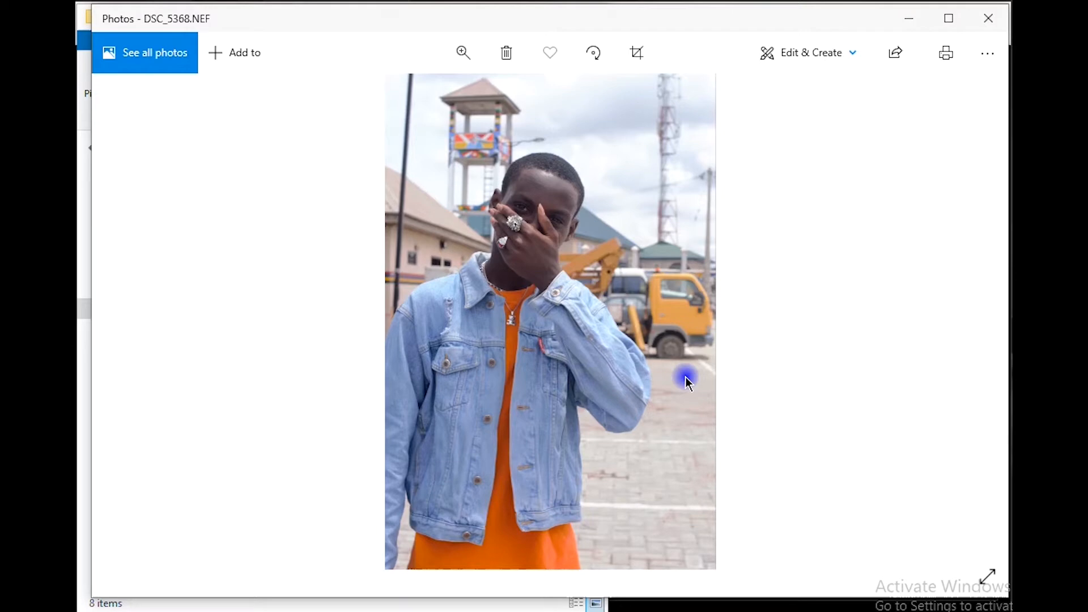
# Compare the raw and edited versions of the portraits from DSC_5368 through DSC_5411, flipping back and forth between each pair
pyautogui.press('Right')
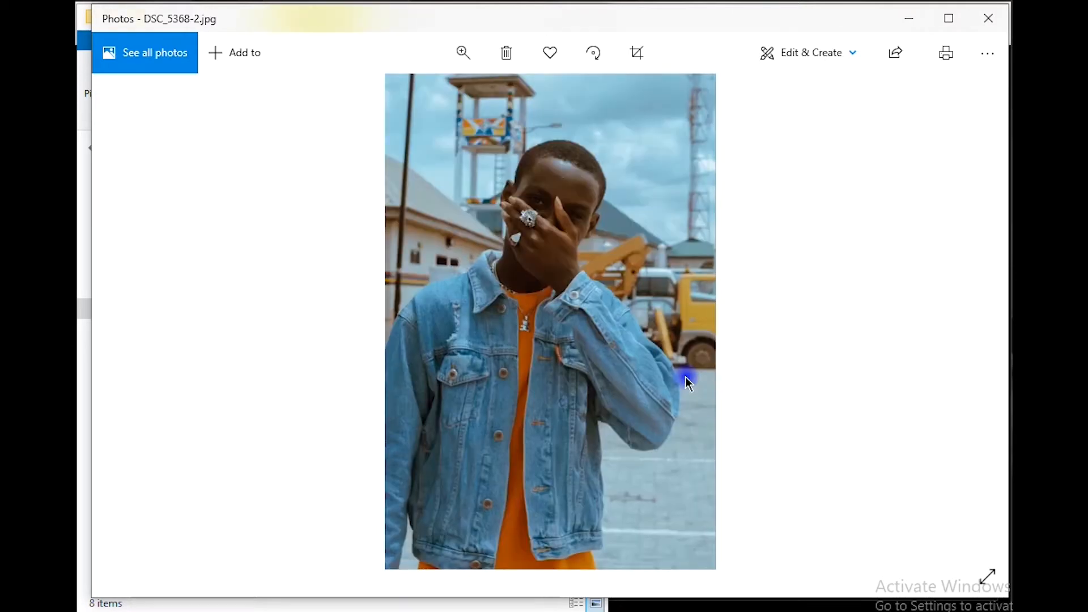
pyautogui.press('Right')
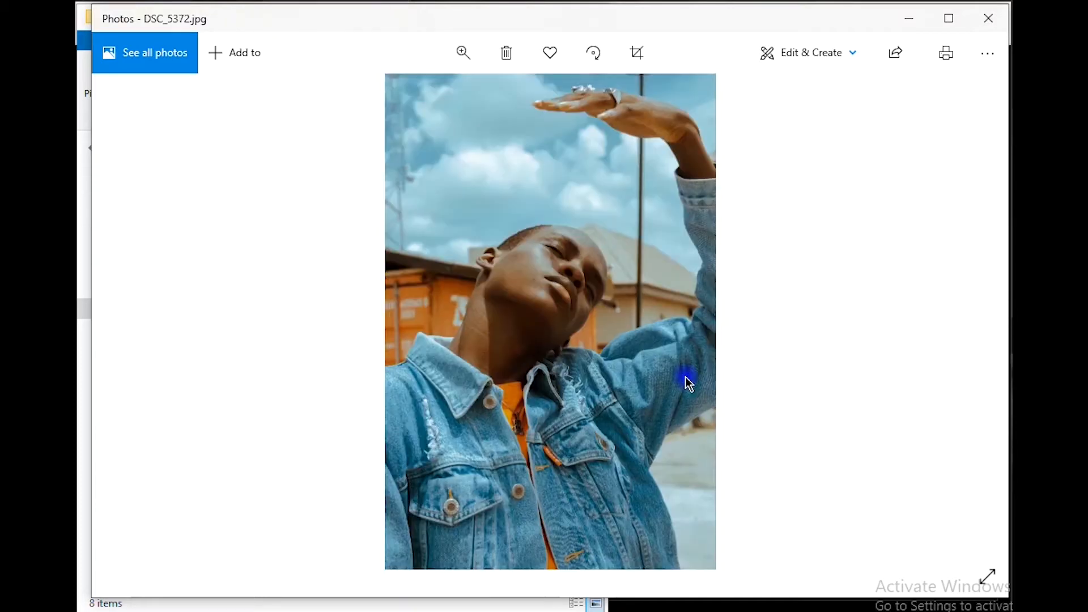
pyautogui.press('Right')
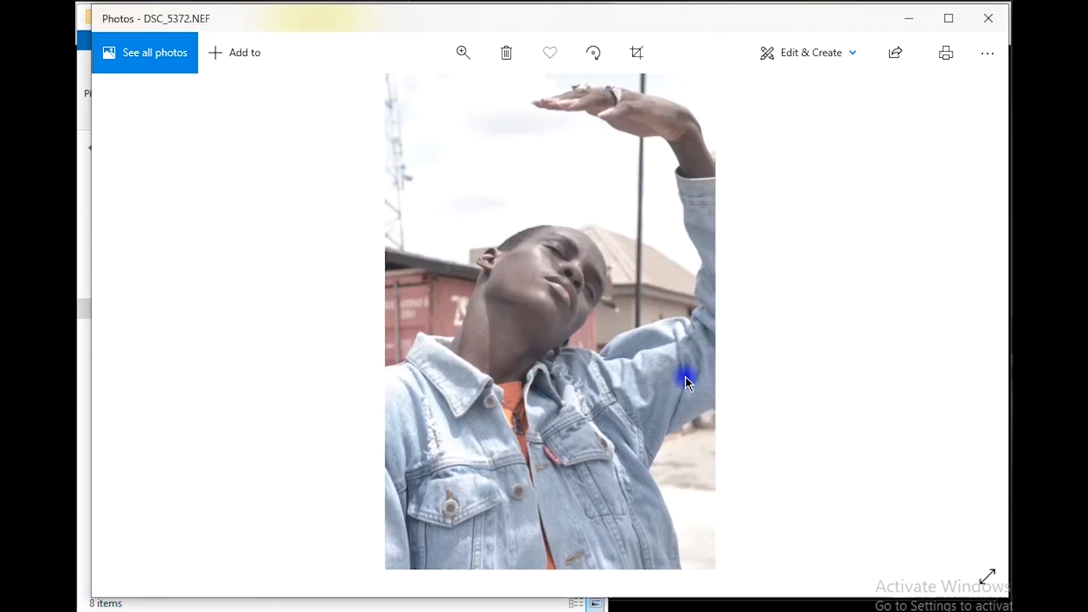
pyautogui.press('Left')
pyautogui.press('Left')
pyautogui.press('Right')
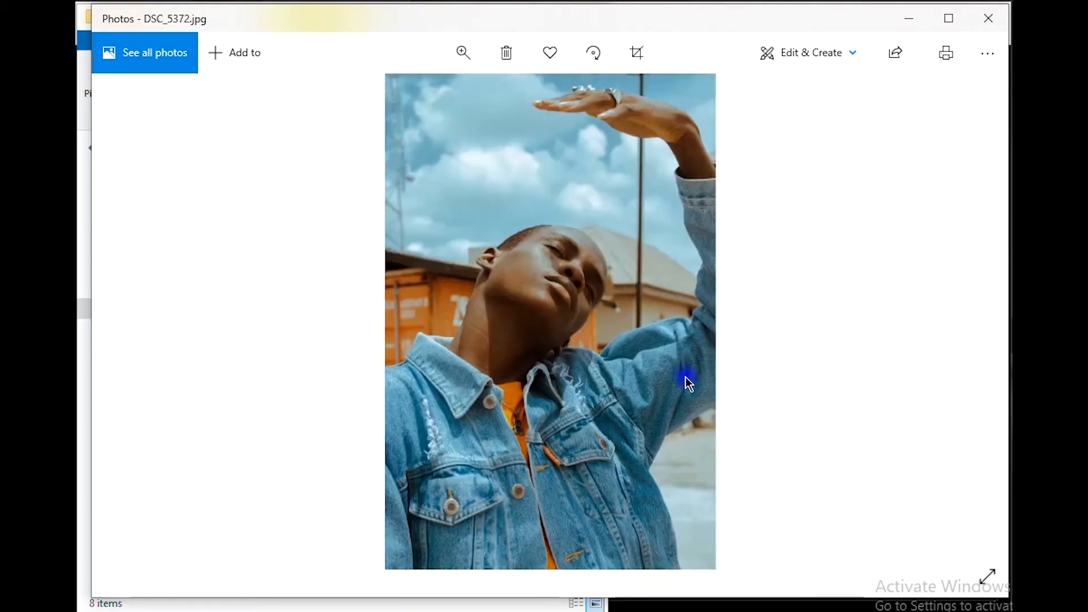
pyautogui.press('Right')
pyautogui.press('Right')
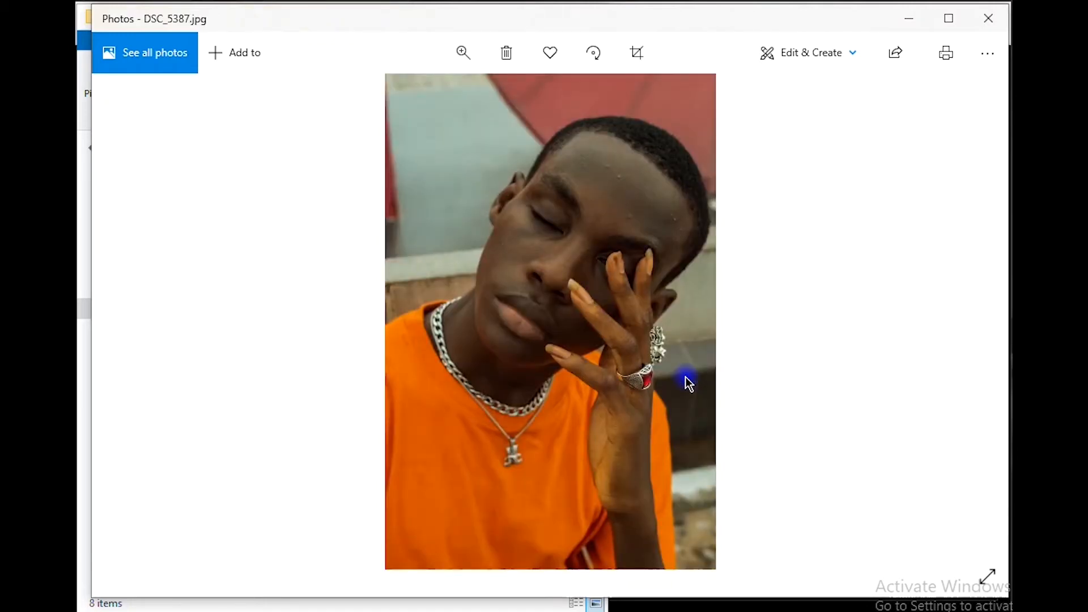
pyautogui.press('Right')
pyautogui.press('Left')
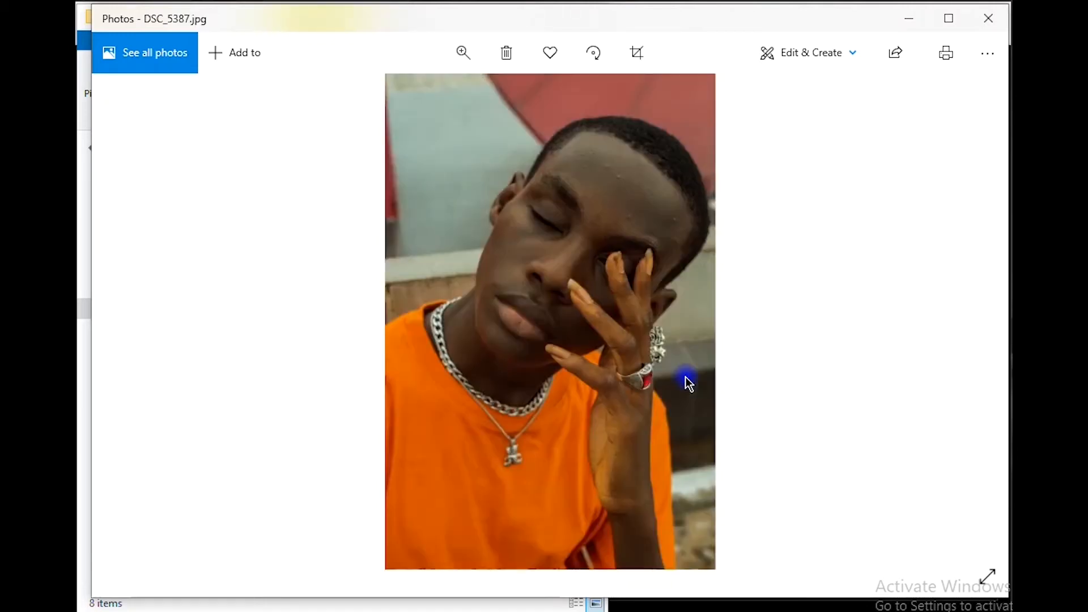
pyautogui.press('Right')
pyautogui.press('Right')
pyautogui.press('Right')
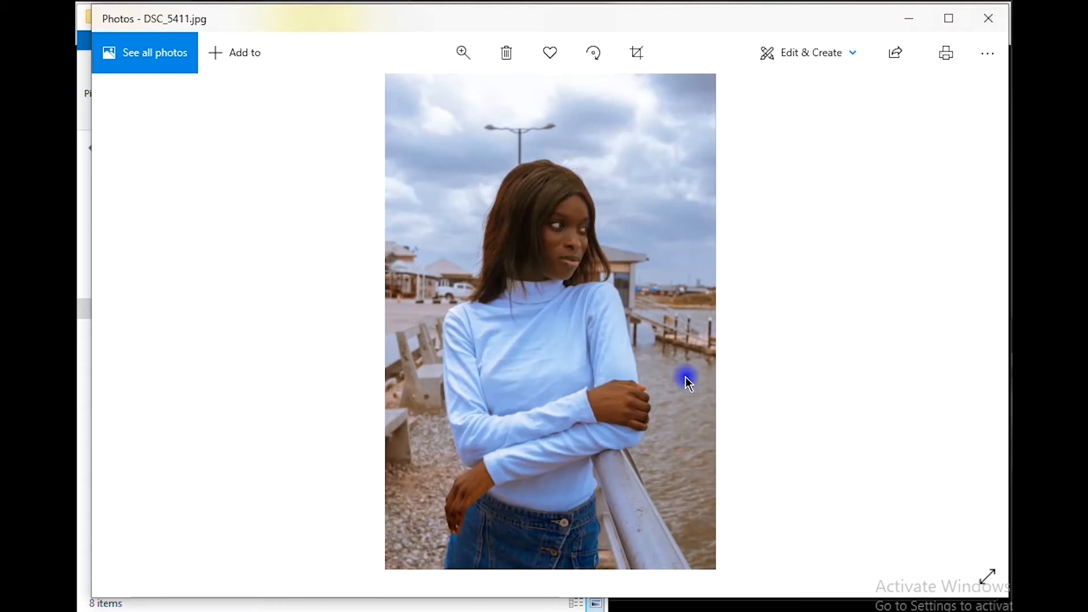
pyautogui.press('Left')
pyautogui.press('Right')
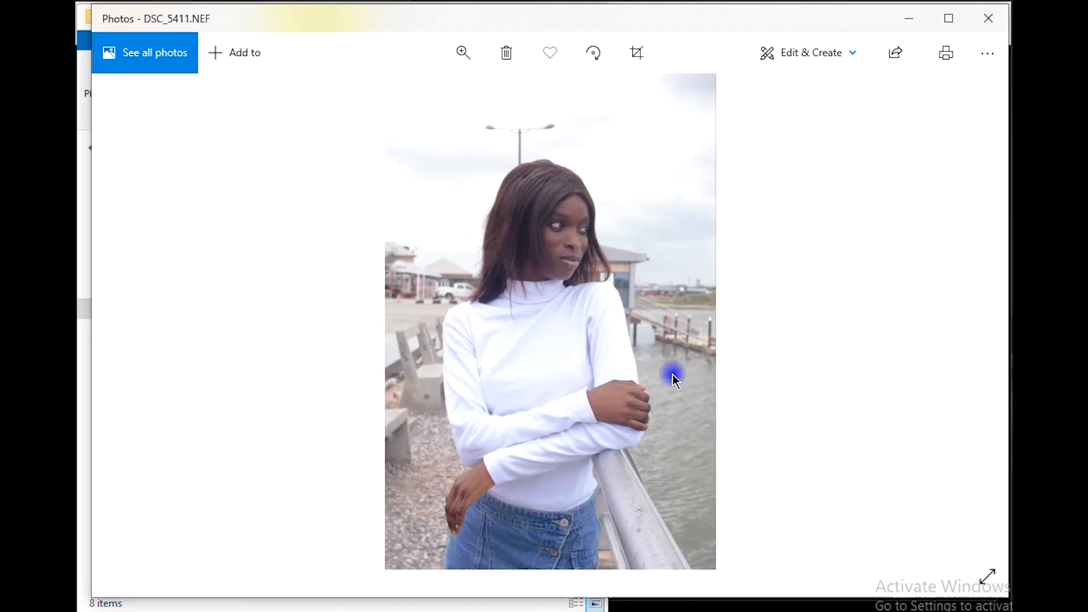
# Review the raw and edited pairs in reverse order from DSC_5411 to DSC_5368, and return to DSC_5411.NEF
pyautogui.press('Right')
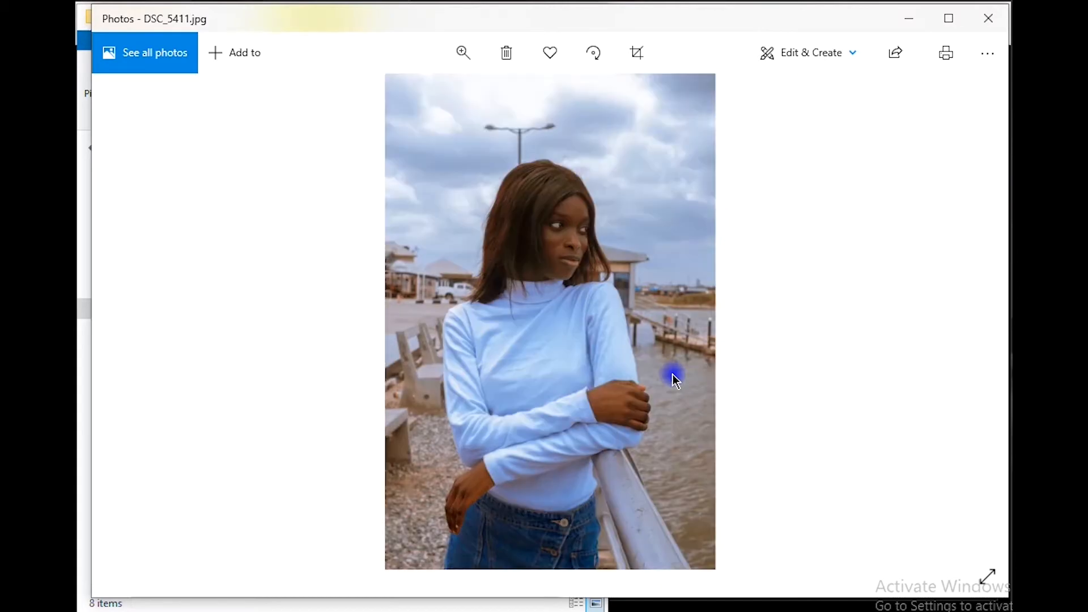
pyautogui.press('Right')
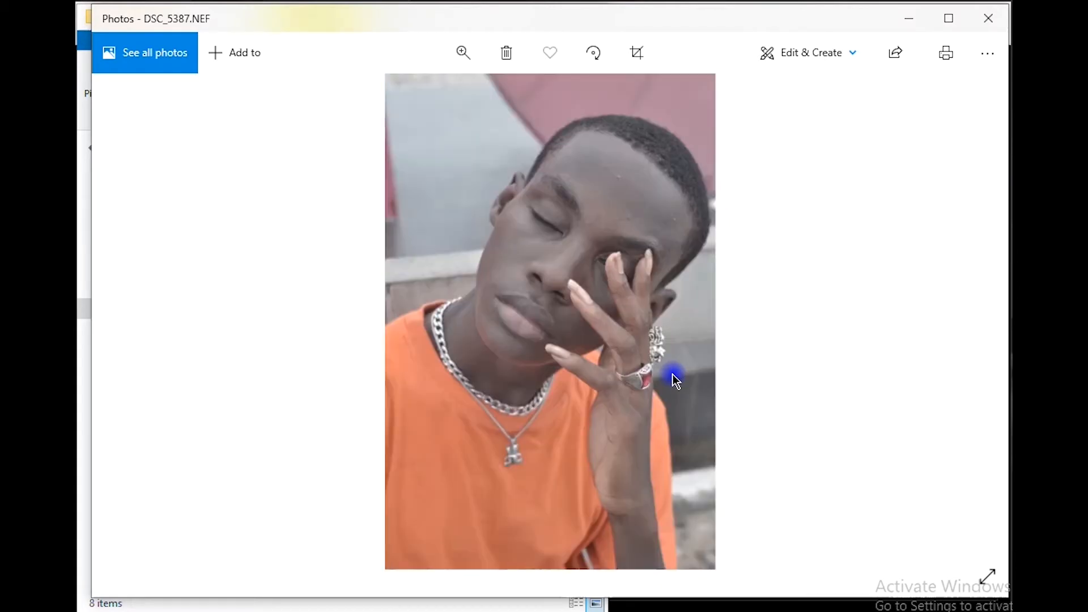
pyautogui.press('Right')
pyautogui.press('Right')
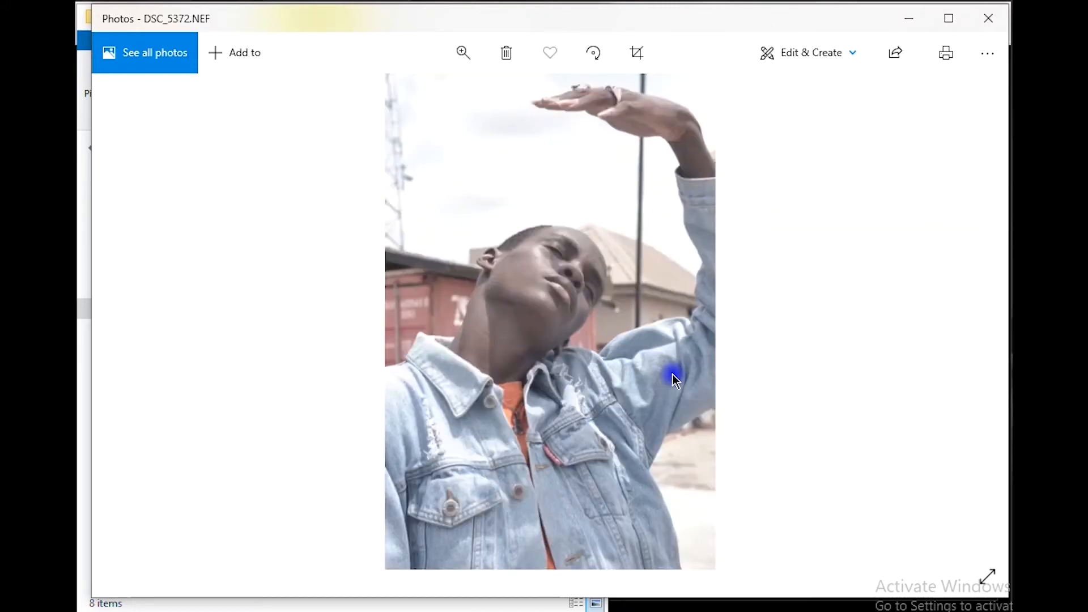
pyautogui.press('Right')
pyautogui.press('Right')
pyautogui.press('Right')
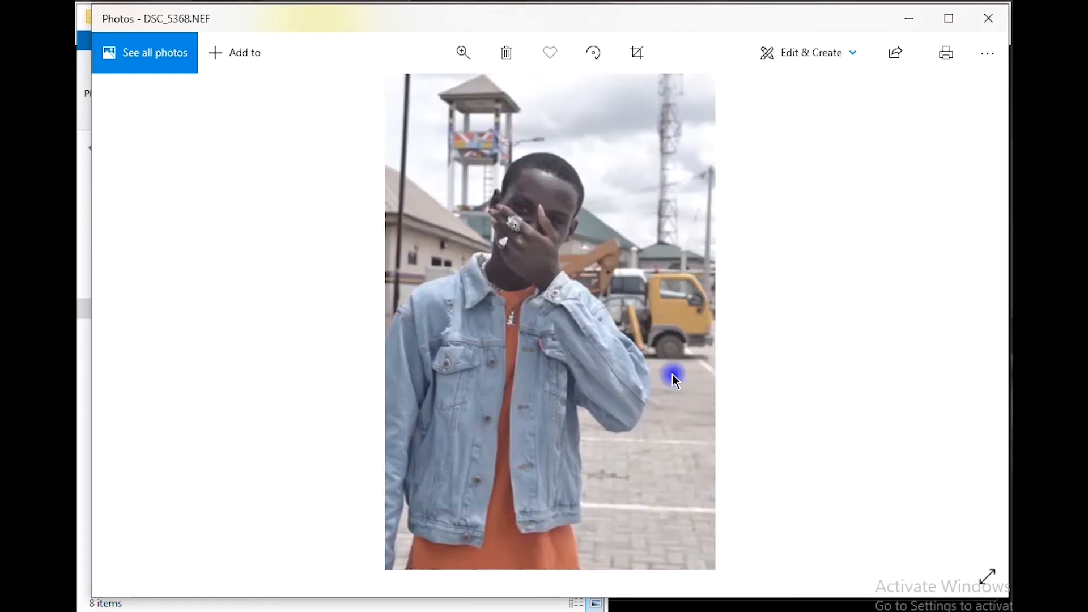
pyautogui.press('Left')
pyautogui.press('Left')
pyautogui.press('Left')
pyautogui.press('Left')
pyautogui.press('Left')
pyautogui.press('Left')
pyautogui.press('Left')
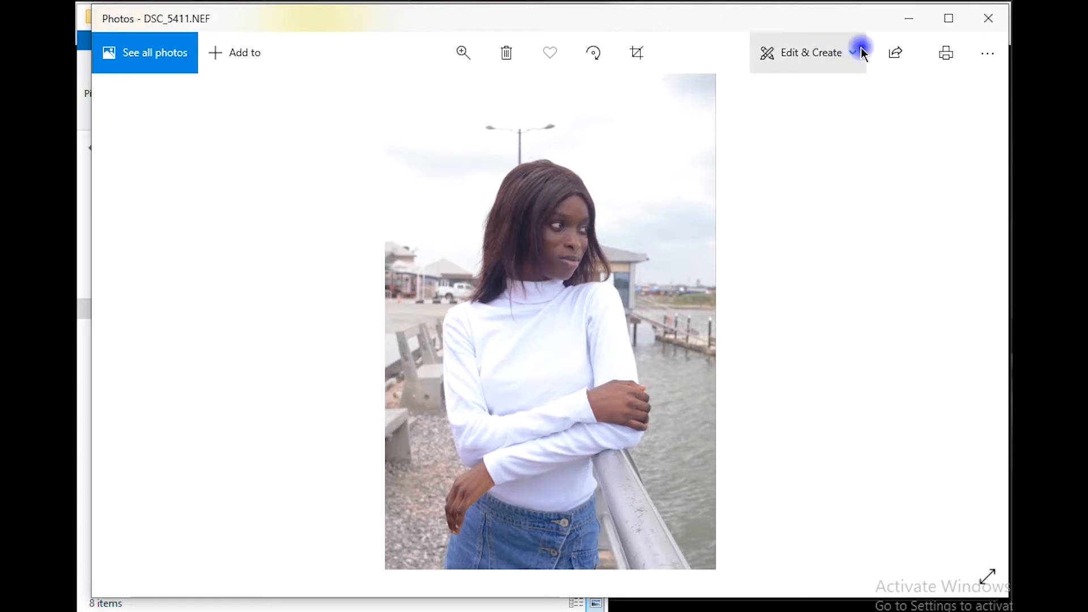
# Minimize the photo viewer, switch to Lightroom Classic with DSC_5368.NEF in Develop, and reveal the module picker
pyautogui.click(906, 20)
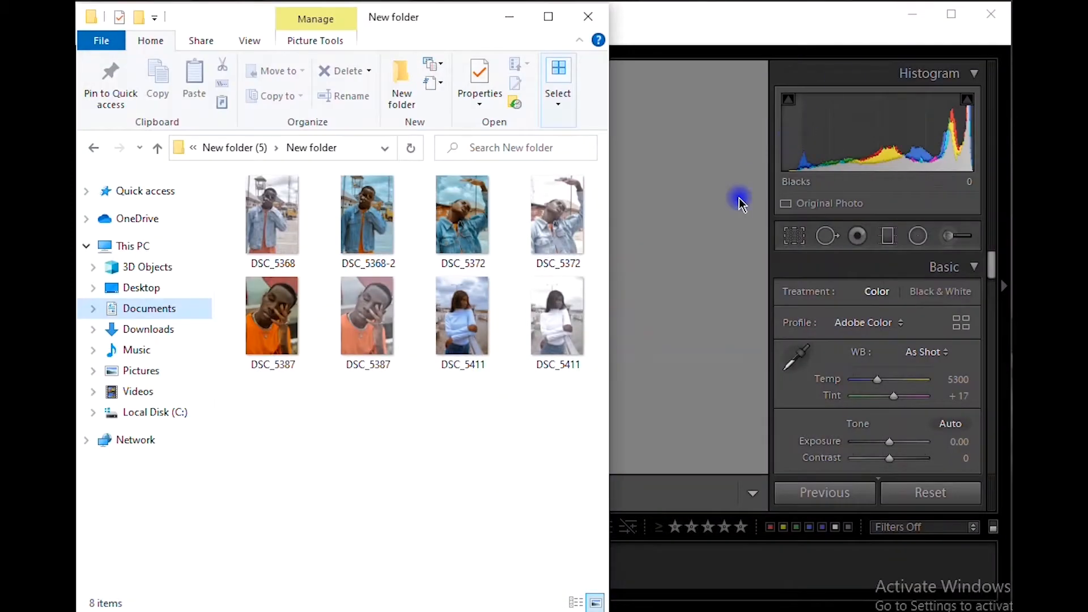
pyautogui.click(674, 281)
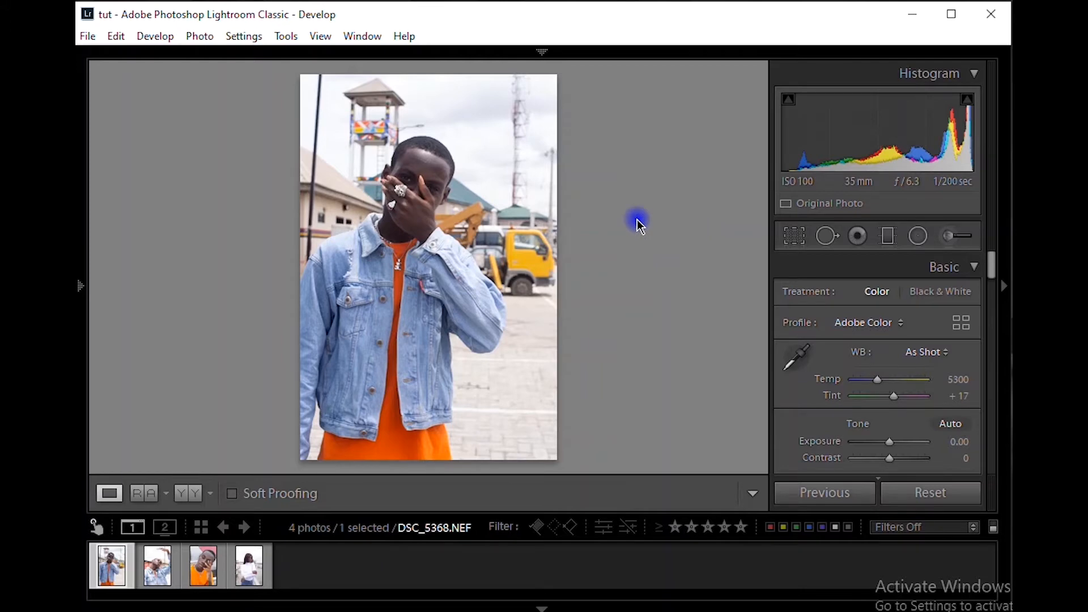
pyautogui.click(542, 52)
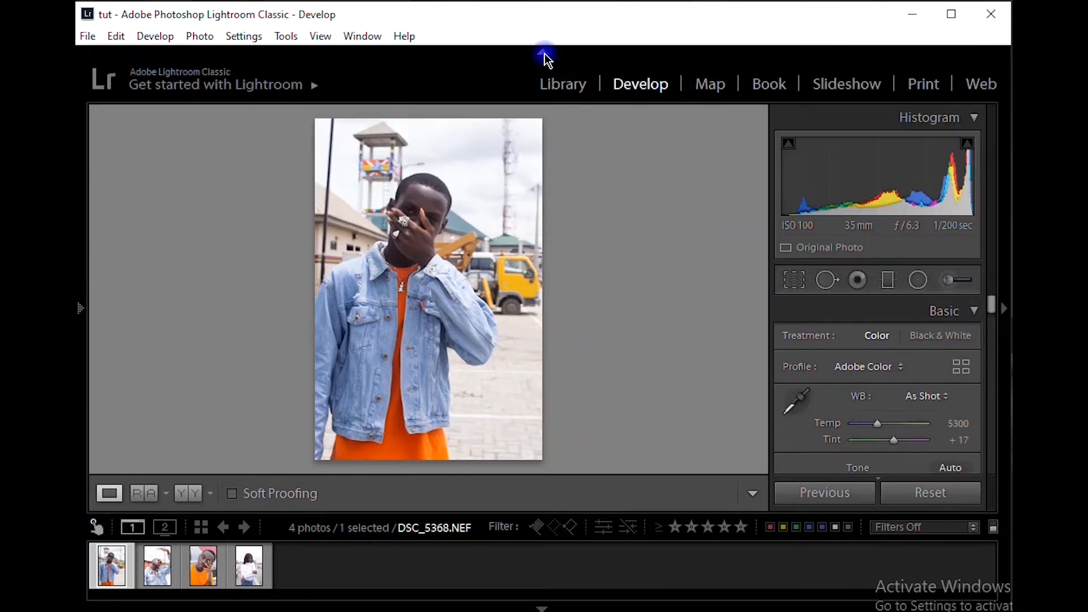
# View the imported photos in the Library module and return to the Develop module
pyautogui.click(567, 86)
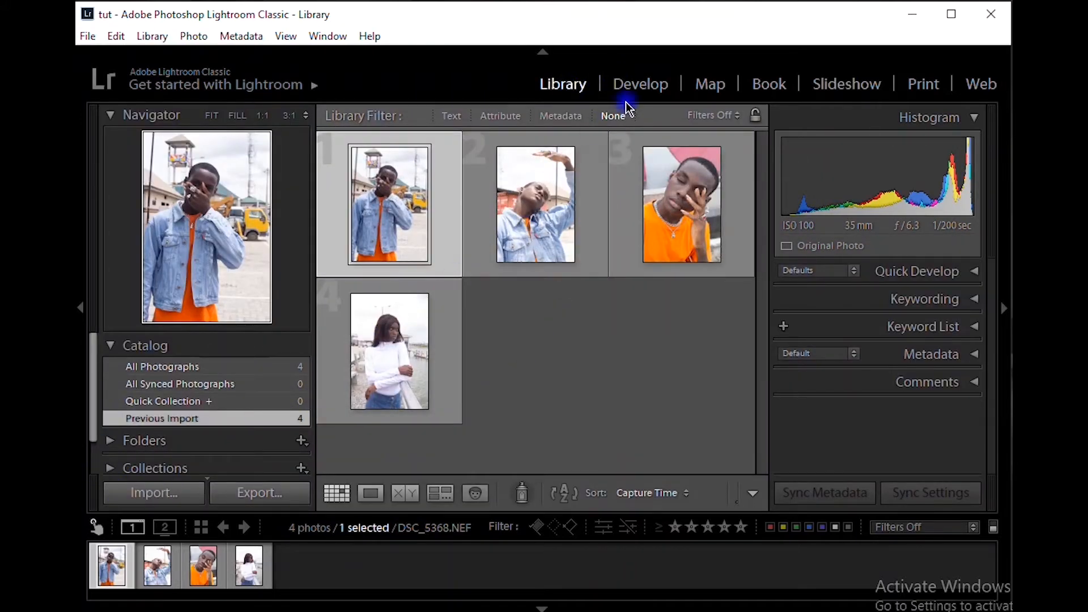
pyautogui.click(633, 86)
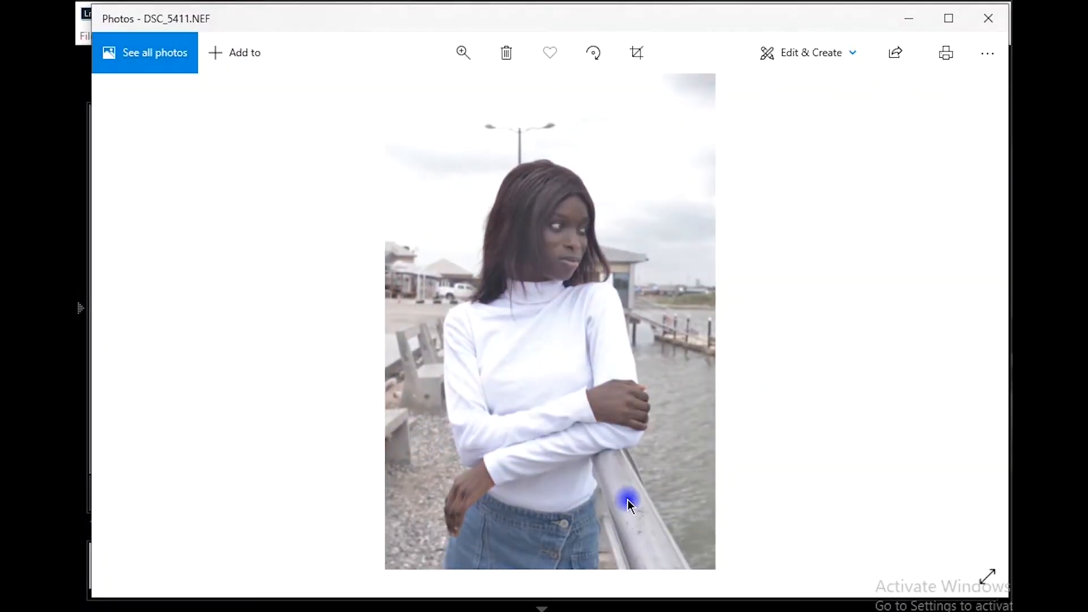
# Look through the raw and edited portraits in the Photos viewer up to DSC_5368-2.jpg, and minimize the viewer
pyautogui.scroll(-4, 630, 479)
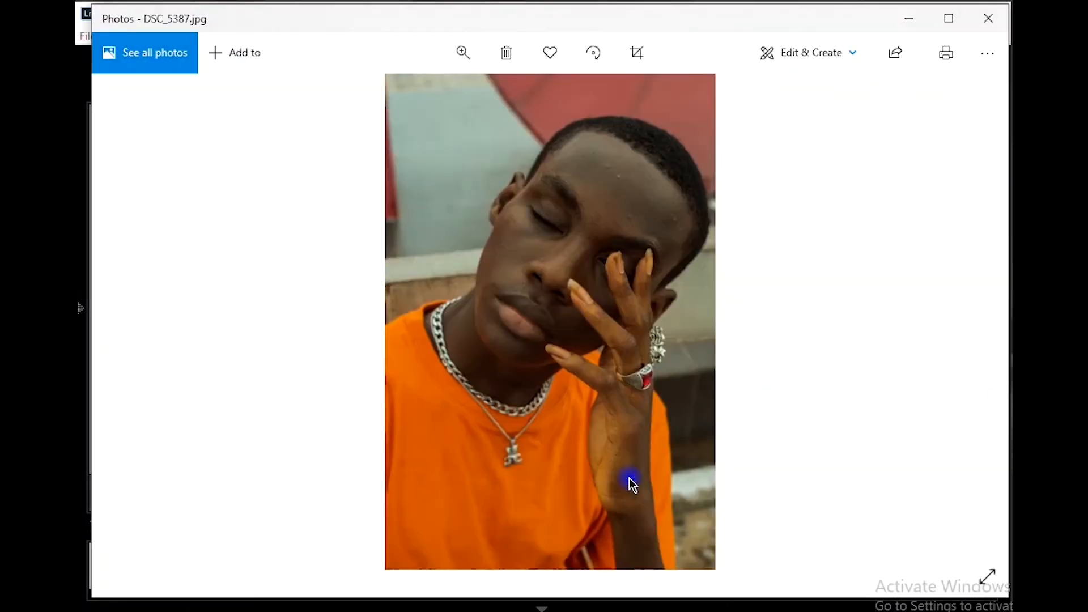
pyautogui.scroll(-1, 630, 481)
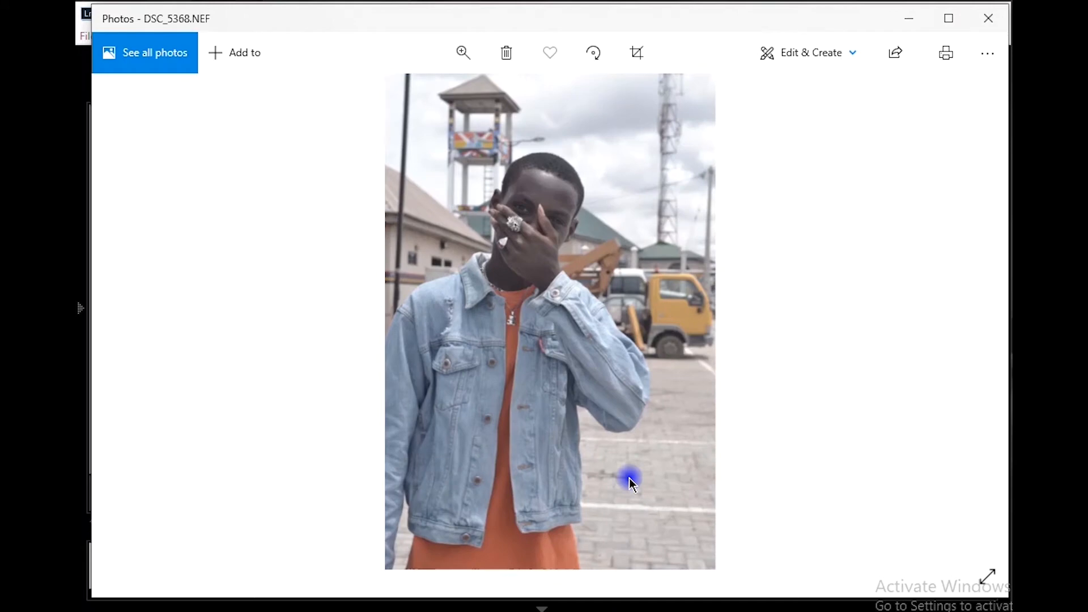
pyautogui.scroll(1, 629, 478)
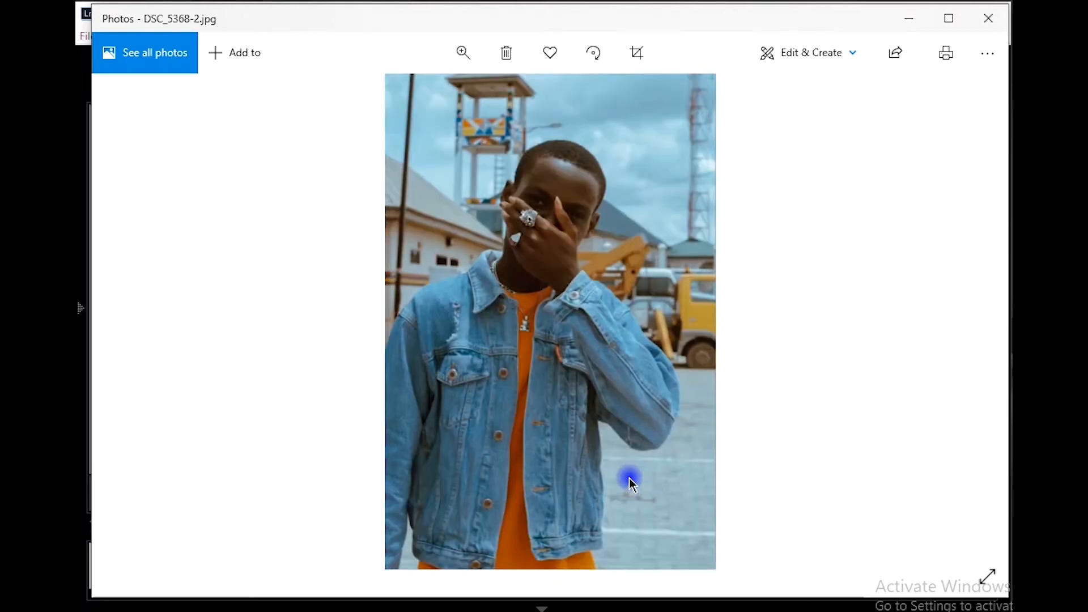
pyautogui.click(910, 21)
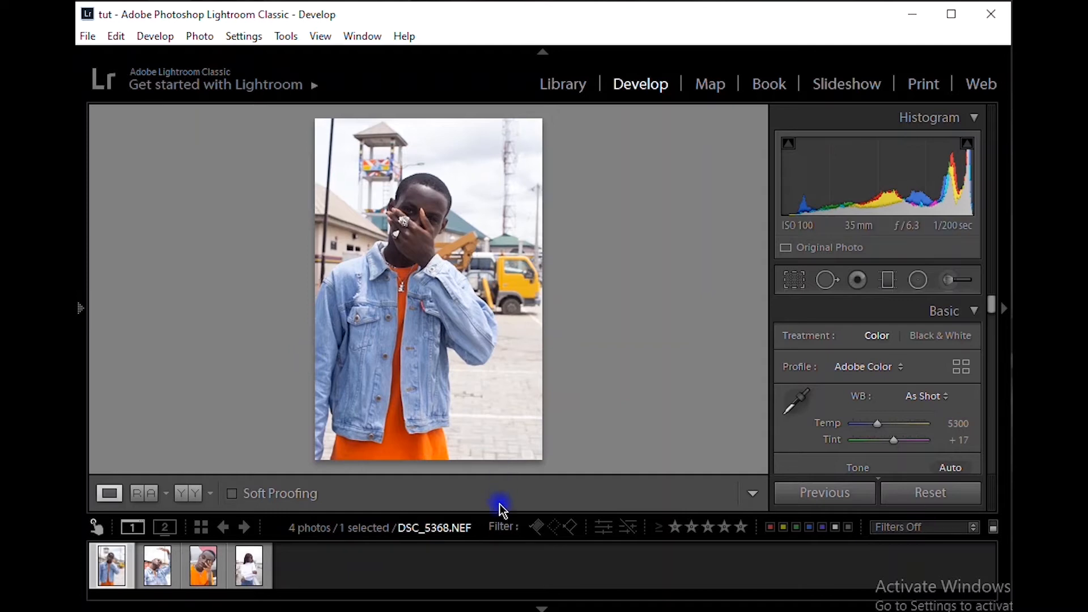
# Hide the filmstrip in Lightroom Classic to enlarge the view of DSC_5368.NEF
pyautogui.click(832, 610)
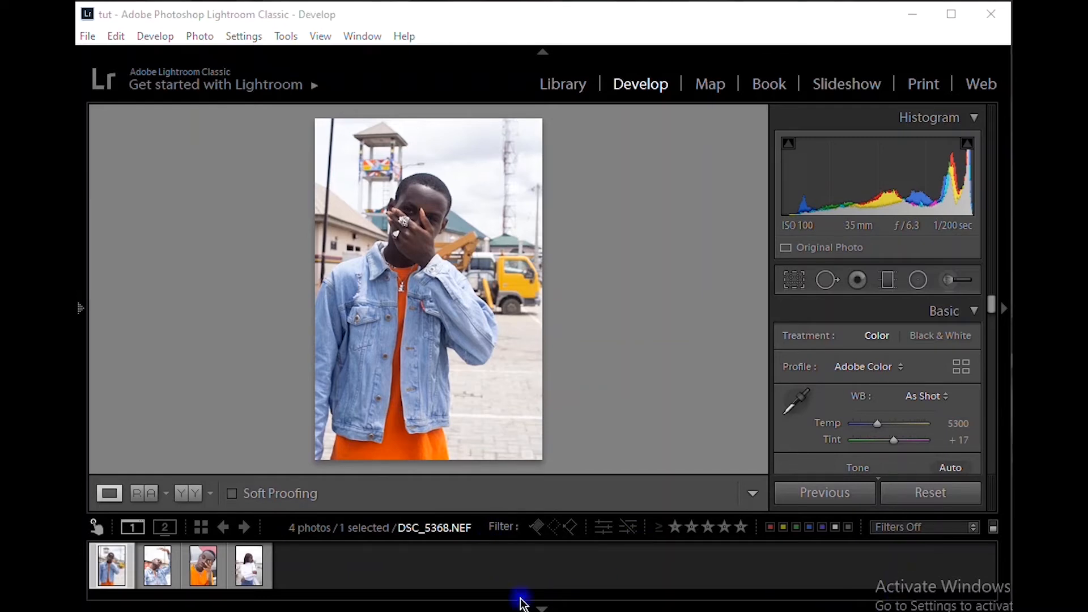
pyautogui.click(542, 606)
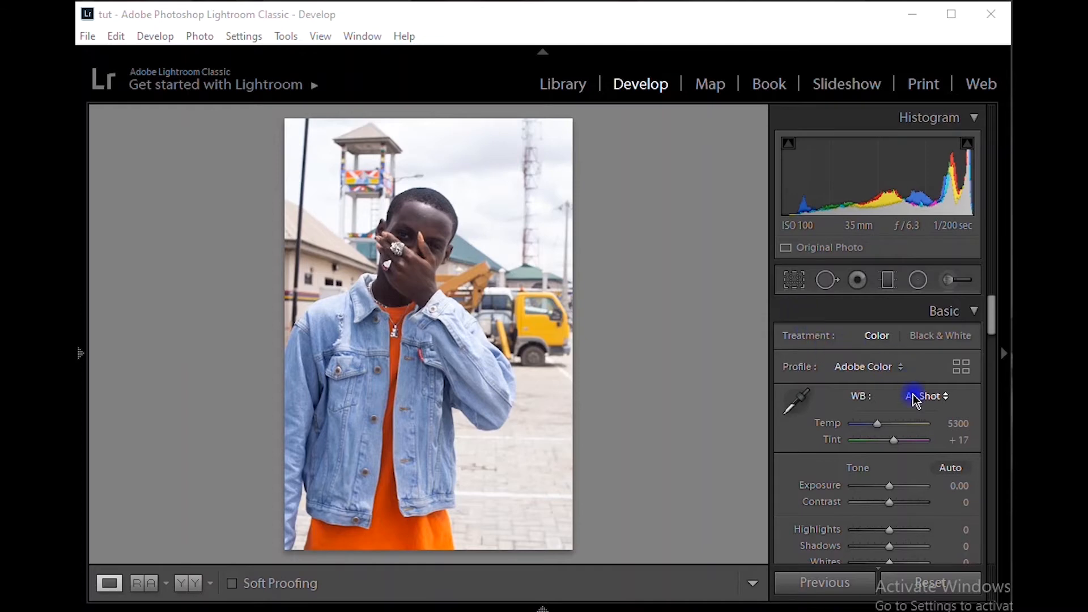
# Collapse all the expanded Develop adjustment sections from Basic through Calibration
pyautogui.scroll(-3, 914, 399)
pyautogui.scroll(3, 914, 400)
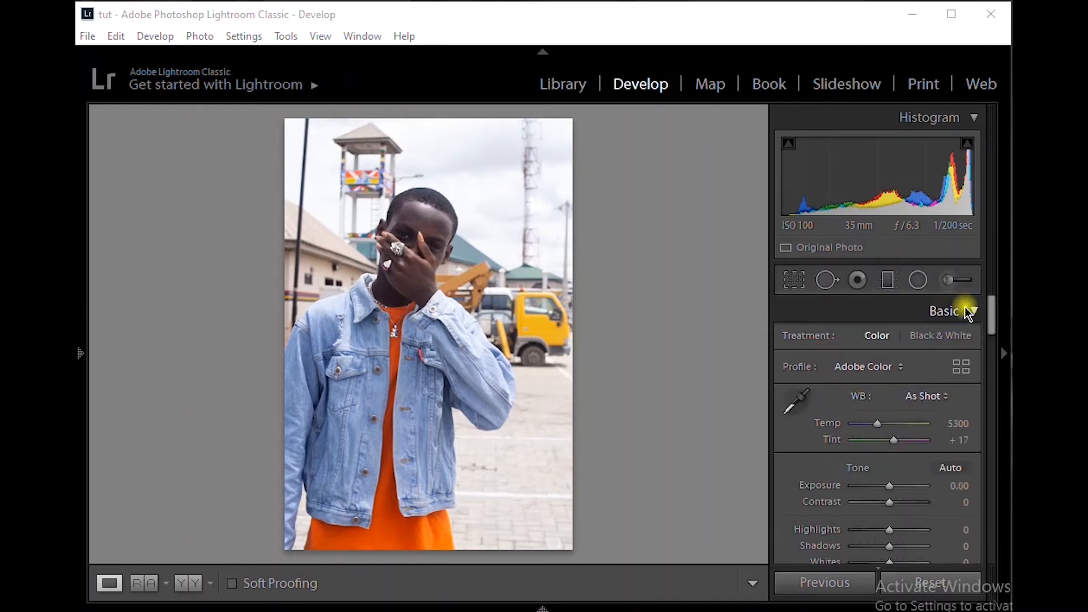
pyautogui.click(966, 310)
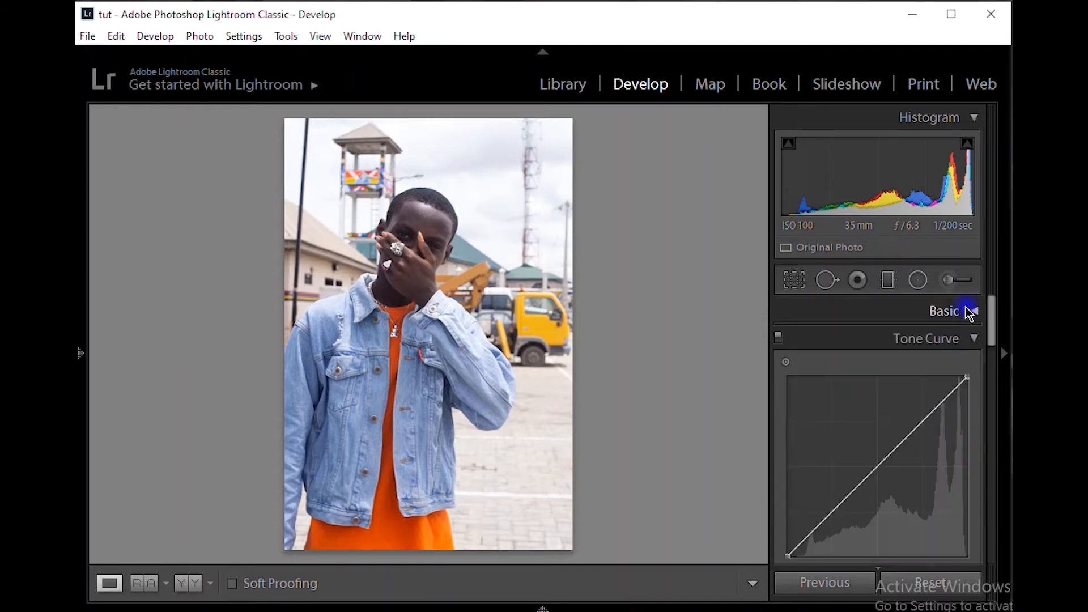
pyautogui.click(973, 340)
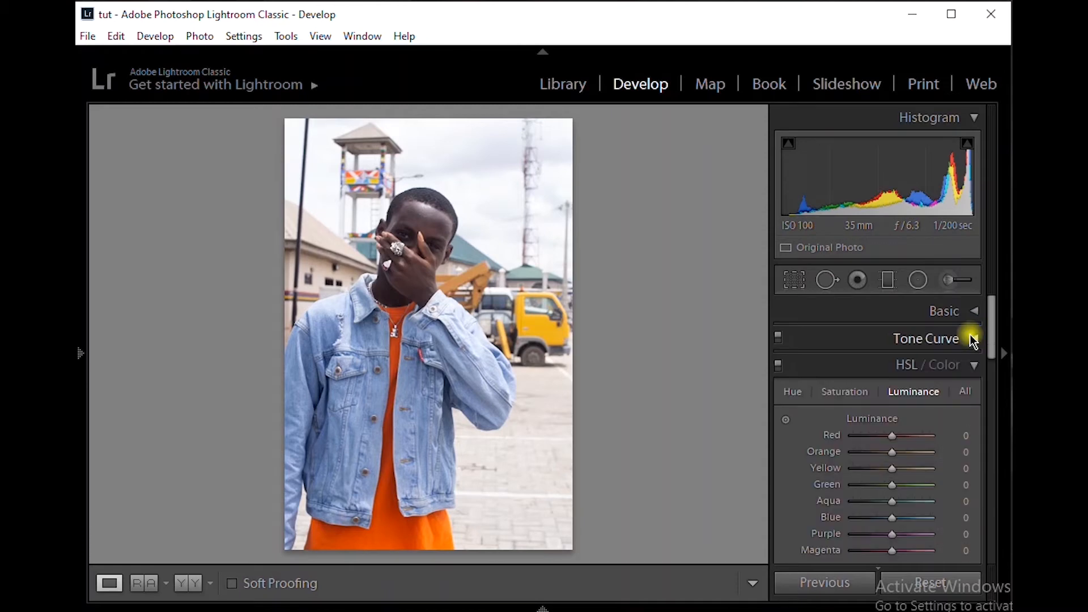
pyautogui.click(977, 365)
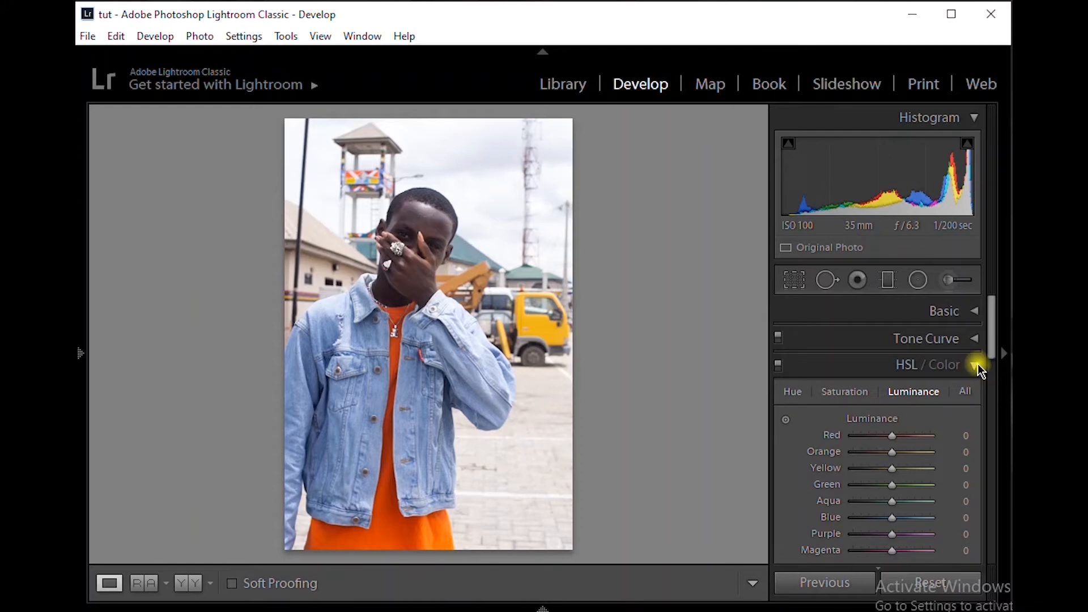
pyautogui.click(976, 394)
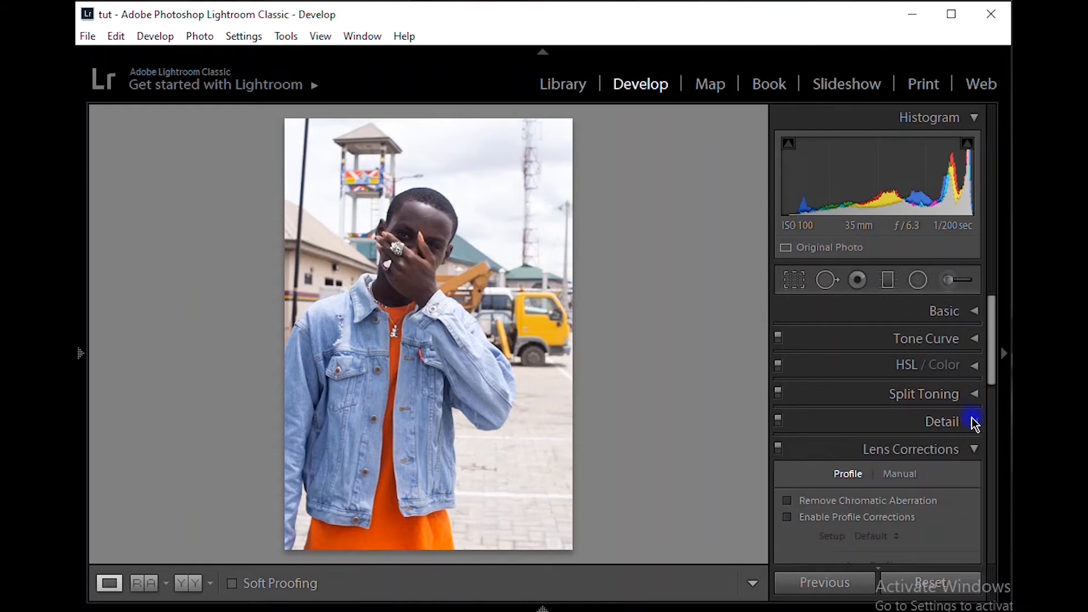
pyautogui.click(975, 449)
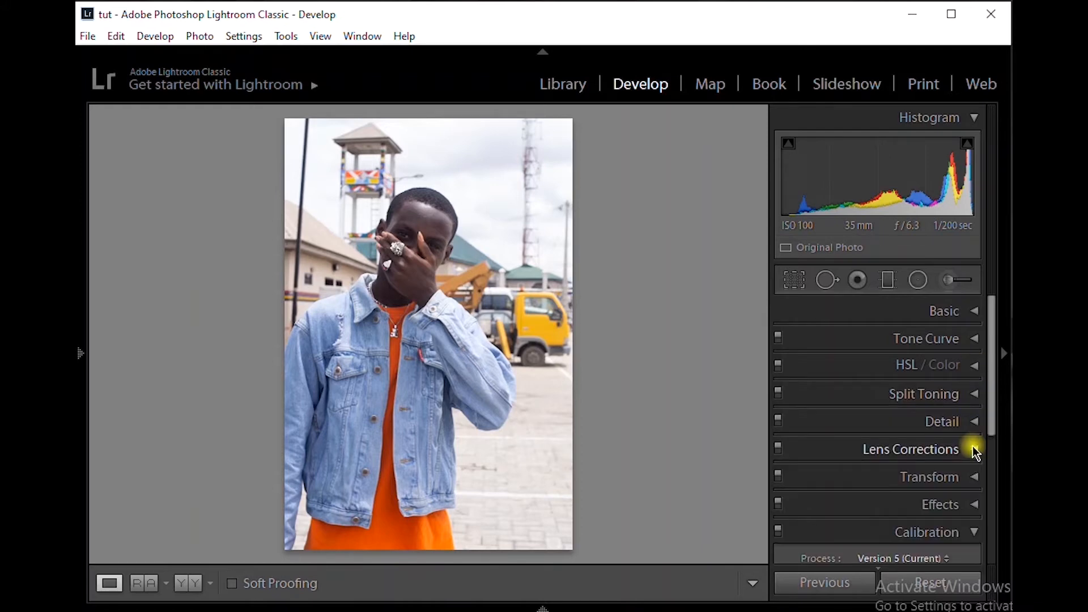
pyautogui.click(967, 532)
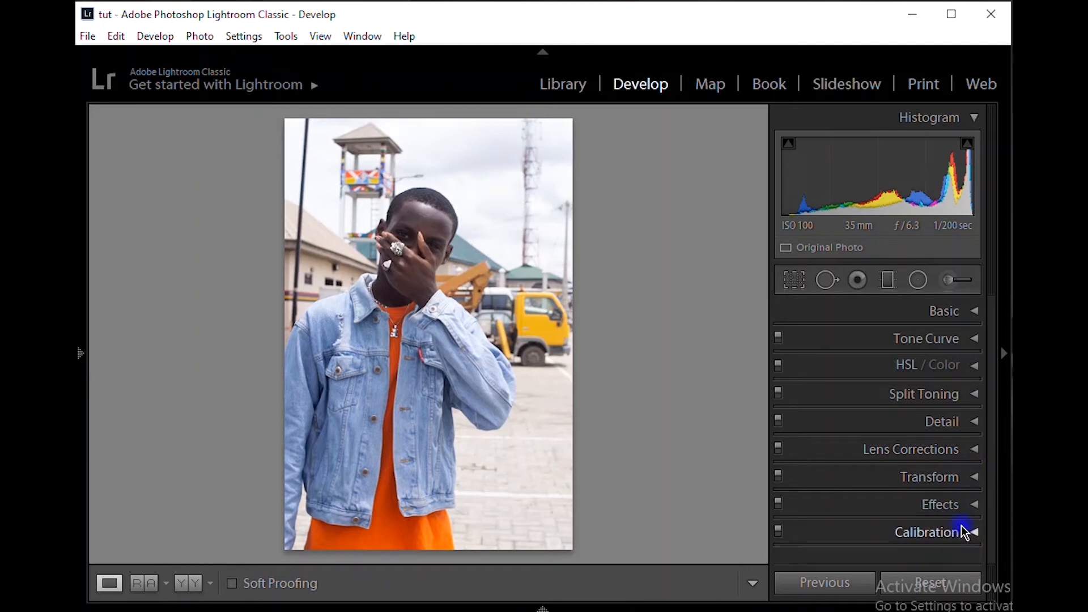
# Expand the Basic adjustments and warm the photo's white balance by setting Temp to 6167
pyautogui.click(965, 311)
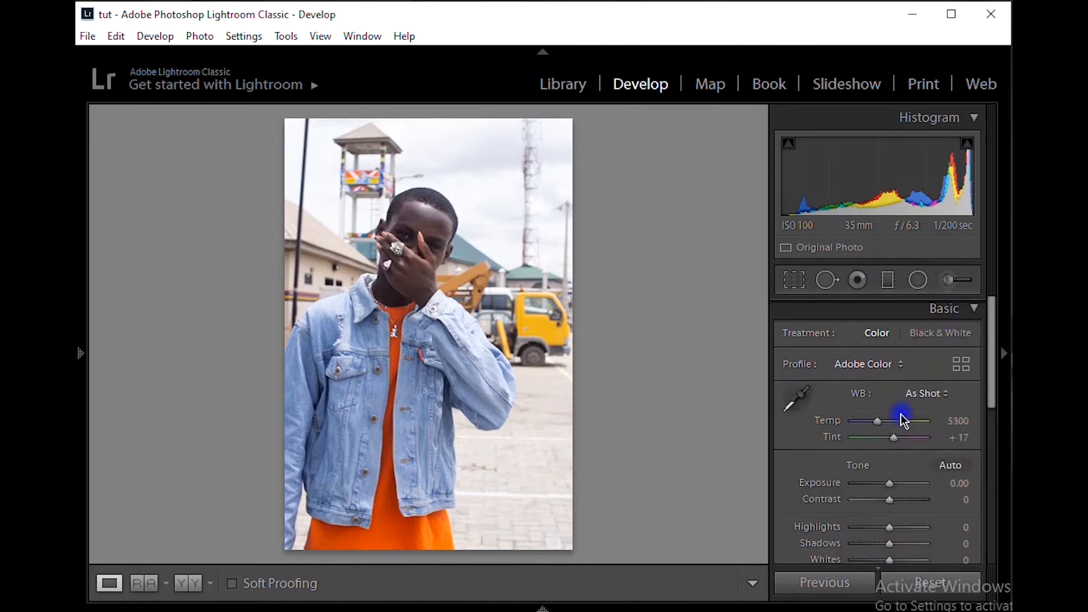
pyautogui.scroll(-2, 904, 421)
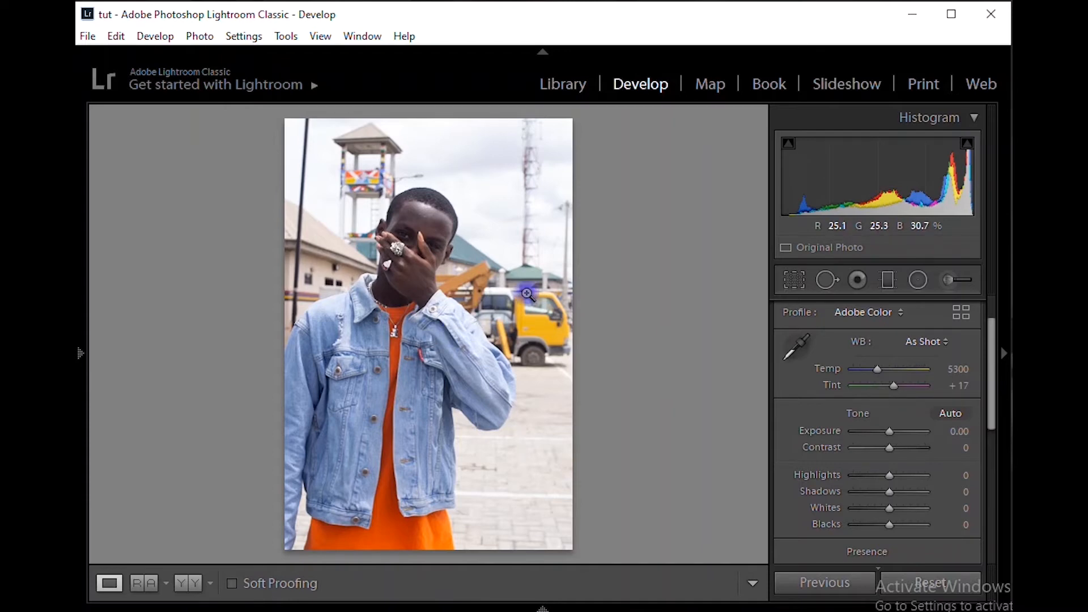
pyautogui.moveTo(878, 370); pyautogui.dragTo(878, 370)
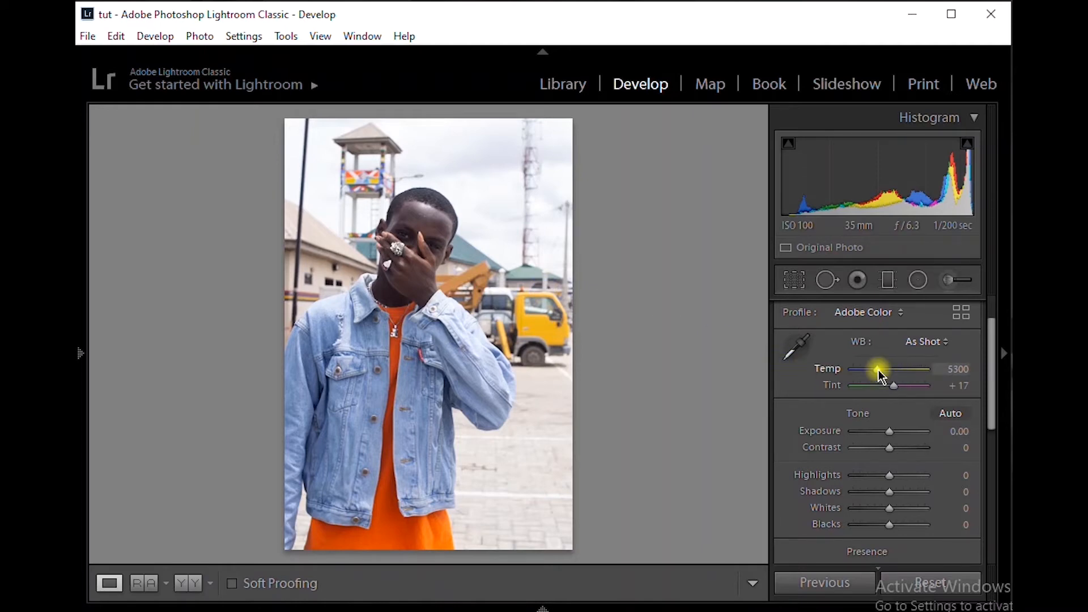
pyautogui.press('Up')
pyautogui.press('Up')
pyautogui.press('Up')
pyautogui.press('Up')
pyautogui.press('Up')
pyautogui.press('Up')
pyautogui.press('Up')
pyautogui.press('Up')
pyautogui.press('Up')
pyautogui.press('Up')
pyautogui.press('Up')
pyautogui.press('Up')
pyautogui.press('Up')
pyautogui.press('Up')
pyautogui.press('Up')
pyautogui.press('Up')
pyautogui.press('Up')
pyautogui.press('Up')
pyautogui.press('Up')
pyautogui.press('Up')
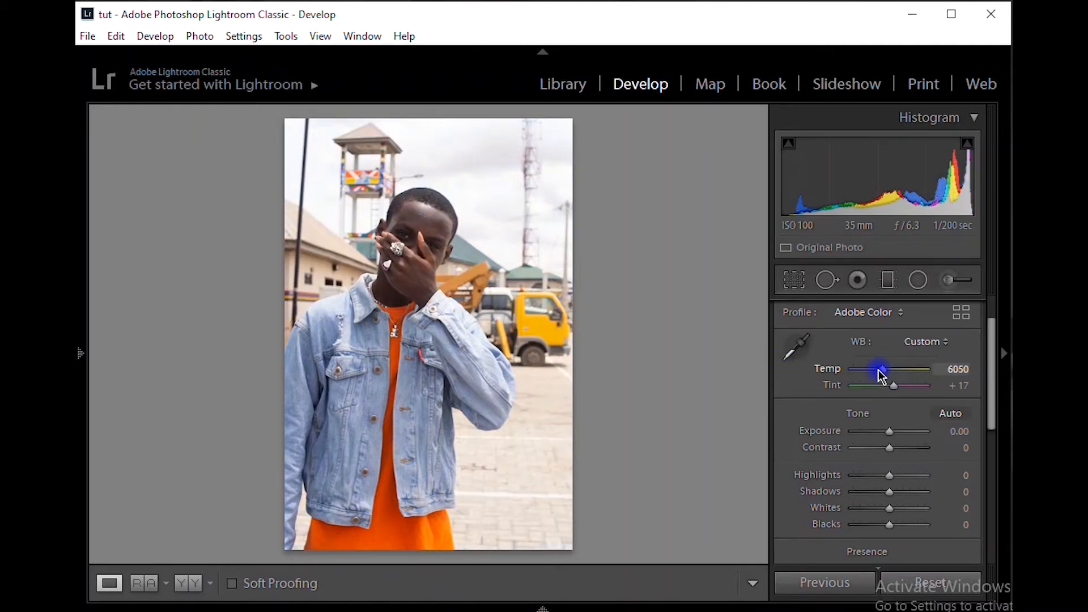
pyautogui.moveTo(878, 370); pyautogui.dragTo(877, 369)
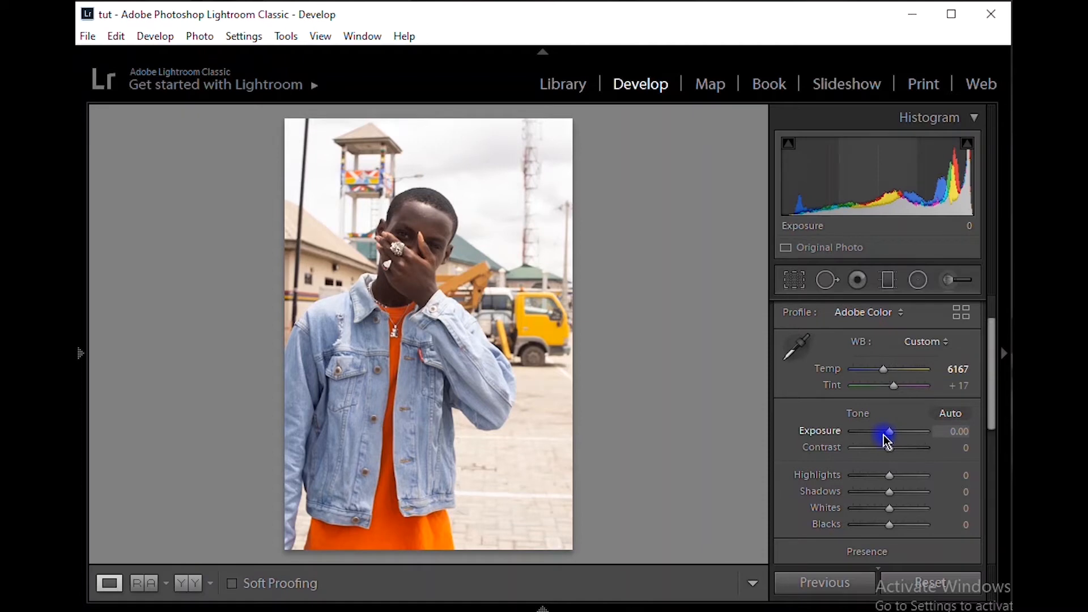
# Raise the photo's Exposure to +0.20 and lower its Contrast to -5
pyautogui.scroll(-2, 887, 440)
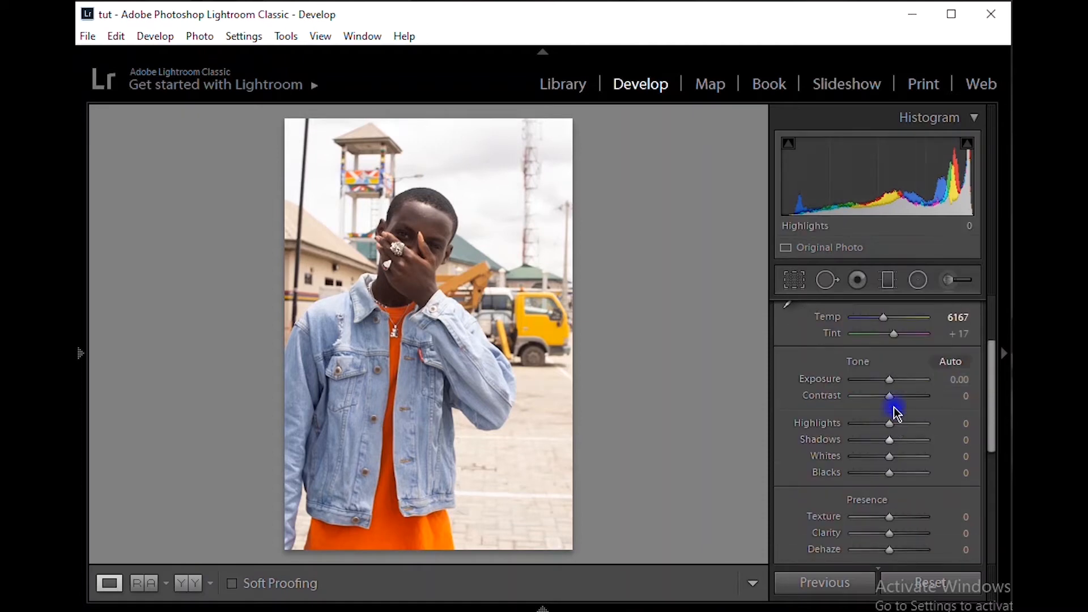
pyautogui.moveTo(890, 380); pyautogui.dragTo(890, 380)
pyautogui.press('Up')
pyautogui.press('Up')
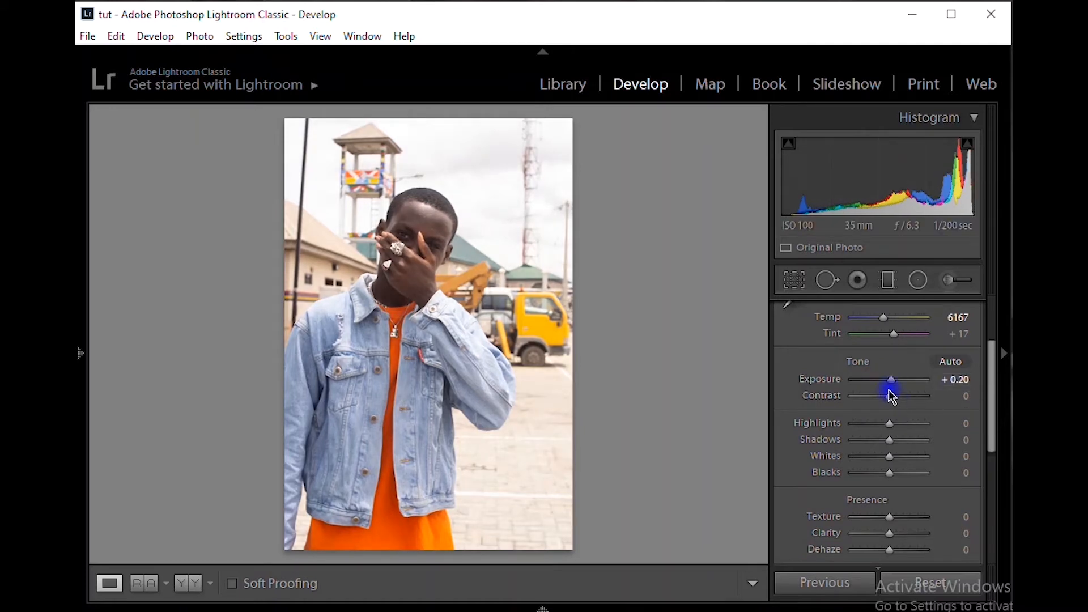
pyautogui.click(891, 398)
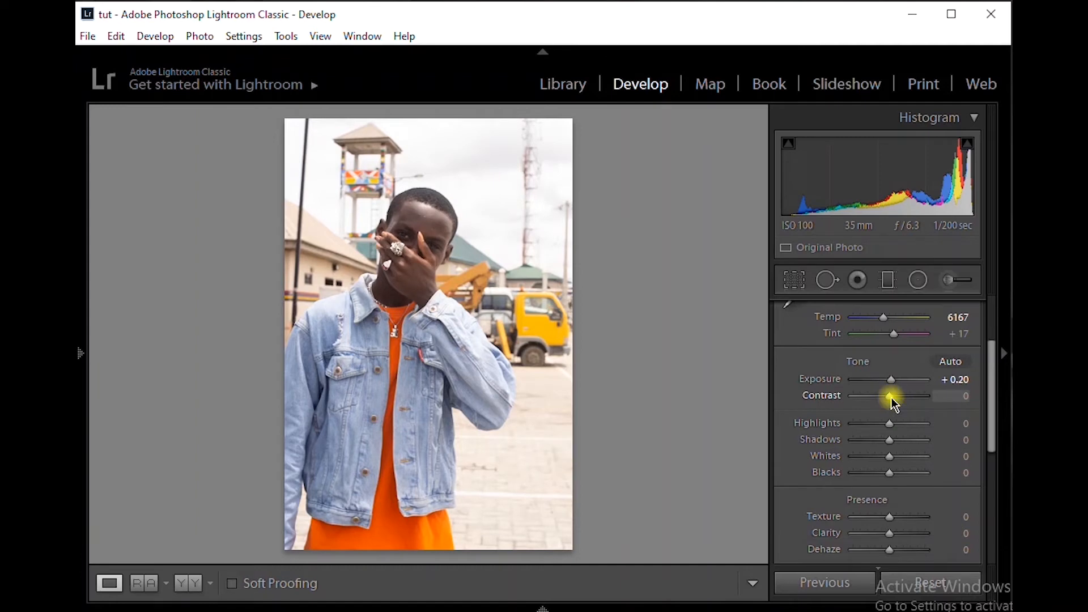
pyautogui.press('Down')
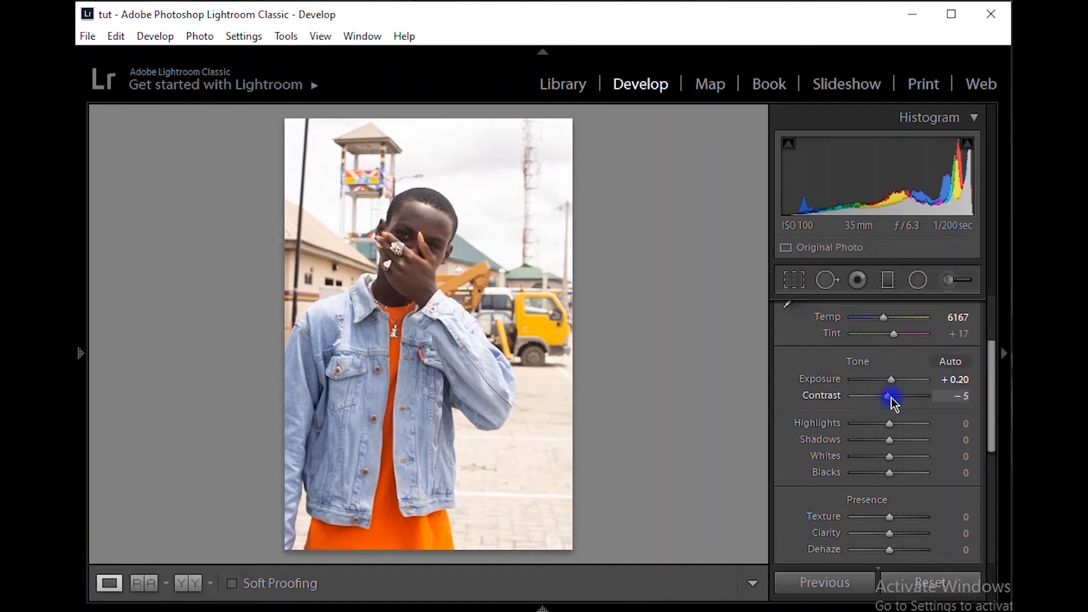
# With the before and after versions shown side by side, set Highlights to -100 and Whites to -52
pyautogui.click(202, 583)
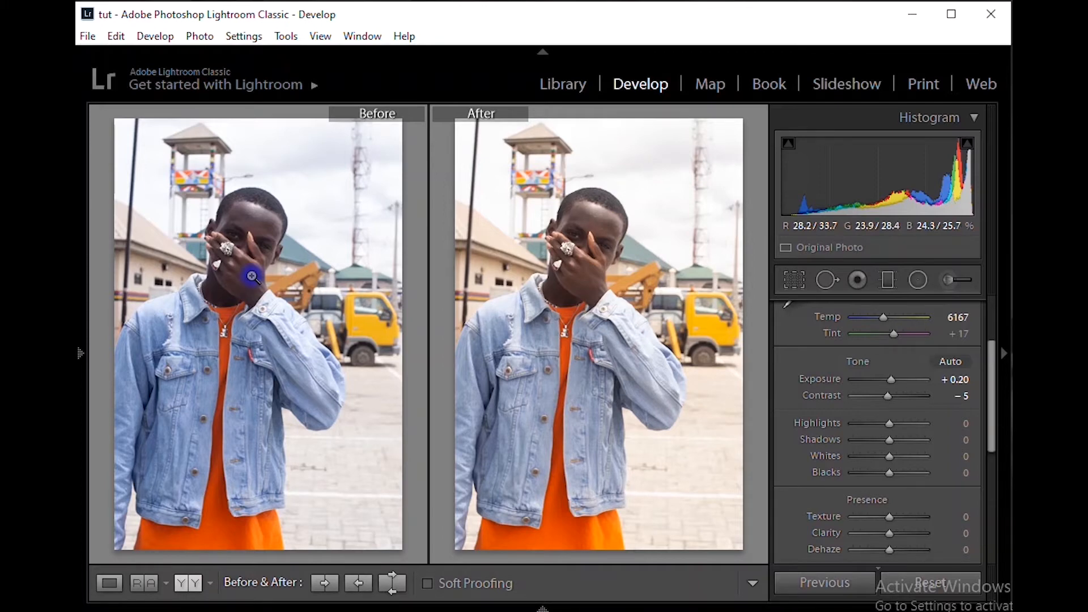
pyautogui.click(849, 424)
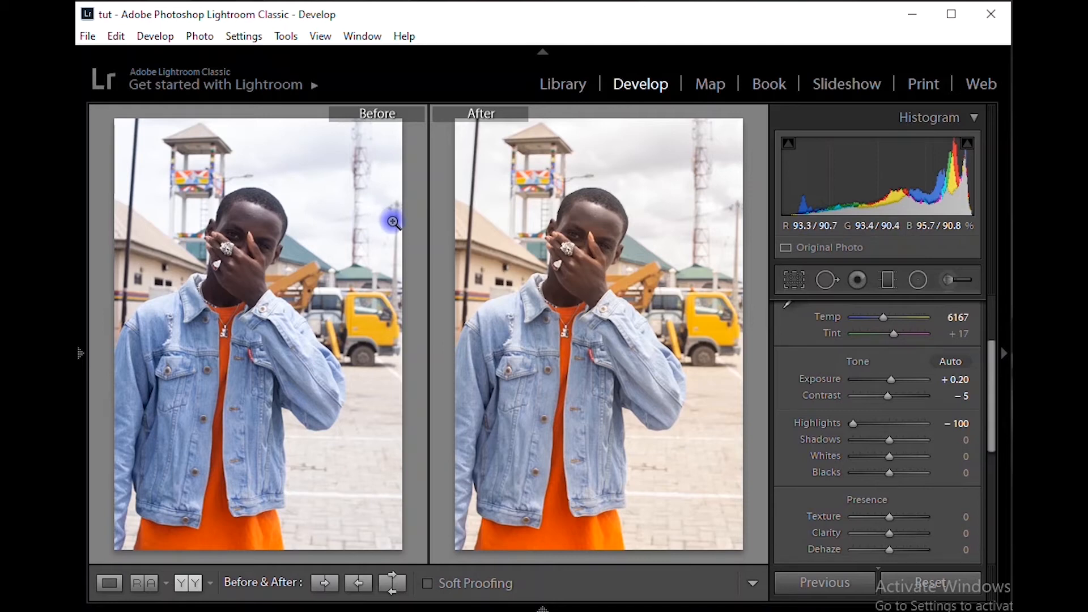
pyautogui.moveTo(859, 463); pyautogui.dragTo(843, 454)
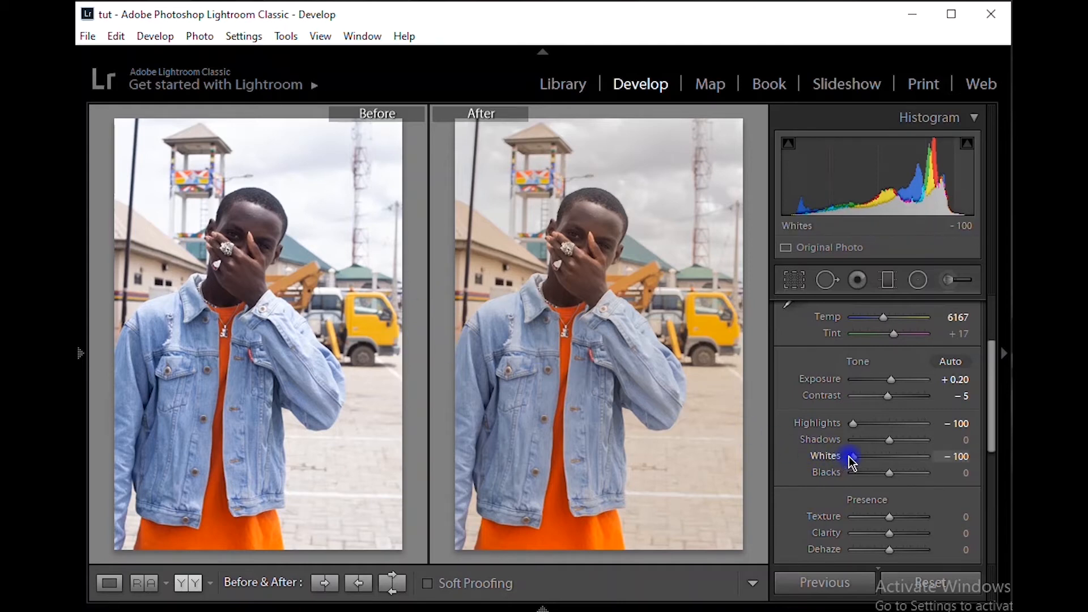
pyautogui.click(873, 457)
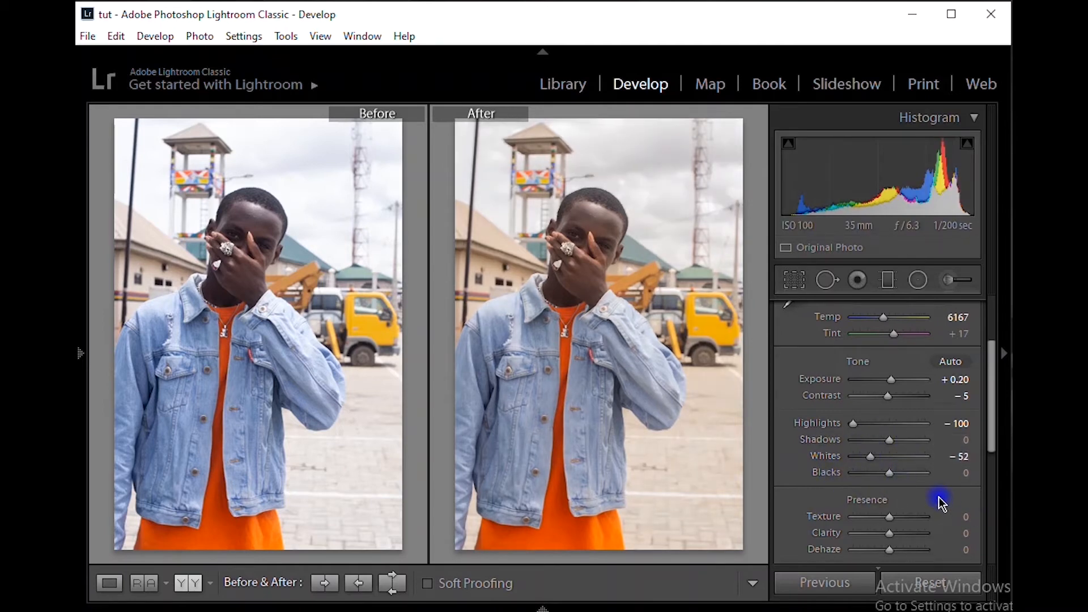
# Collapse the Basic adjustments and expand the Tone Curve section
pyautogui.scroll(3, 927, 501)
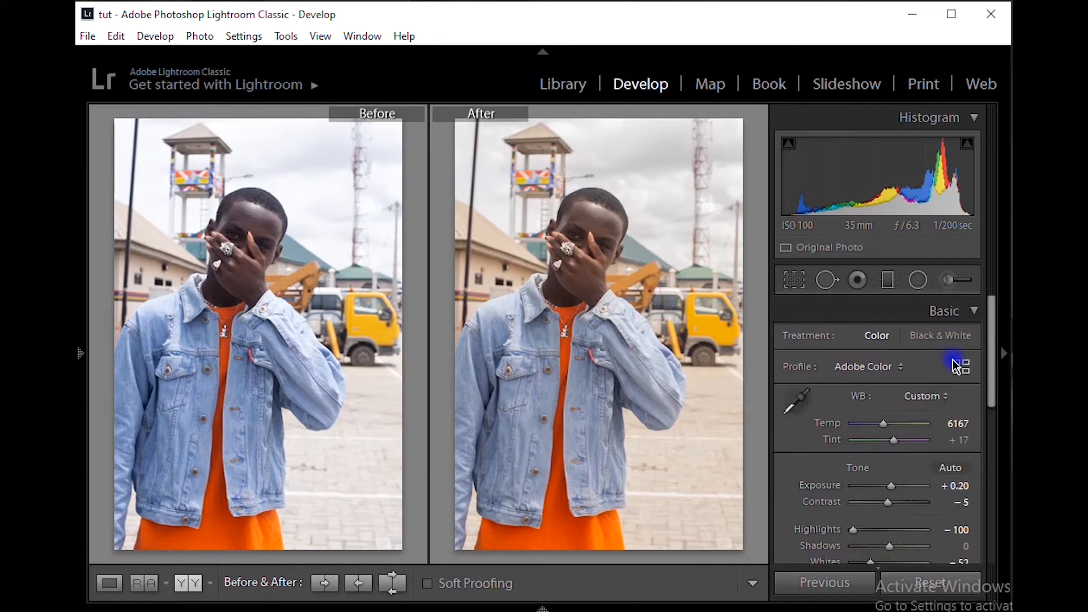
pyautogui.click(977, 311)
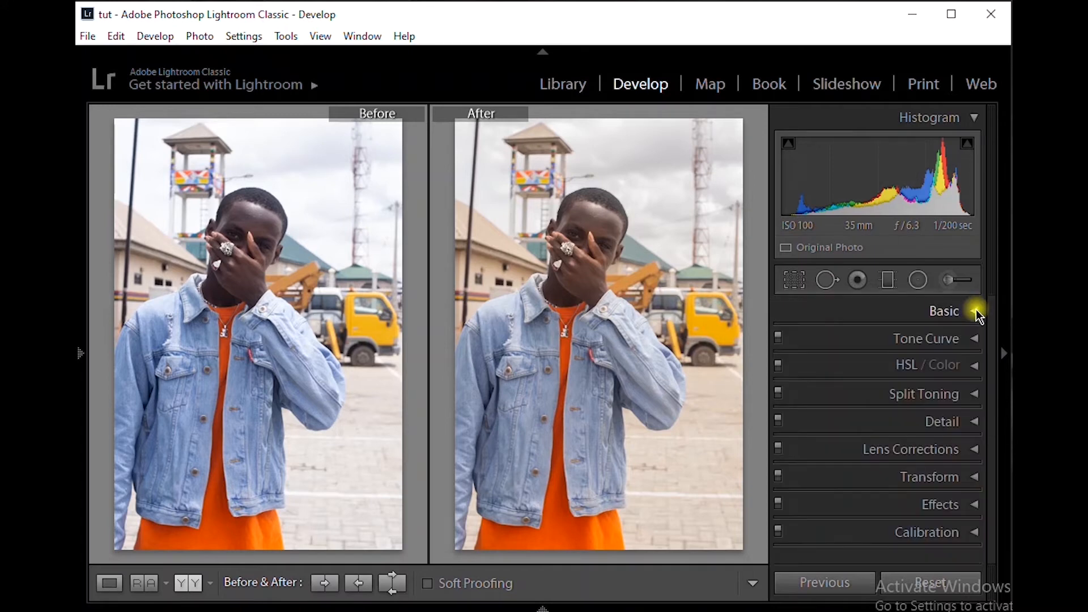
pyautogui.click(972, 339)
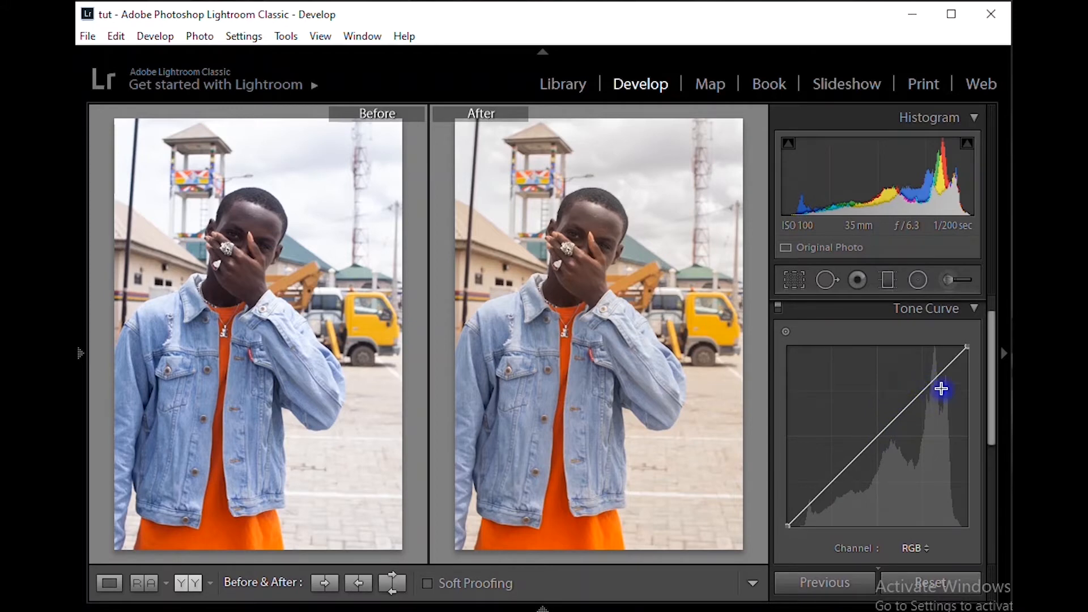
pyautogui.moveTo(923, 391); pyautogui.dragTo(933, 401)
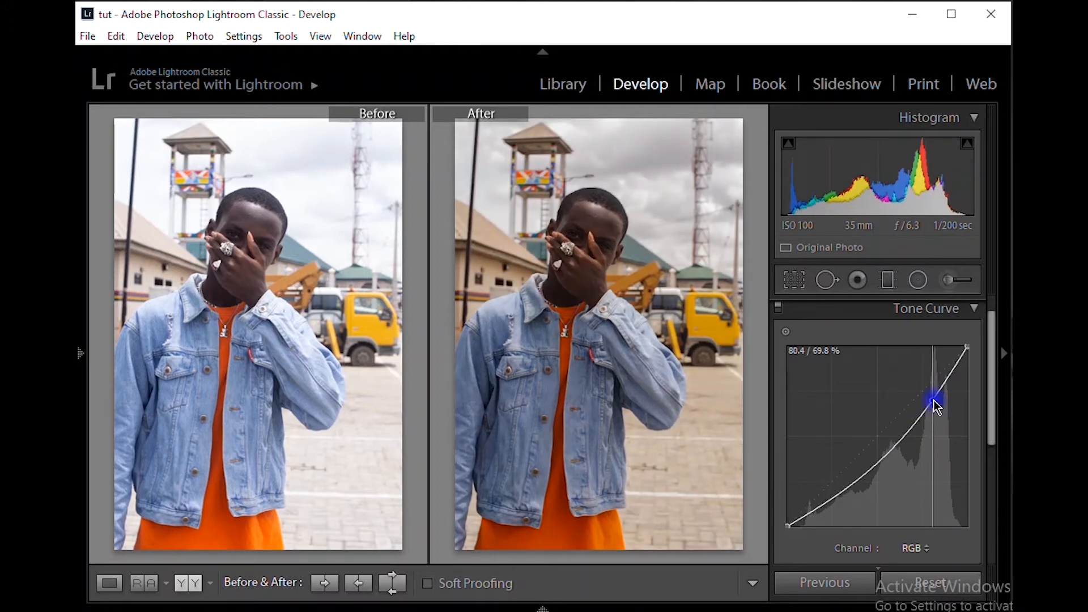
pyautogui.doubleClick(933, 400)
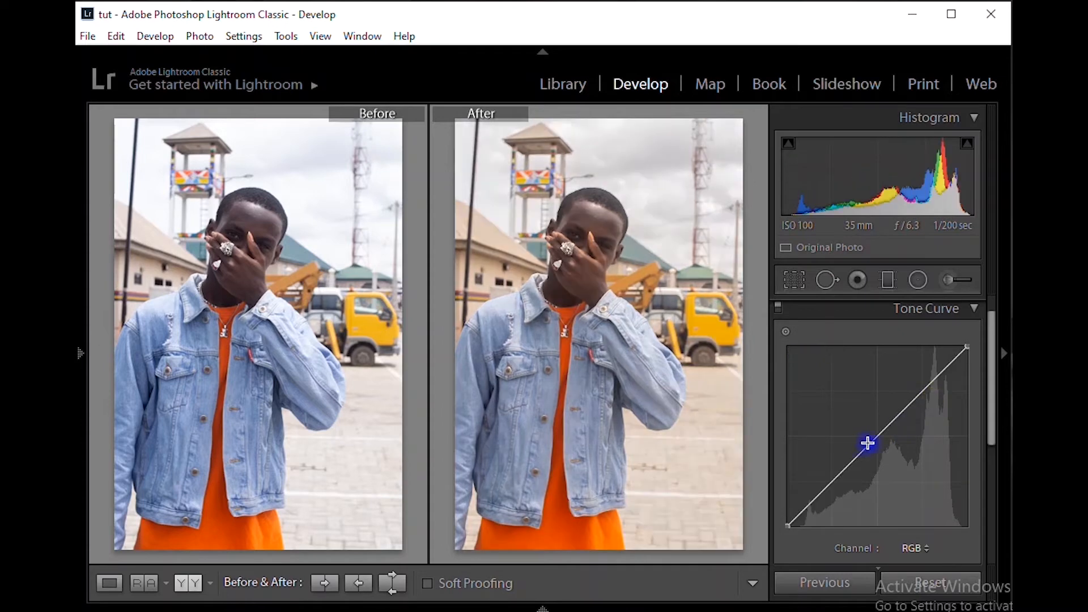
pyautogui.moveTo(831, 483)
pyautogui.mouseDown()
pyautogui.moveTo(845, 504)
pyautogui.moveTo(828, 469)
pyautogui.mouseUp()
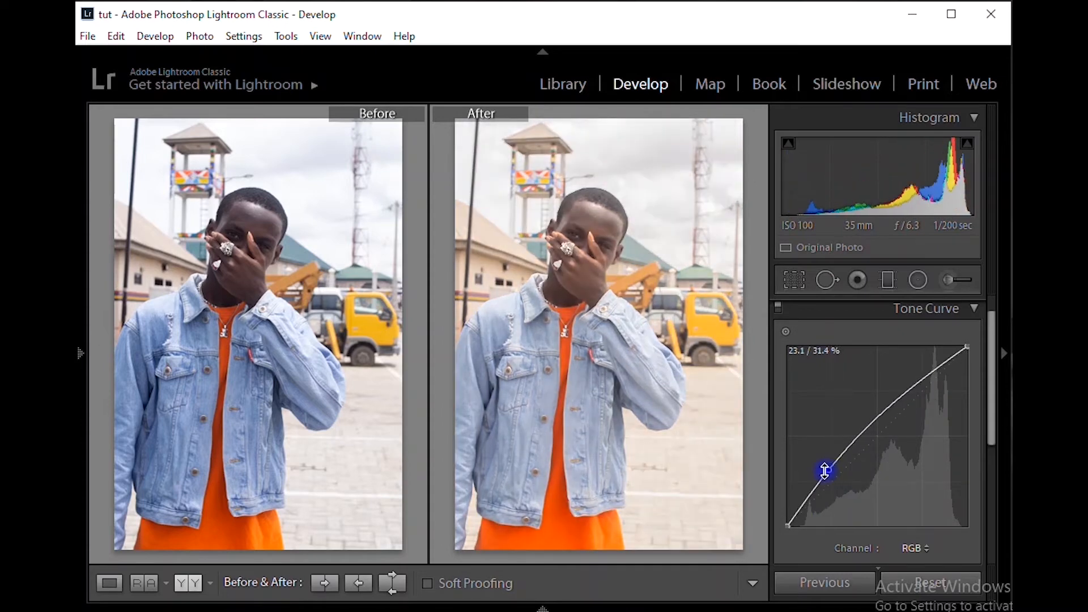
pyautogui.doubleClick(827, 471)
pyautogui.moveTo(788, 525)
pyautogui.mouseDown()
pyautogui.moveTo(778, 505)
pyautogui.moveTo(791, 520)
pyautogui.mouseUp()
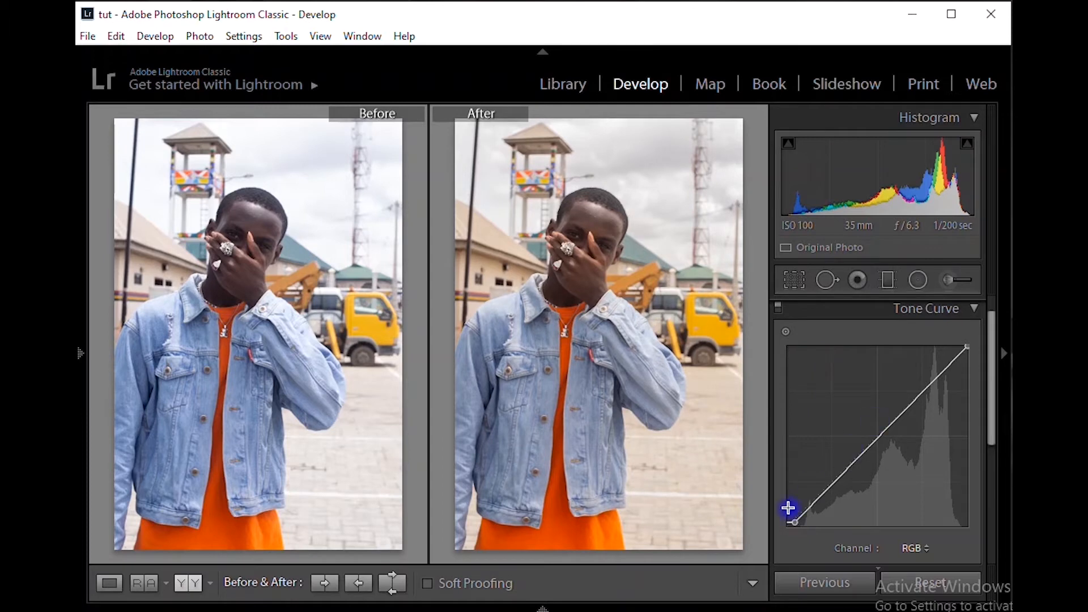
pyautogui.hotkey('ctrl', 'z')
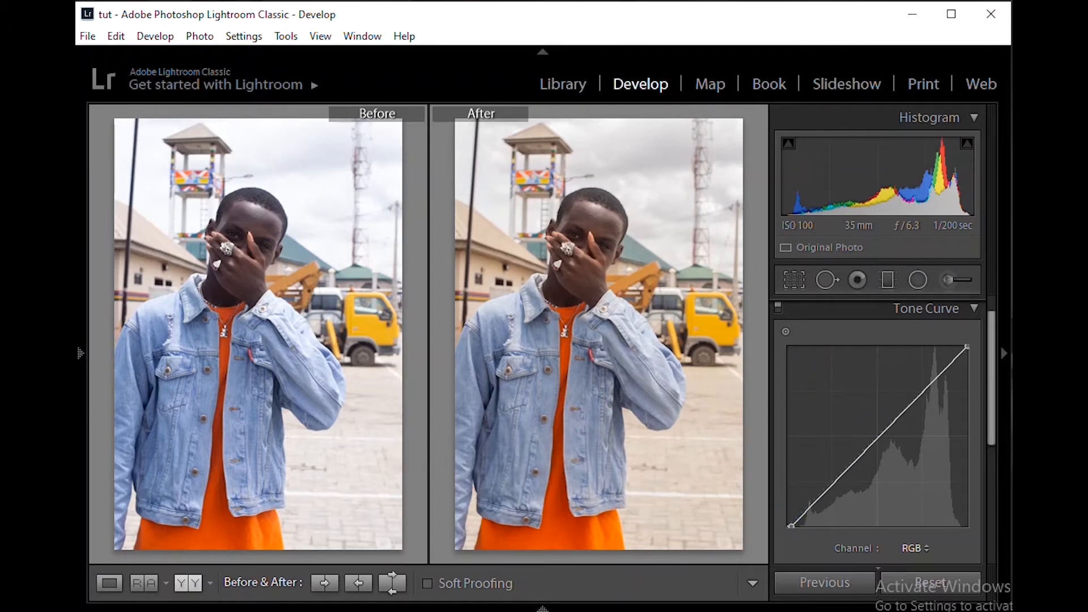
pyautogui.hotkey('ctrl', 'z')
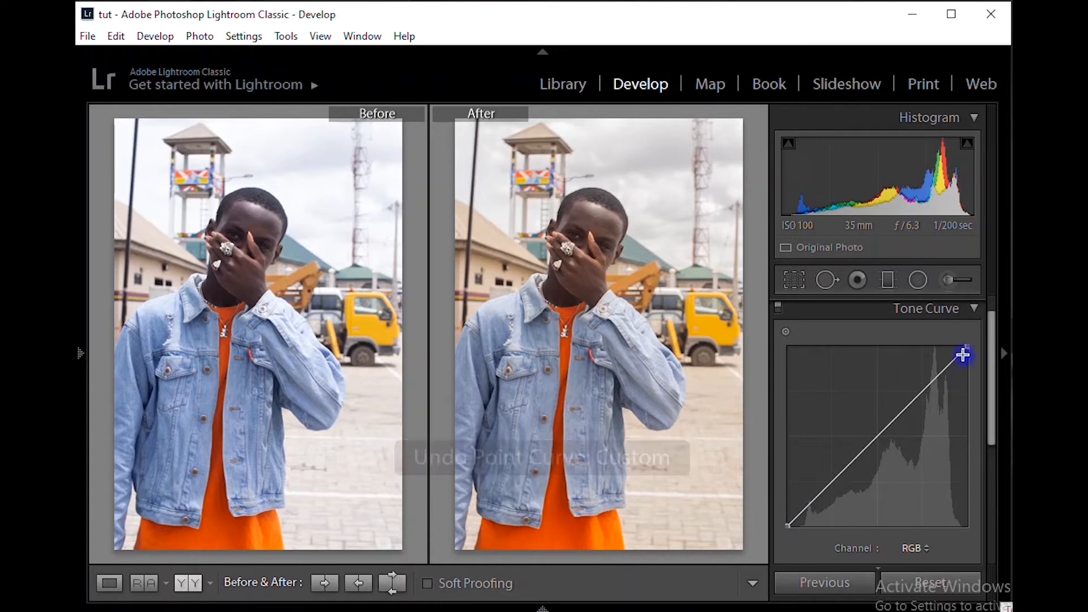
pyautogui.moveTo(964, 345)
pyautogui.mouseDown()
pyautogui.moveTo(975, 369)
pyautogui.moveTo(969, 339)
pyautogui.mouseUp()
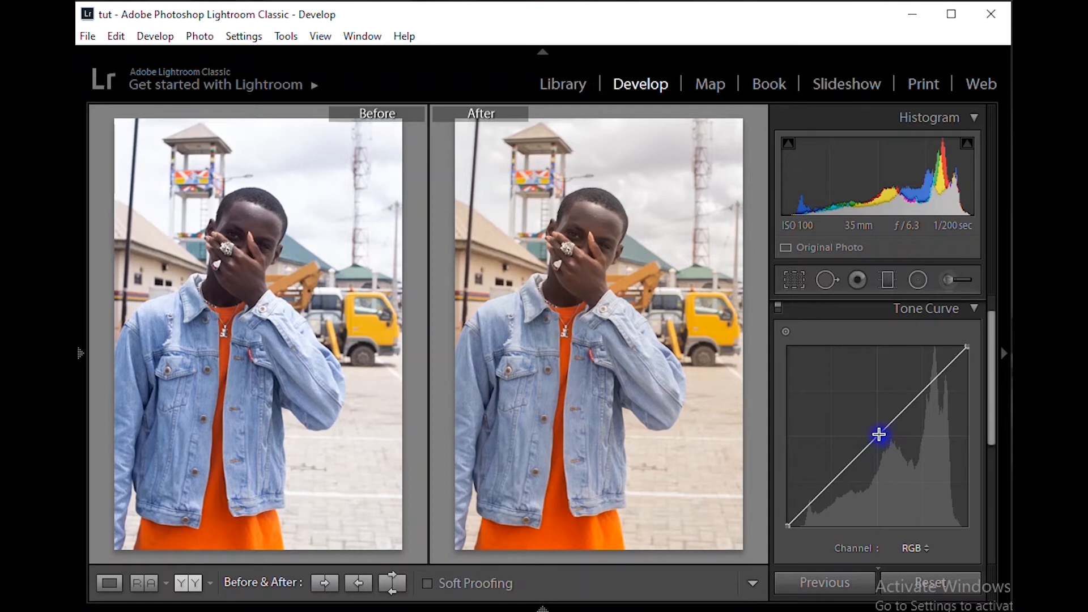
# Darken the RGB tone curve slightly by adding lowered points at its midtones, highlights and shadows
pyautogui.moveTo(879, 434); pyautogui.dragTo(885, 442)
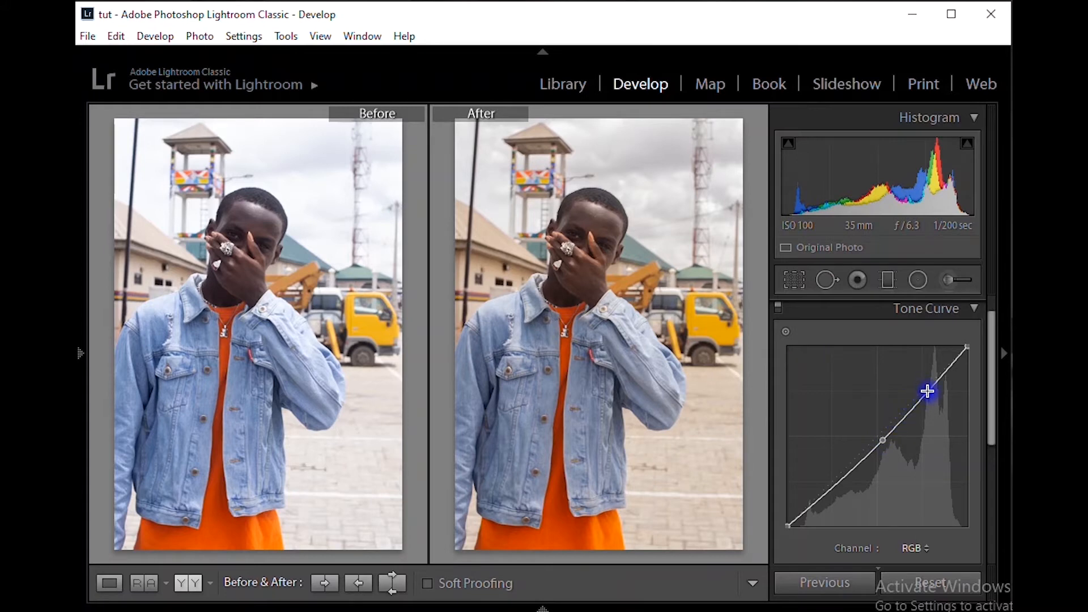
pyautogui.moveTo(928, 390); pyautogui.dragTo(931, 395)
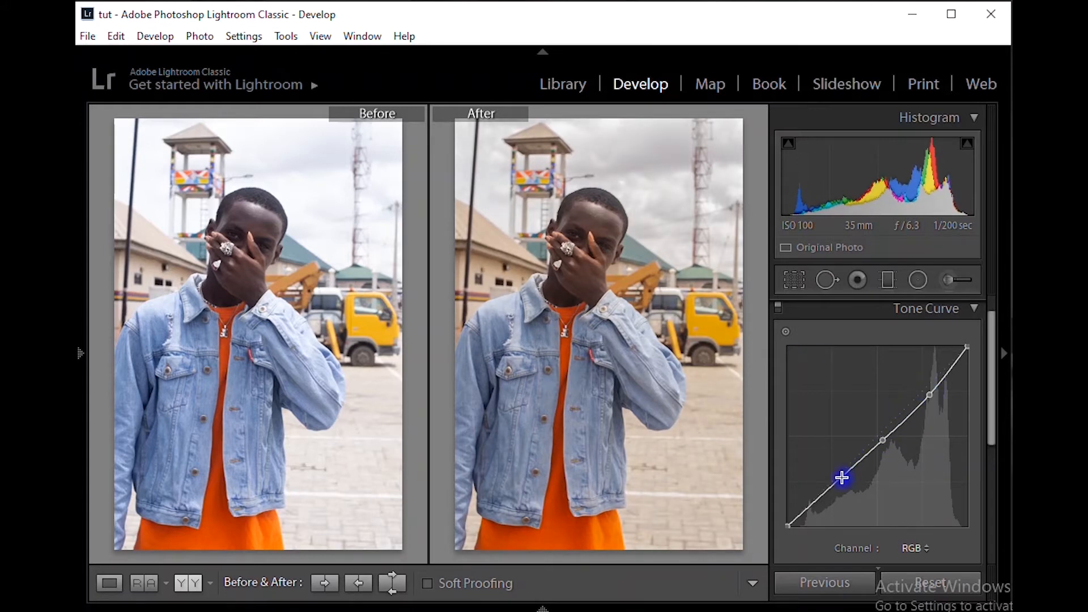
pyautogui.moveTo(834, 483); pyautogui.dragTo(838, 489)
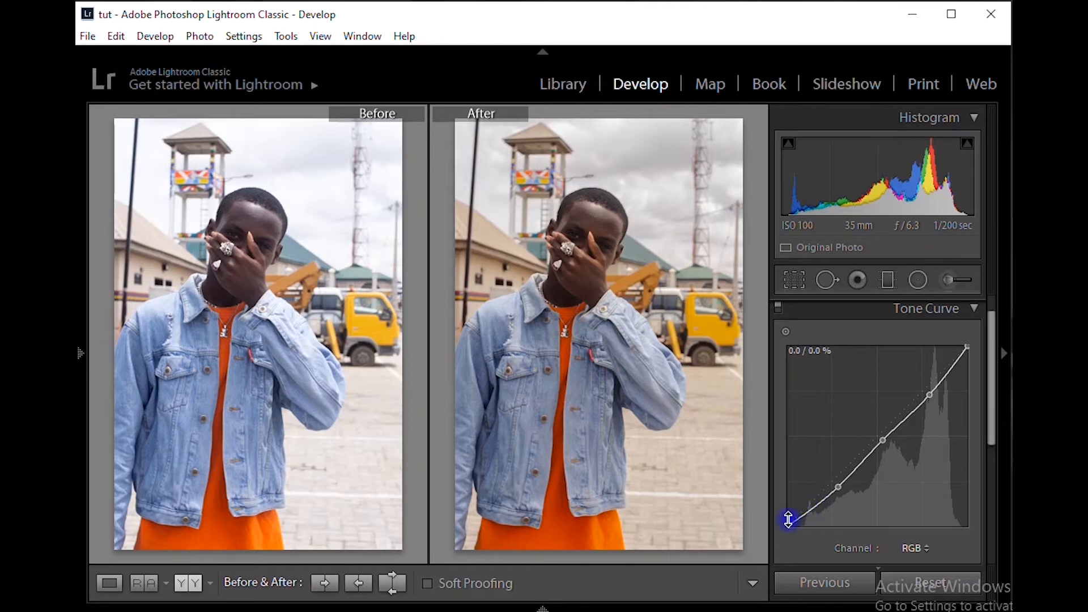
pyautogui.moveTo(788, 526); pyautogui.dragTo(780, 497)
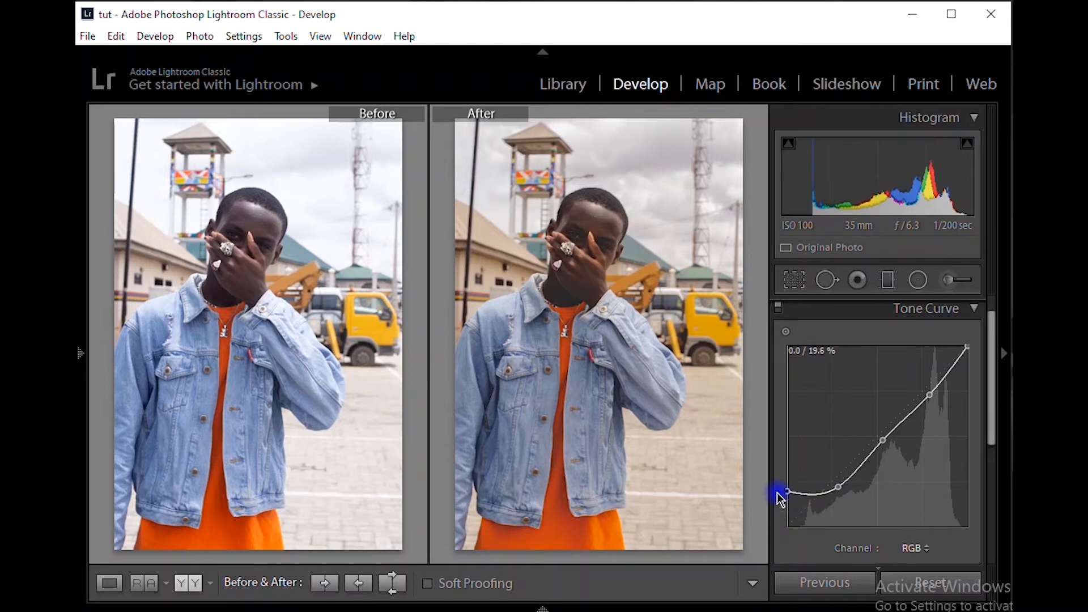
pyautogui.click(577, 231)
pyautogui.moveTo(565, 337); pyautogui.dragTo(565, 336)
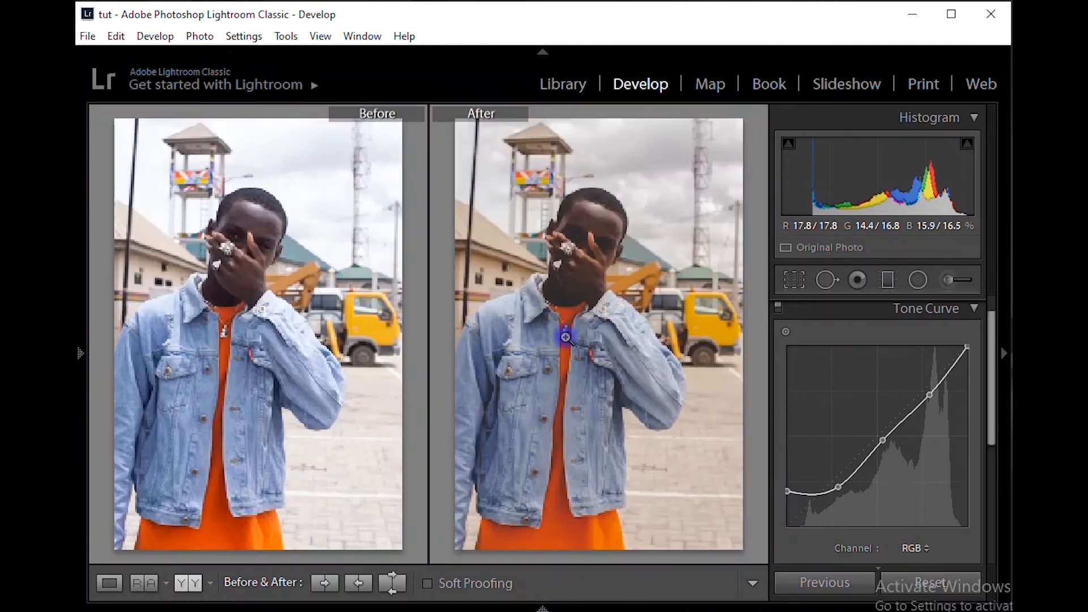
pyautogui.moveTo(785, 495); pyautogui.dragTo(790, 536)
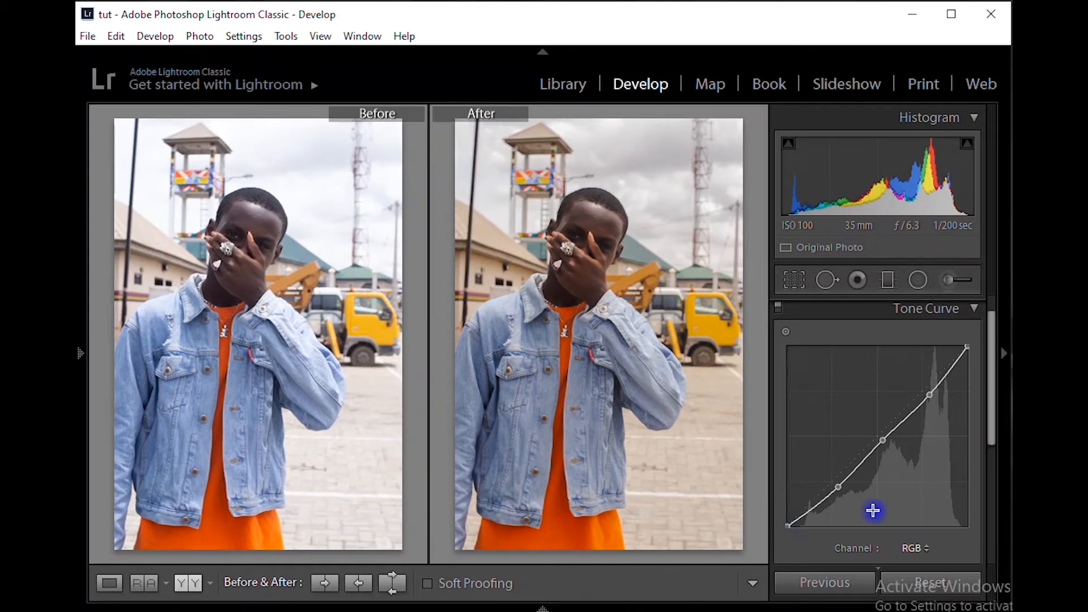
# Switch the tone curve to the Red channel and raise its midtones slightly with a point near the centre
pyautogui.click(902, 548)
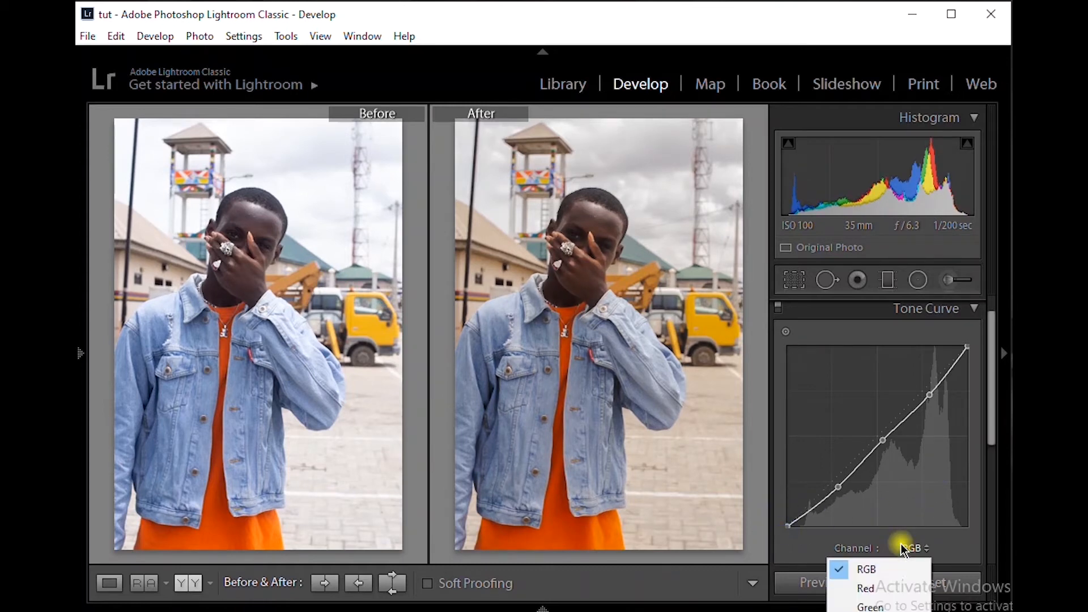
pyautogui.click(888, 594)
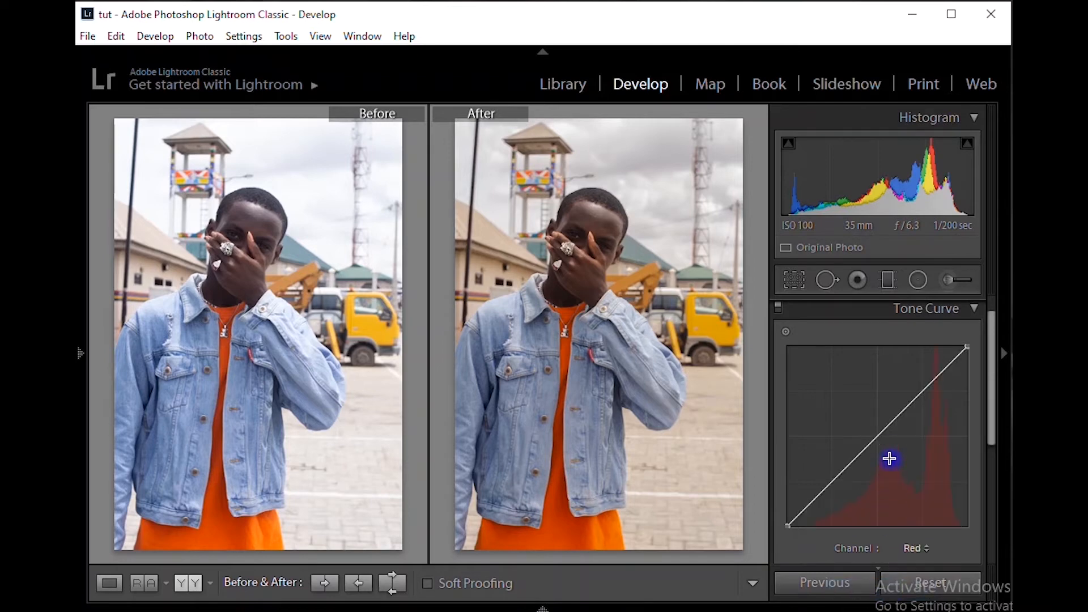
pyautogui.moveTo(876, 438)
pyautogui.mouseDown()
pyautogui.moveTo(886, 454)
pyautogui.moveTo(867, 415)
pyautogui.moveTo(876, 434)
pyautogui.mouseUp()
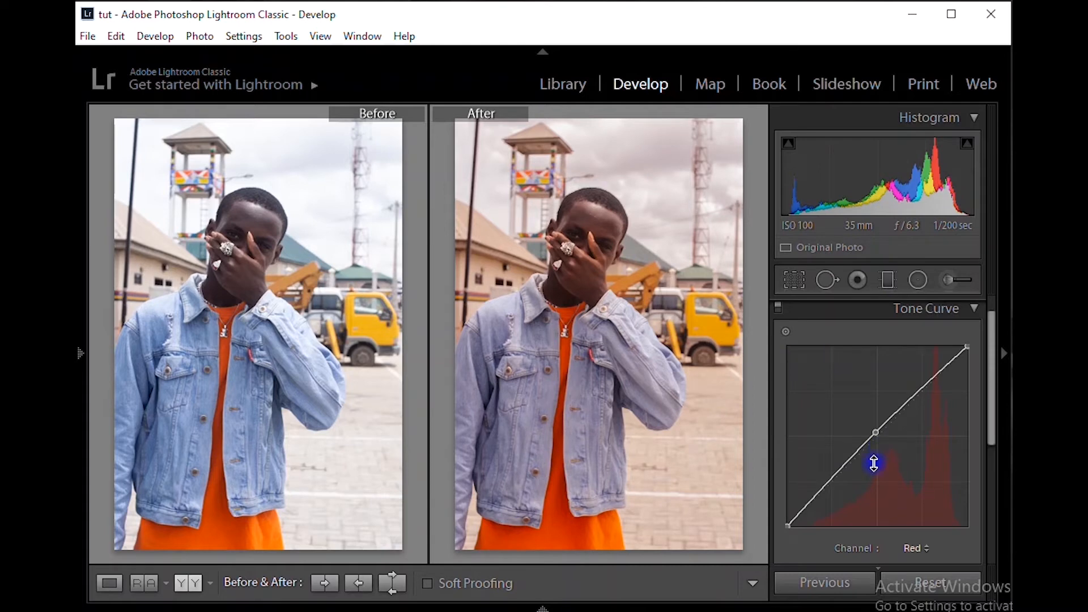
# Switch the tone curve to the Blue channel and raise its highlights slightly with a point in the upper quarter
pyautogui.click(928, 549)
pyautogui.click(875, 611)
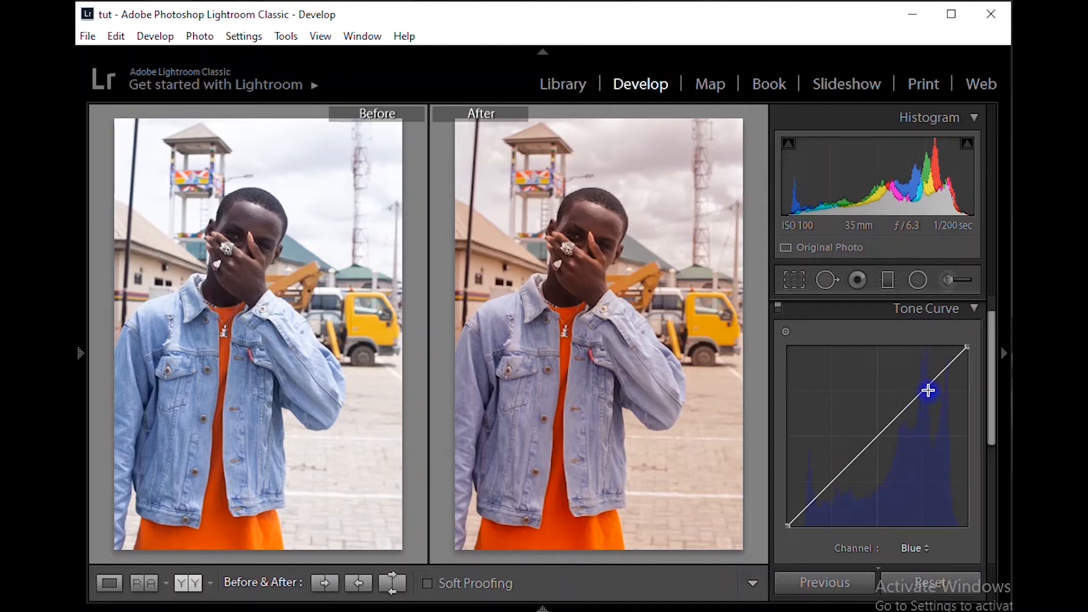
pyautogui.moveTo(925, 390); pyautogui.dragTo(918, 383)
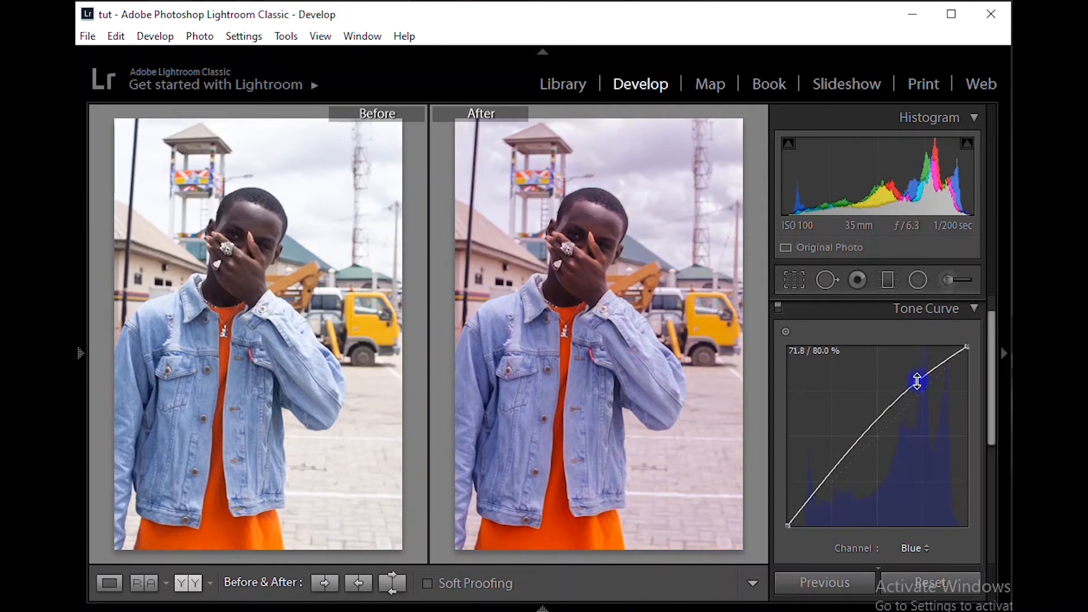
pyautogui.doubleClick(917, 381)
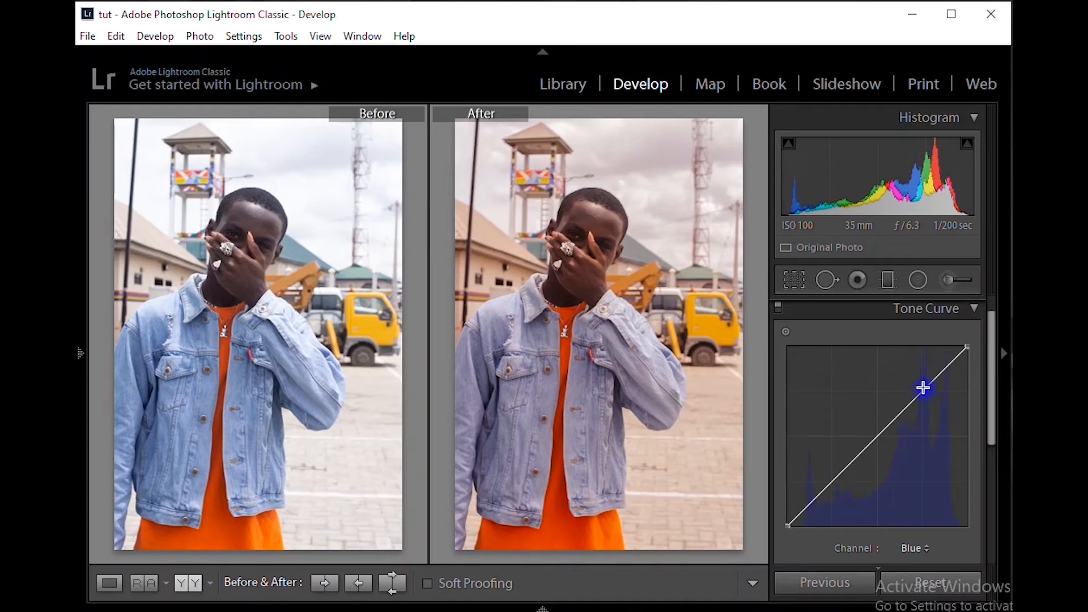
pyautogui.moveTo(924, 389); pyautogui.dragTo(921, 385)
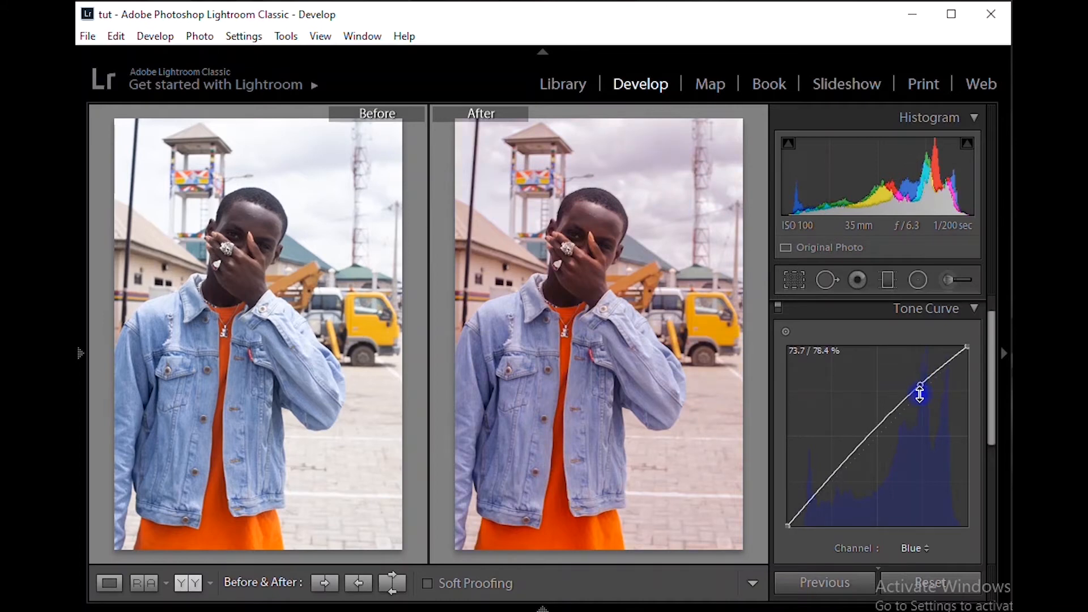
# Anchor the Blue curve's midtones close to the diagonal and lower its shadows slightly with a point in the lower quarter
pyautogui.click(878, 432)
pyautogui.moveTo(879, 433); pyautogui.dragTo(880, 436)
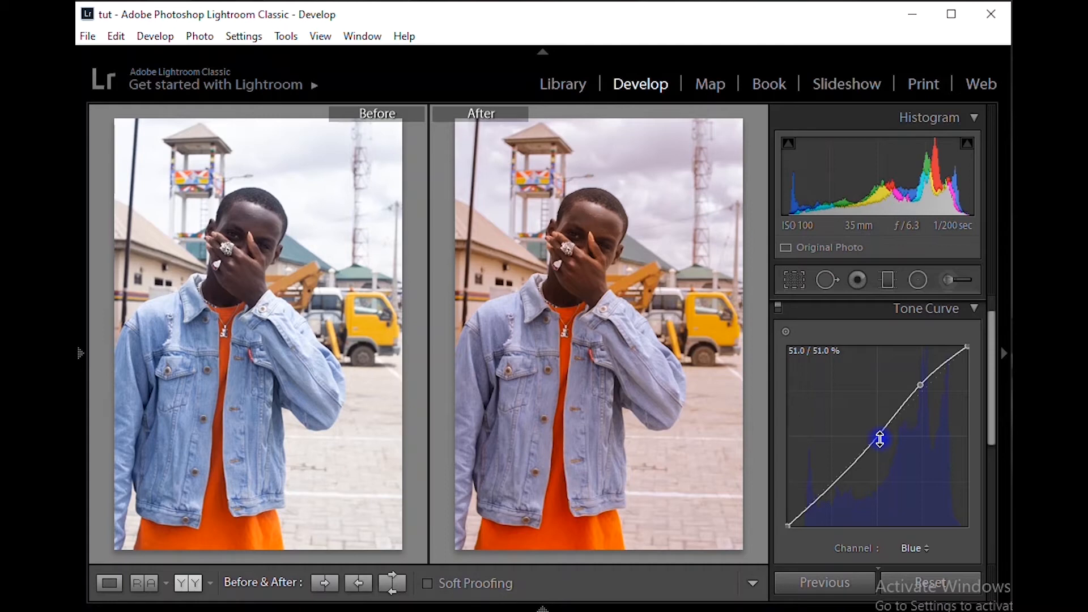
pyautogui.doubleClick(879, 434)
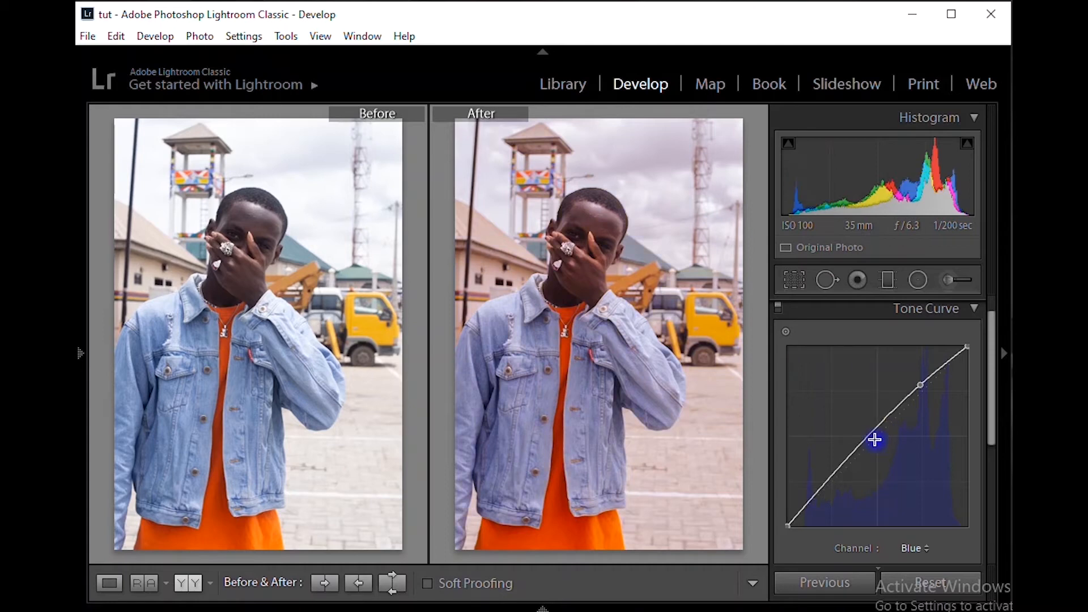
pyautogui.moveTo(880, 434); pyautogui.dragTo(880, 433)
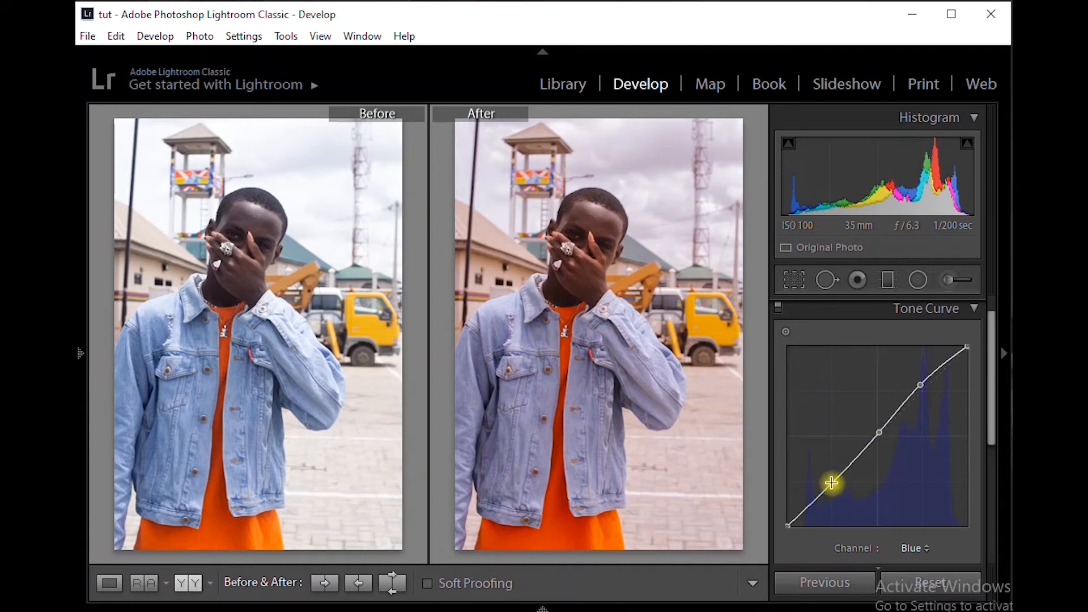
pyautogui.moveTo(832, 483); pyautogui.dragTo(836, 486)
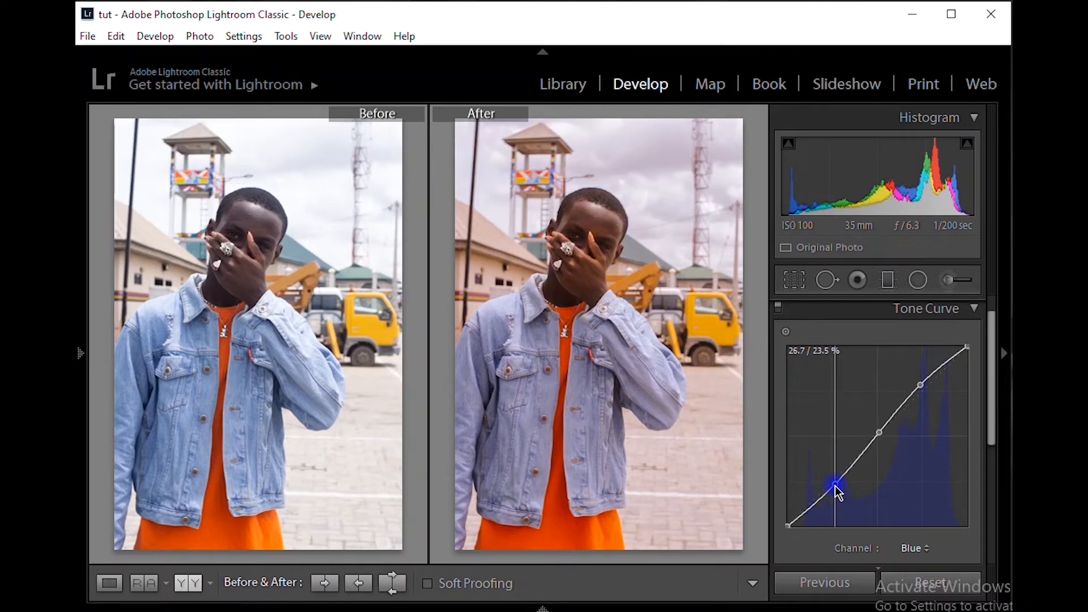
# Switch the tone curve to the Green channel, try raising its midtones near the centre, and remove the added point
pyautogui.click(926, 559)
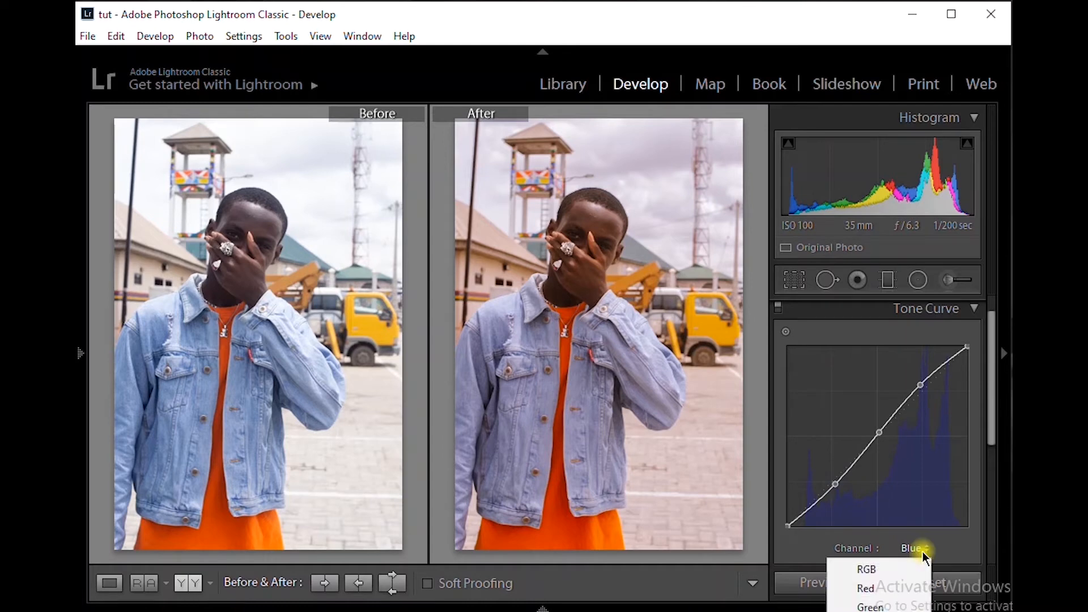
pyautogui.click(876, 607)
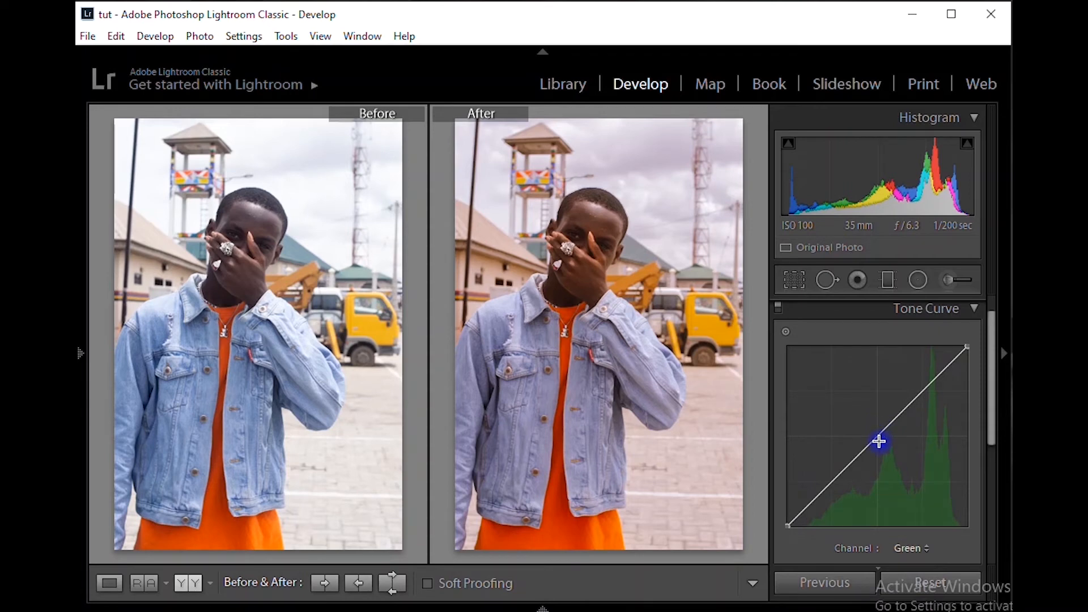
pyautogui.moveTo(876, 439); pyautogui.dragTo(867, 413)
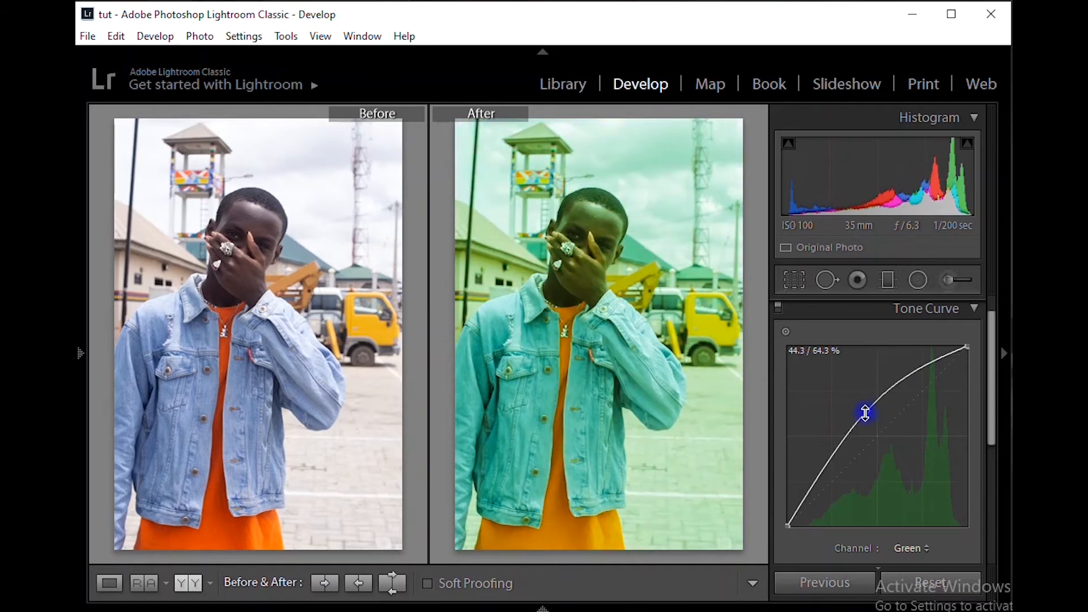
pyautogui.doubleClick(868, 415)
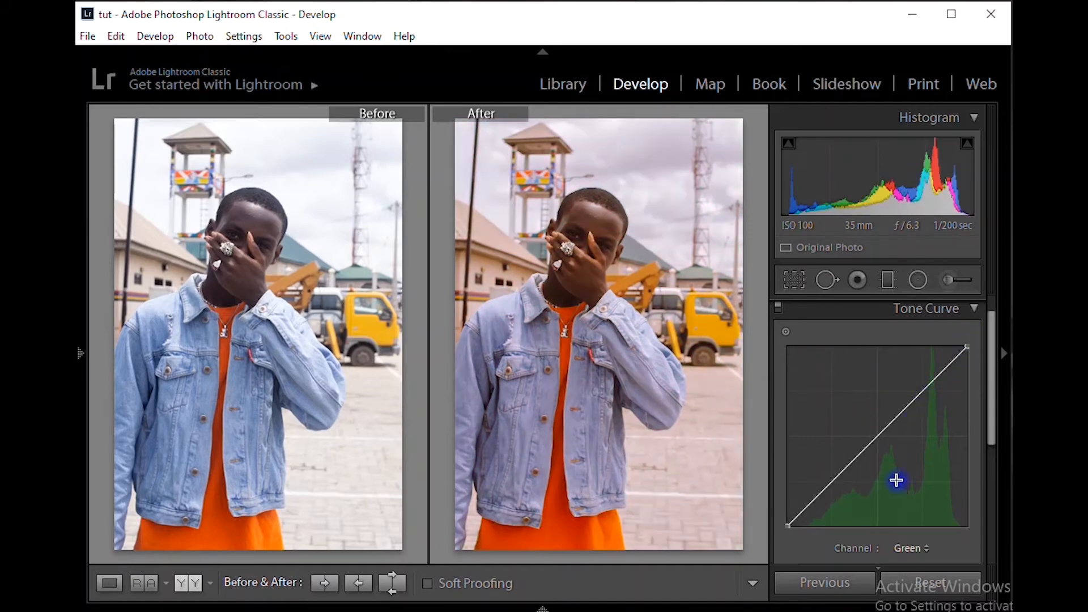
# Review the Red channel's tone curve, the Basic settings and the HSL luminance settings
pyautogui.click(905, 550)
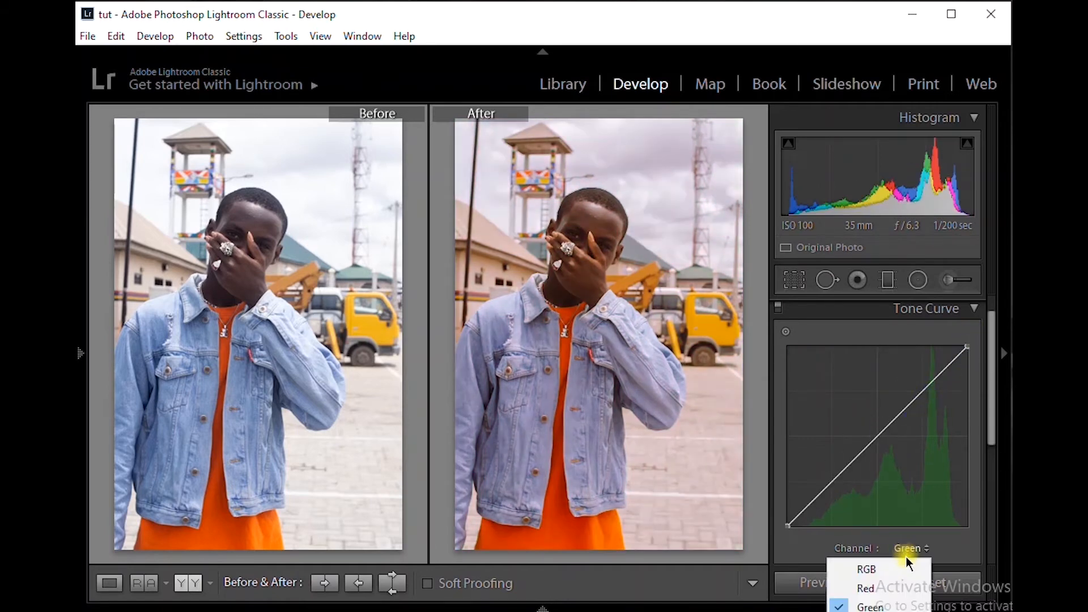
pyautogui.click(904, 587)
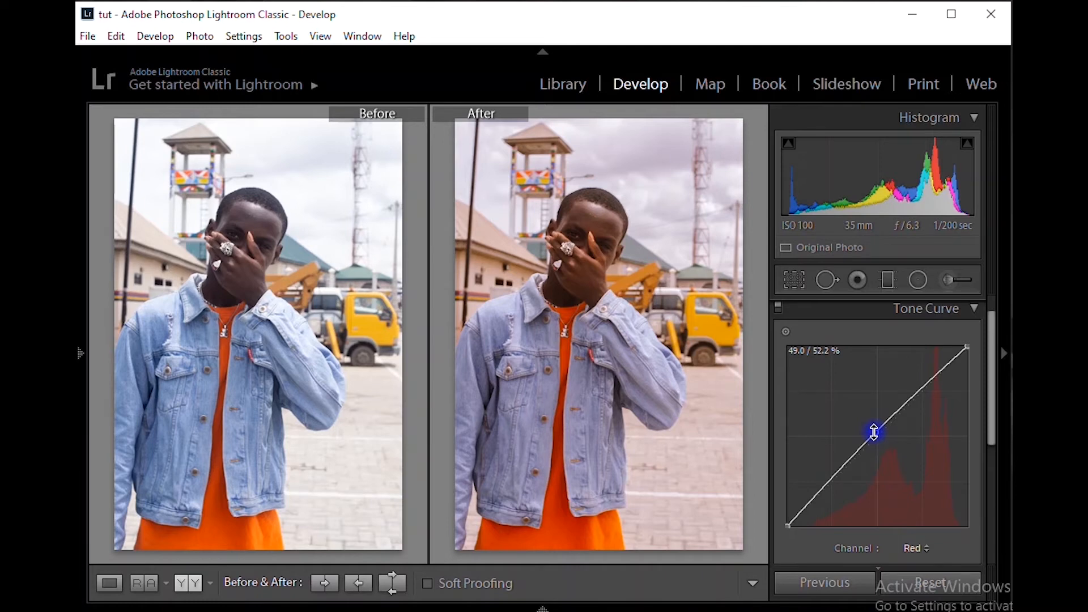
pyautogui.scroll(1, 875, 432)
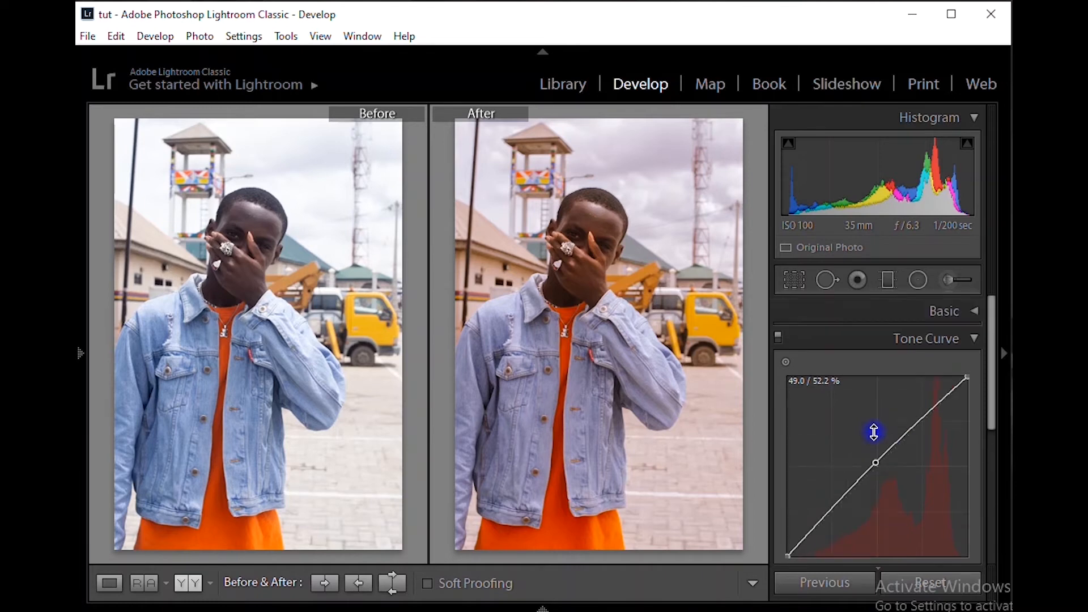
pyautogui.click(974, 311)
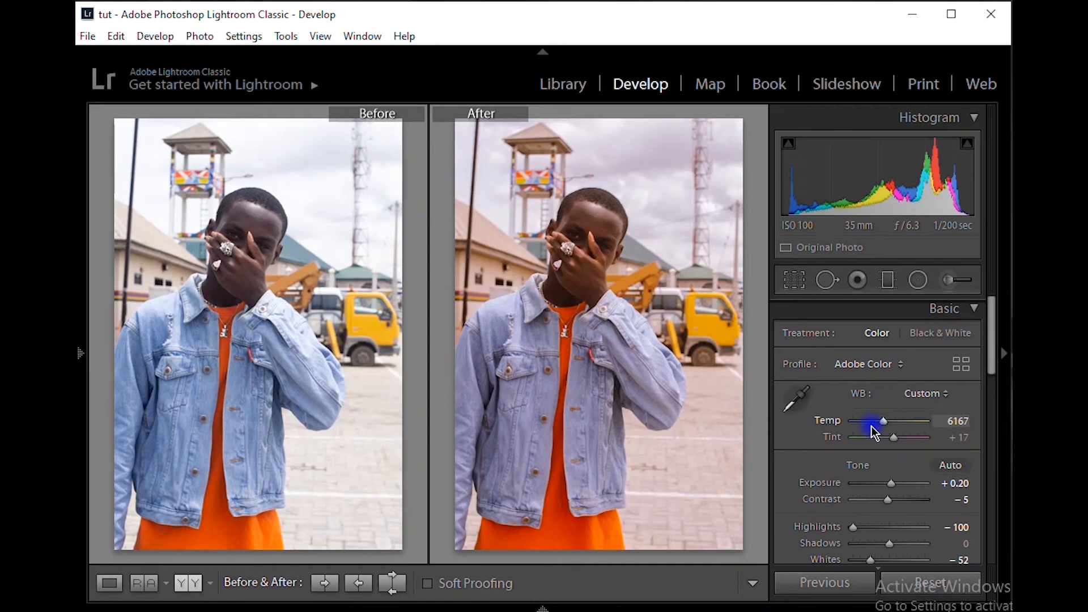
pyautogui.click(975, 310)
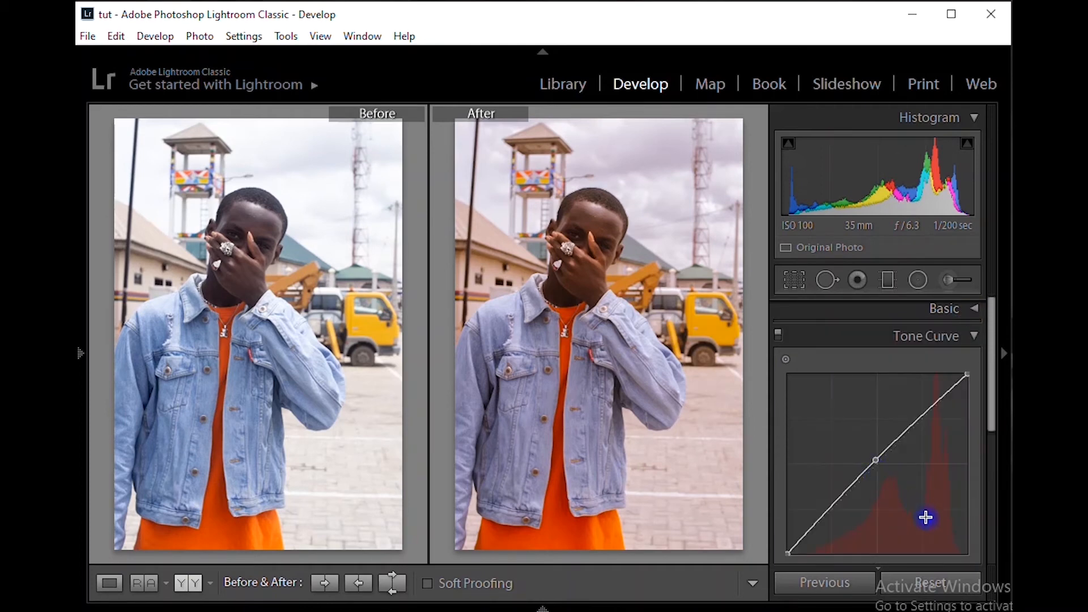
pyautogui.click(976, 337)
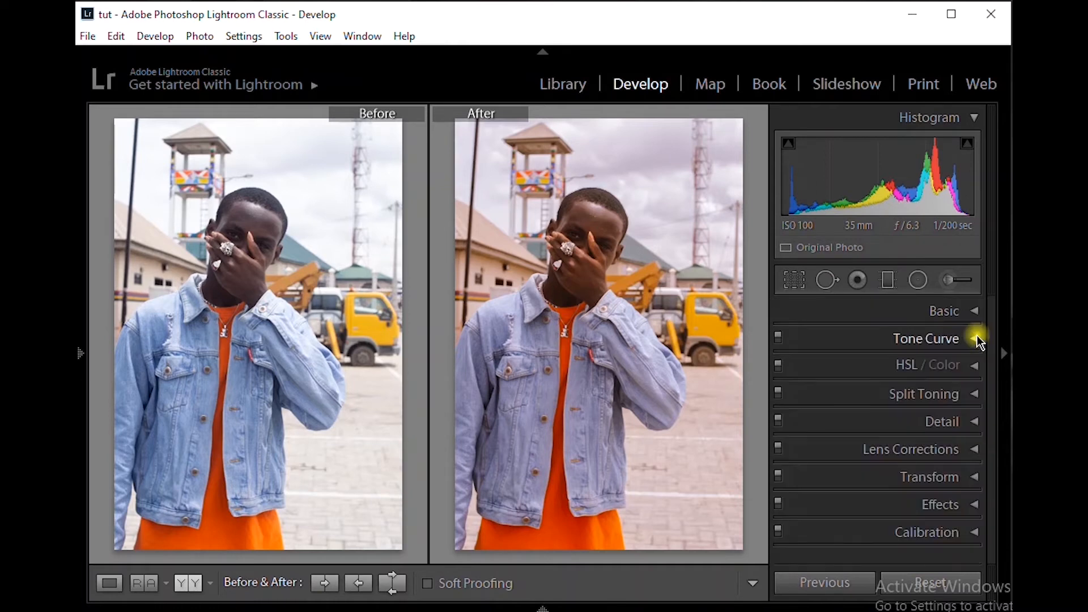
pyautogui.click(973, 365)
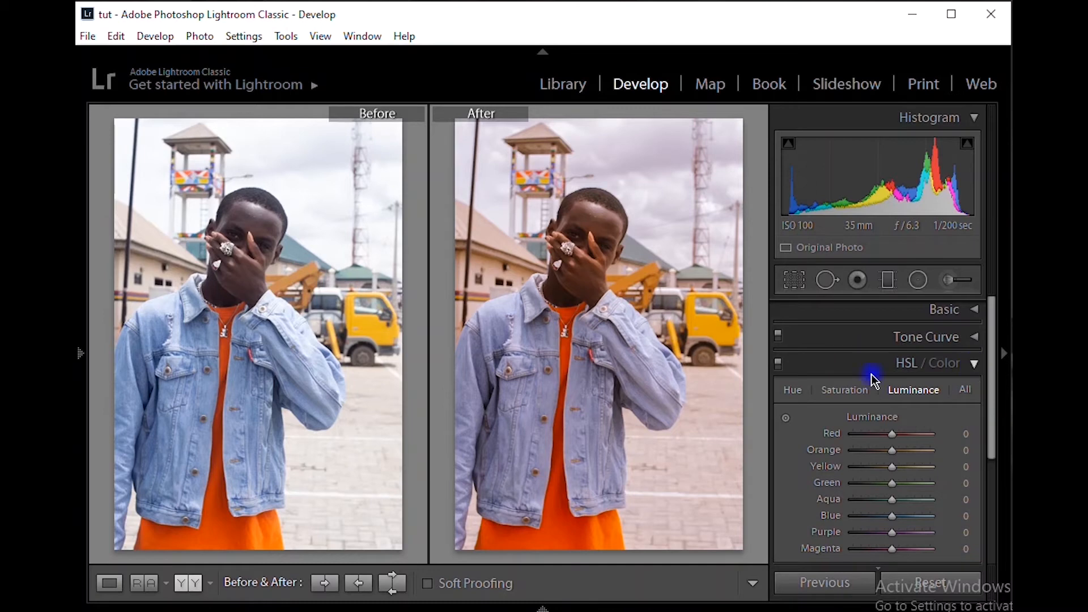
pyautogui.click(972, 364)
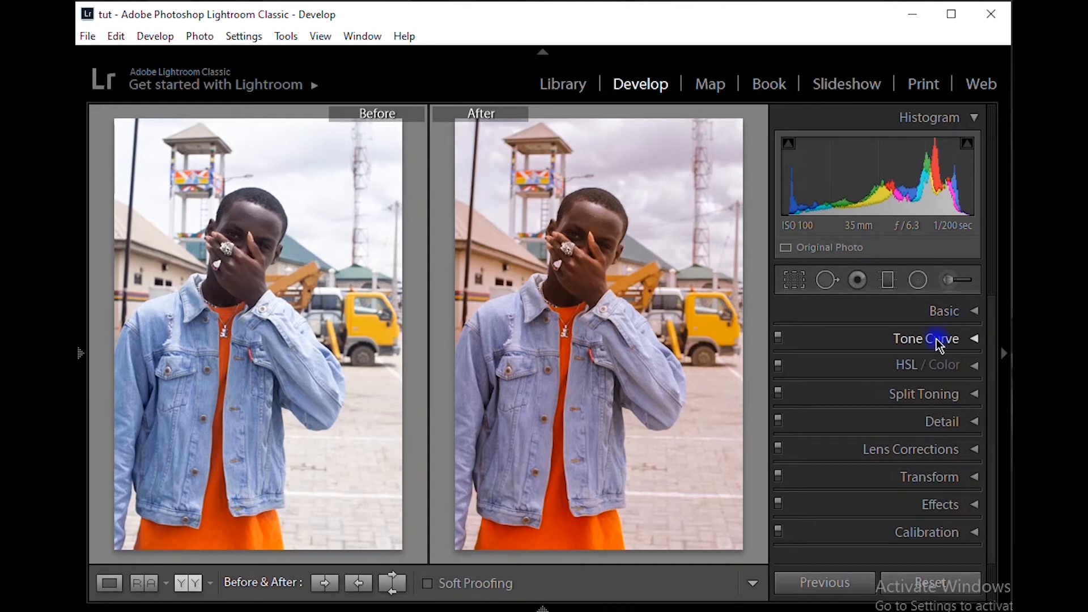
# In Calibration, set the Blue Primary hue to -64 and the Green Primary hue to +57
pyautogui.click(969, 530)
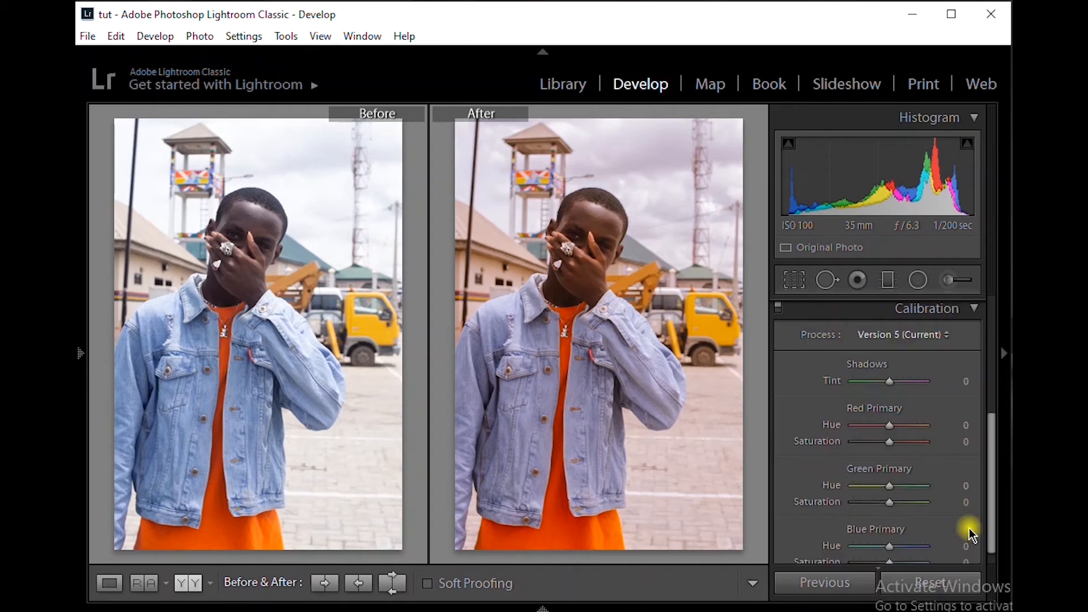
pyautogui.scroll(-1, 907, 490)
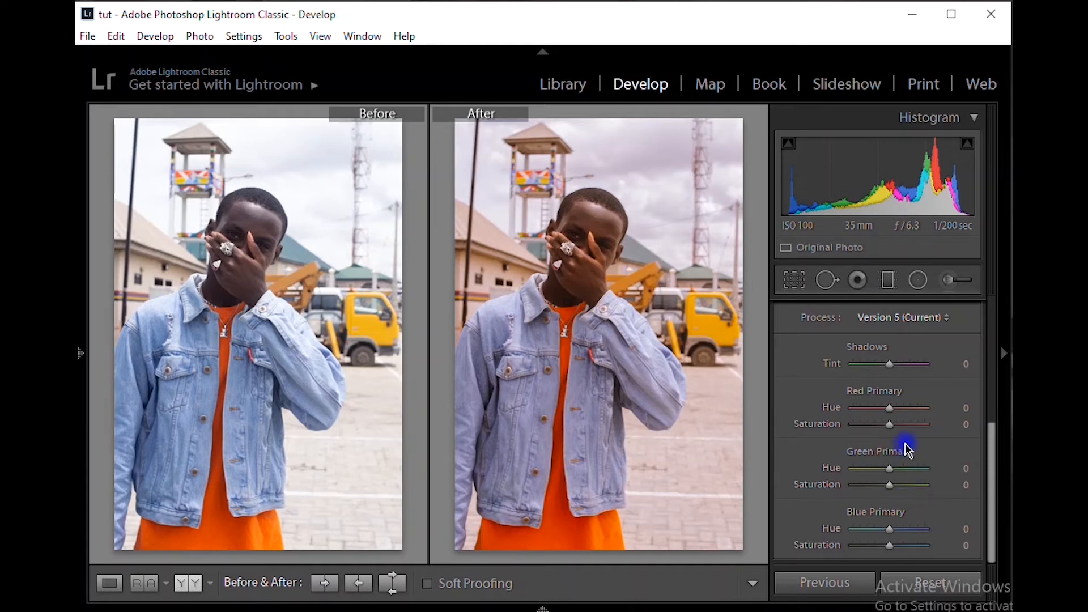
pyautogui.click(862, 529)
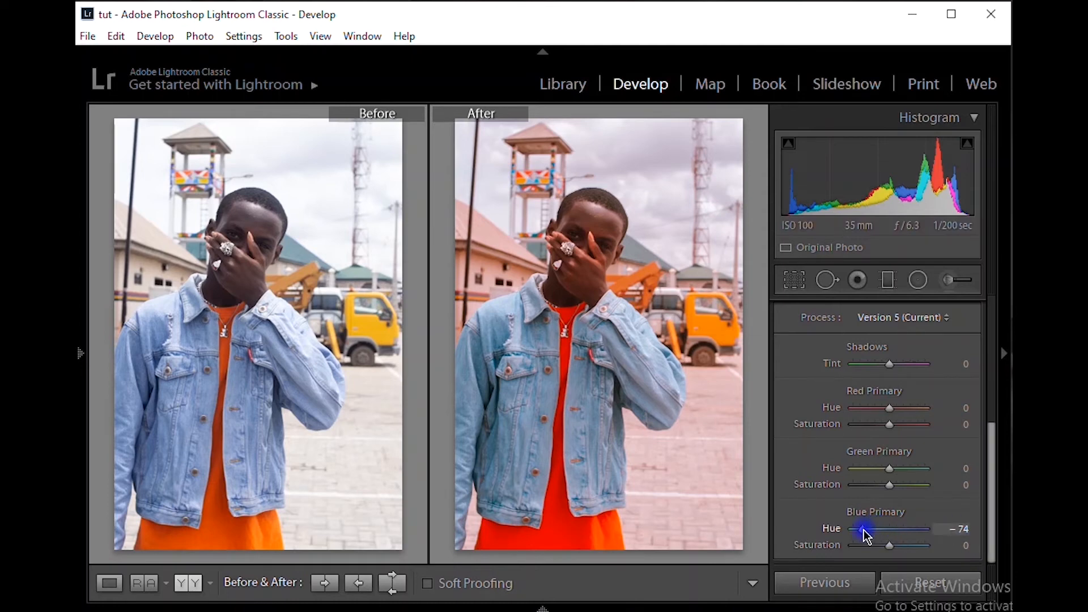
pyautogui.click(864, 530)
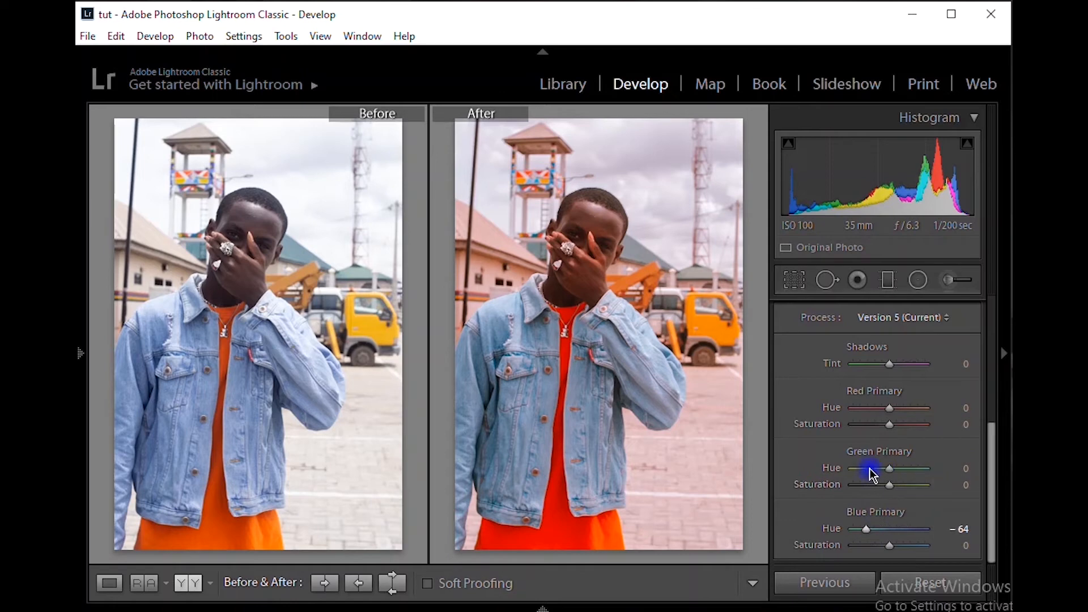
pyautogui.click(904, 468)
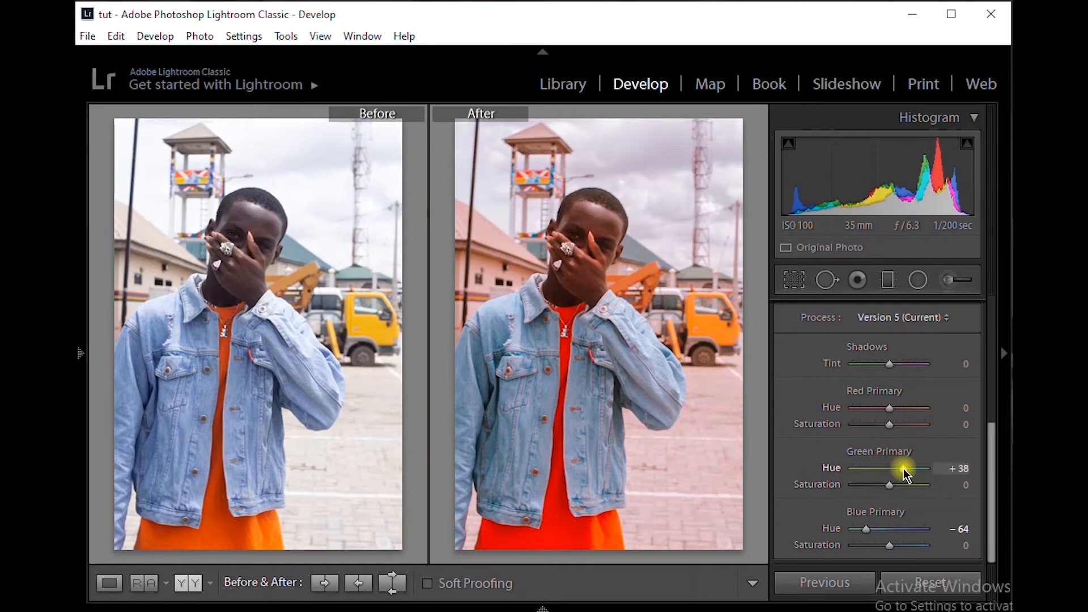
pyautogui.moveTo(904, 469); pyautogui.dragTo(910, 469)
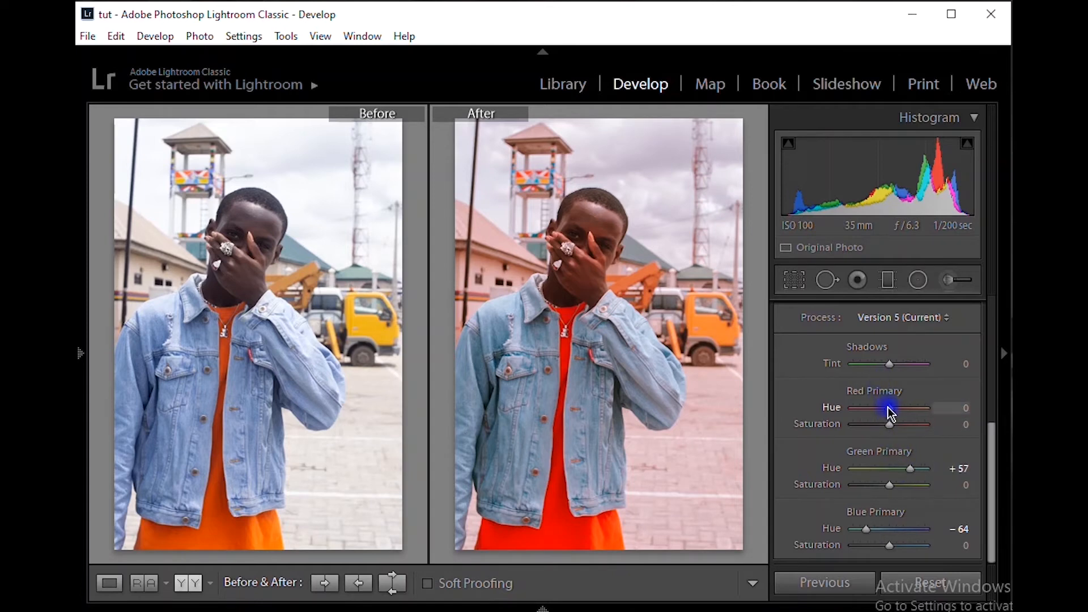
# Try a Red Primary hue of +25 with Shadows tints of +5 and -79, and undo these changes
pyautogui.moveTo(889, 412); pyautogui.dragTo(895, 415)
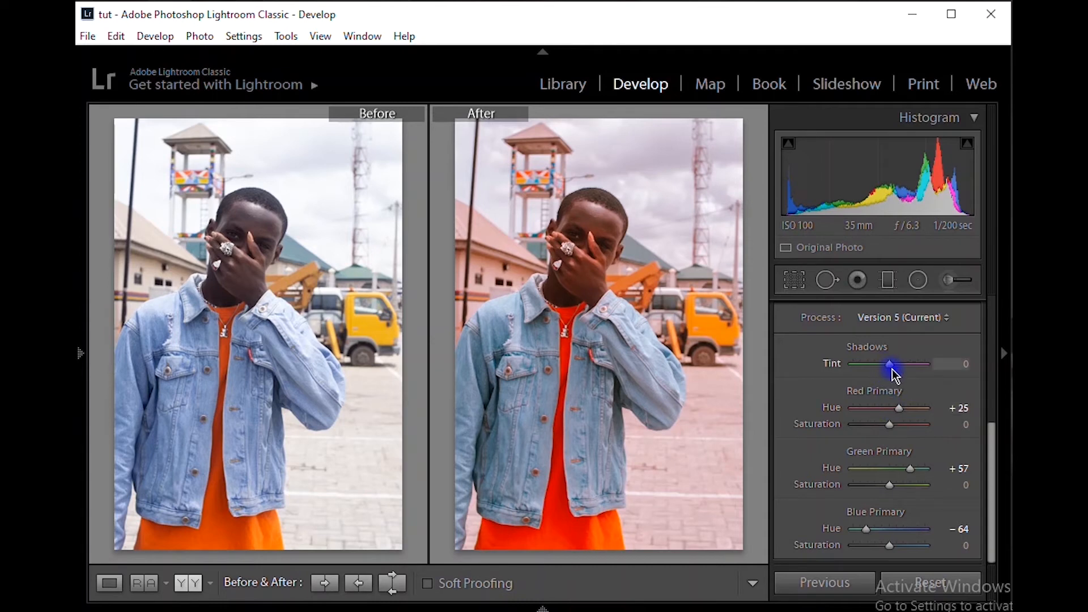
pyautogui.moveTo(893, 369); pyautogui.dragTo(897, 376)
pyautogui.click(863, 367)
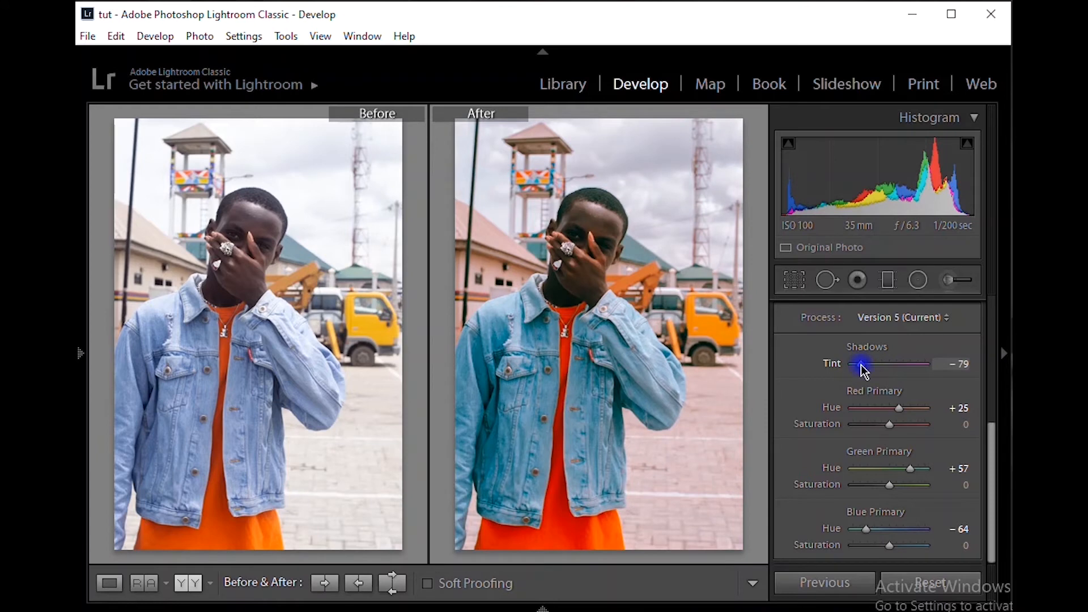
pyautogui.hotkey('ctrl', 'z')
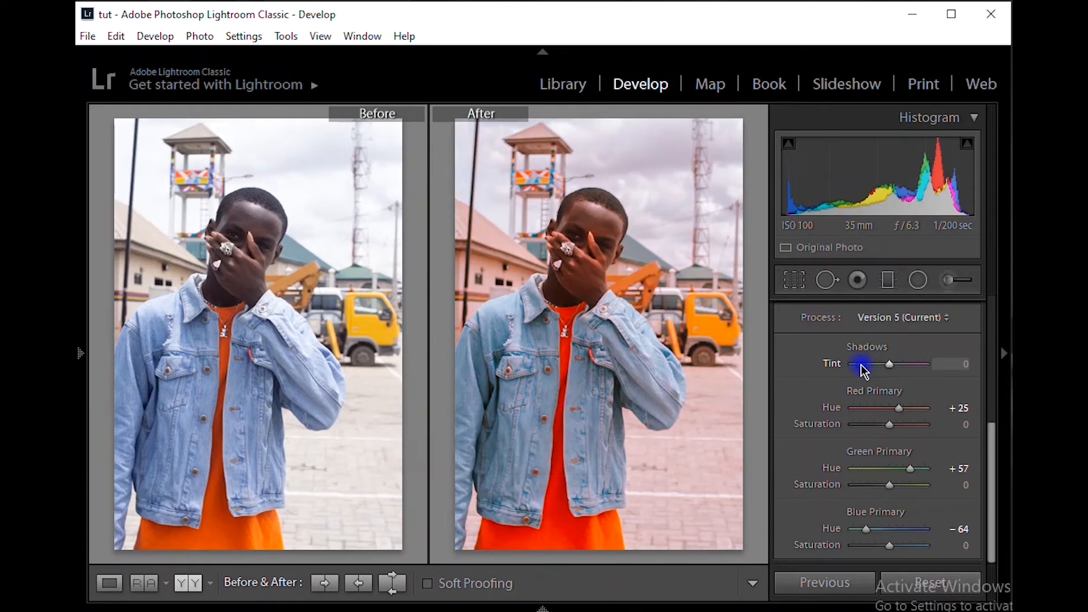
pyautogui.hotkey('ctrl', 'z')
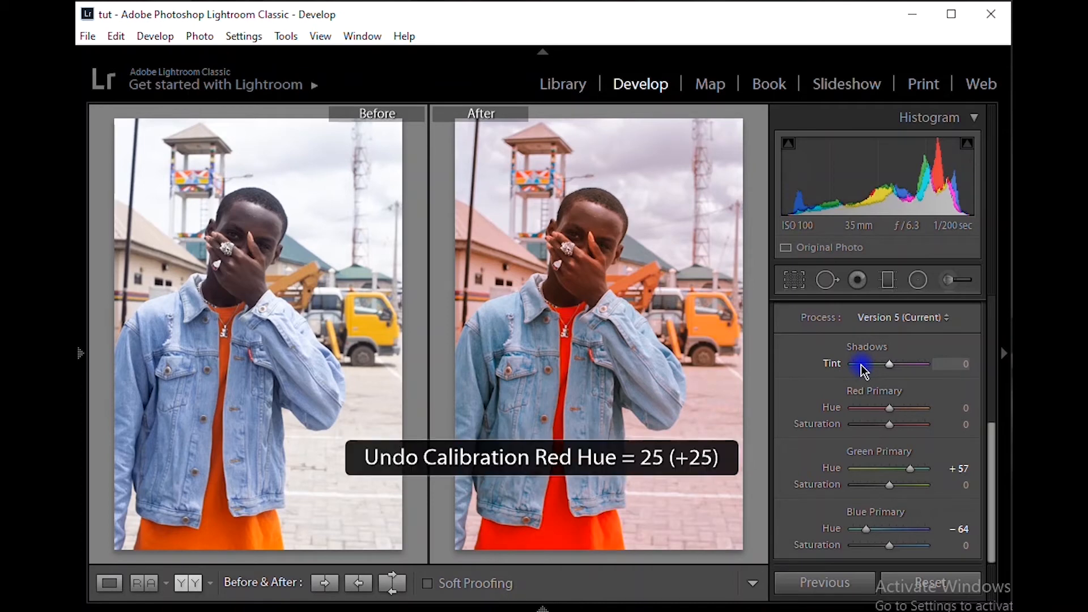
# Set the Calibration Shadows tint to +6 and the Red Primary hue to +31
pyautogui.moveTo(907, 407); pyautogui.dragTo(916, 409)
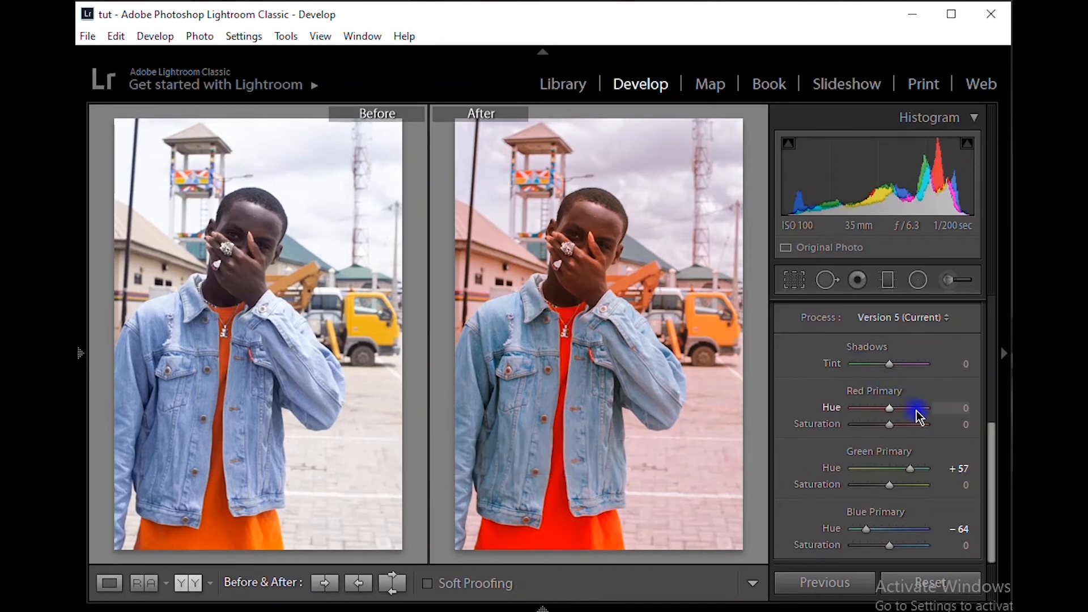
pyautogui.moveTo(899, 371); pyautogui.dragTo(899, 369)
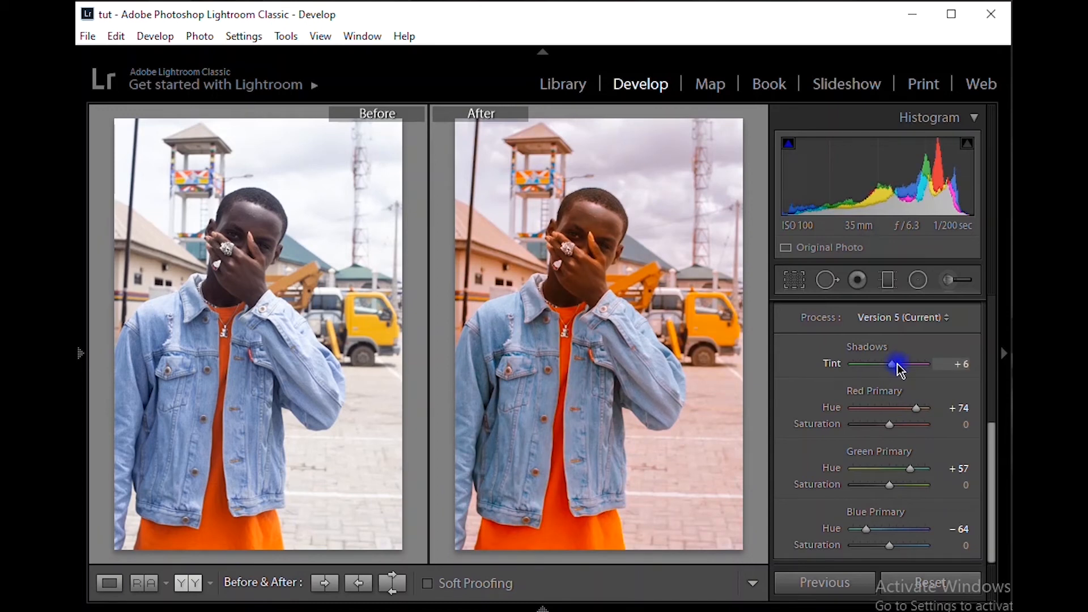
pyautogui.moveTo(906, 411); pyautogui.dragTo(902, 412)
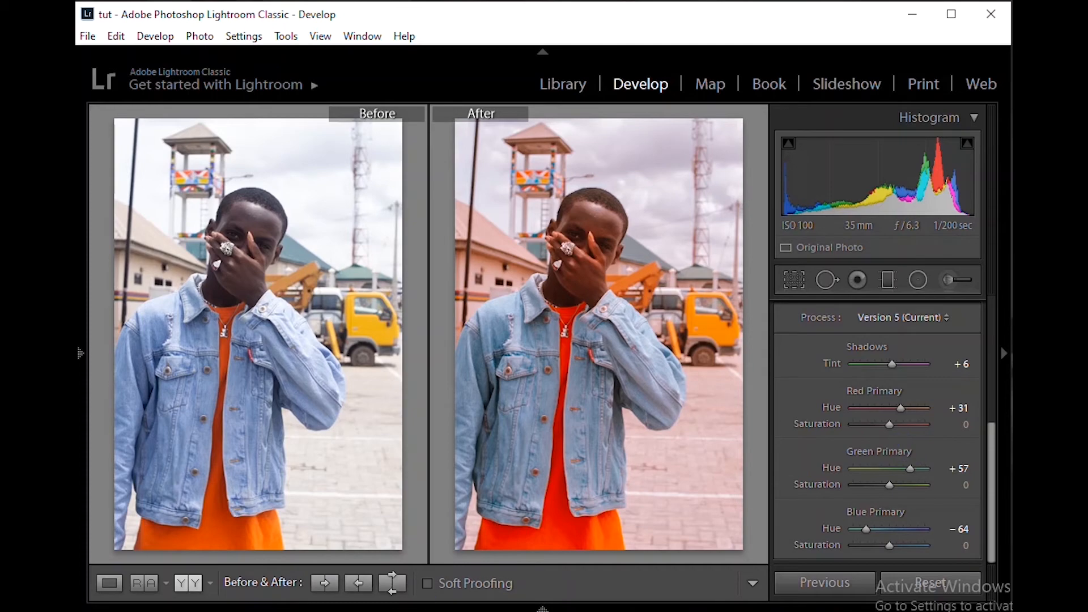
# Switch to Photos, examine the colors of the finished reference image DSC_5368-2.jpg, and return to Lightroom Classic
pyautogui.hotkey('alt', 'Tab')
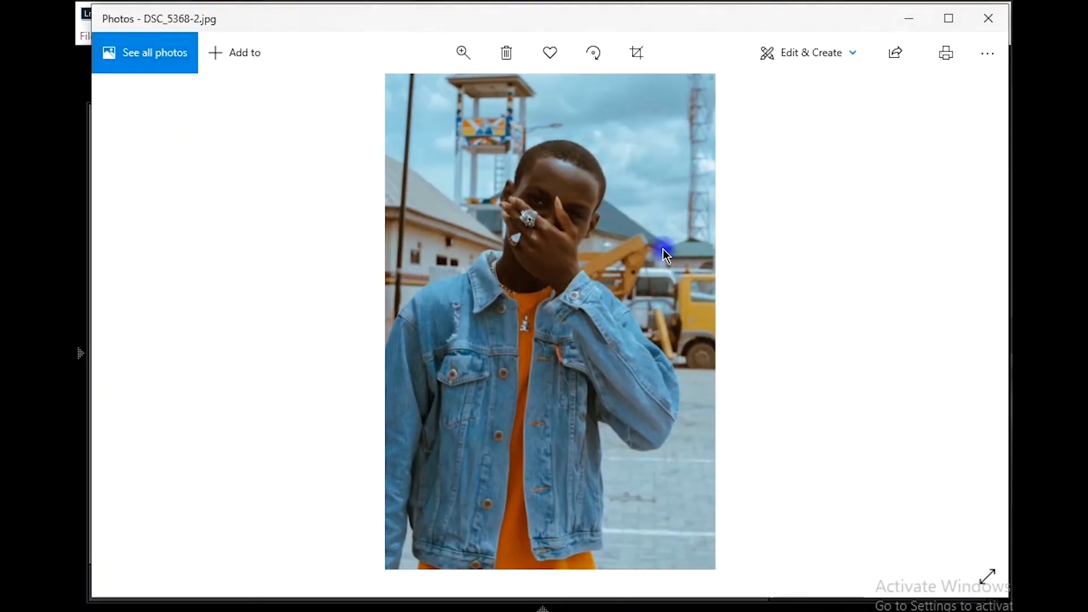
pyautogui.moveTo(691, 17); pyautogui.dragTo(652, 80)
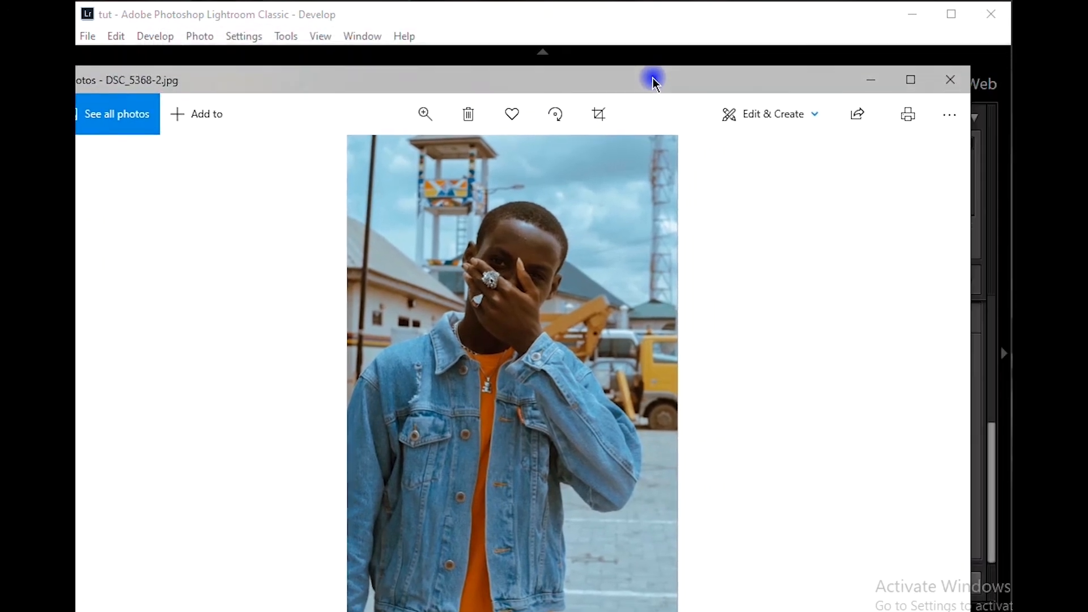
pyautogui.click(902, 79)
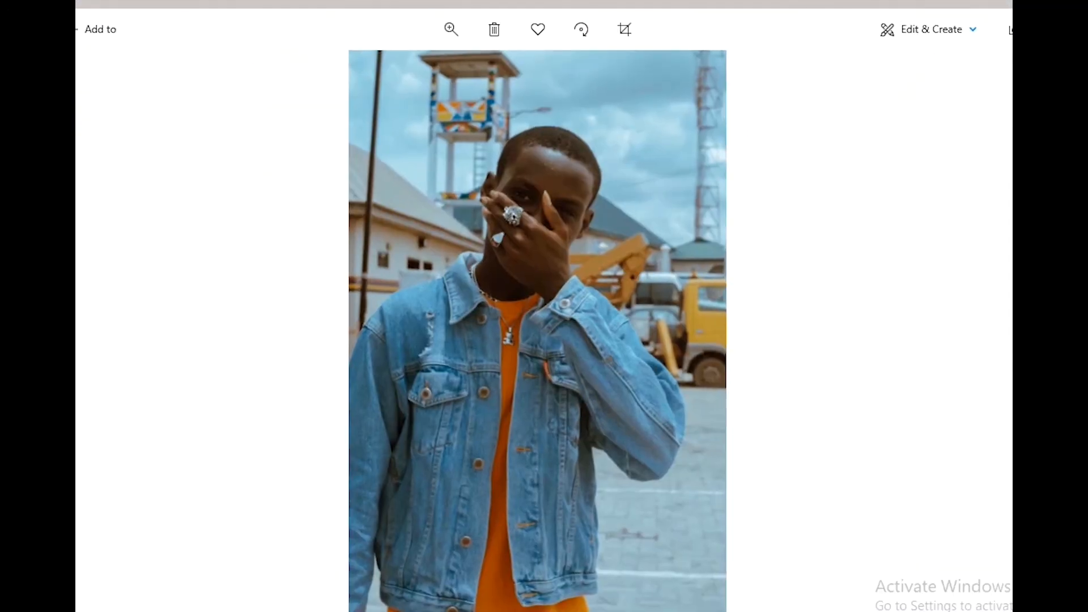
pyautogui.click(1069, 1)
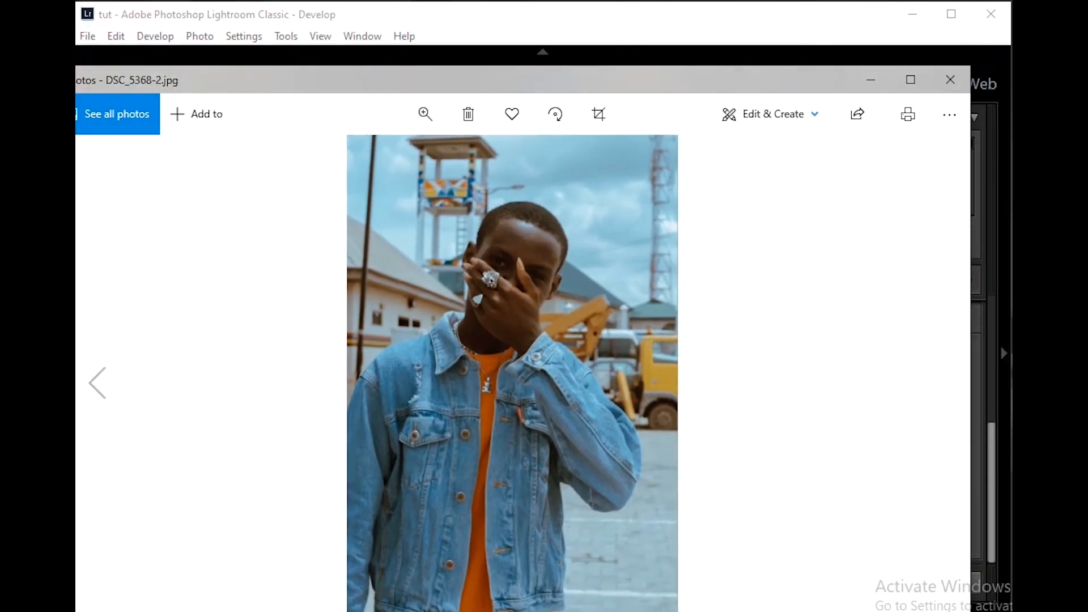
pyautogui.click(871, 80)
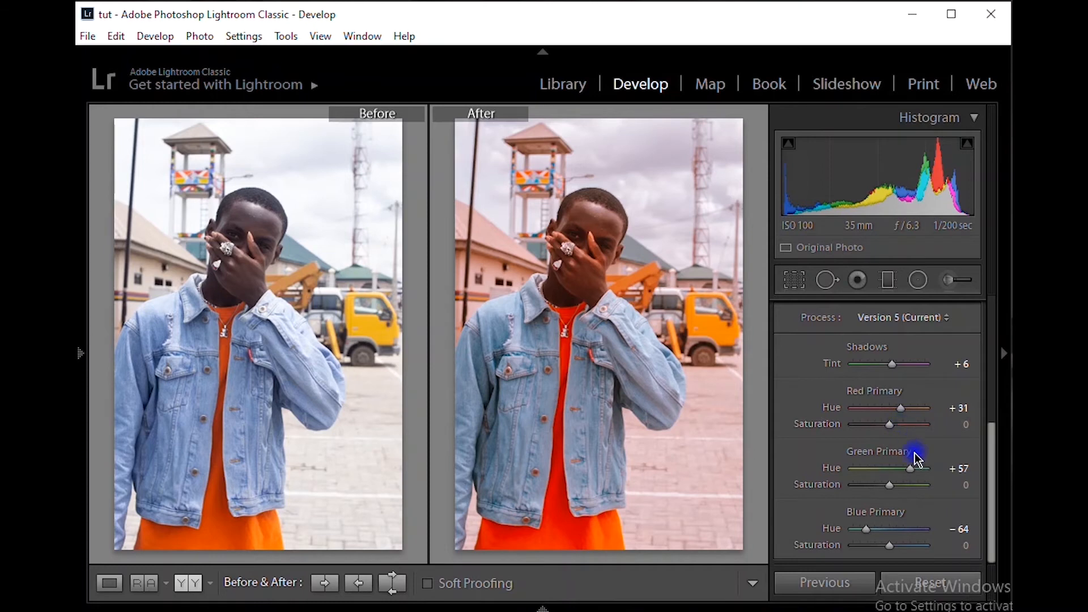
# Split-tone the highlights with a soft cyan, using hue 181 and saturation 16
pyautogui.scroll(1, 919, 445)
pyautogui.click(975, 337)
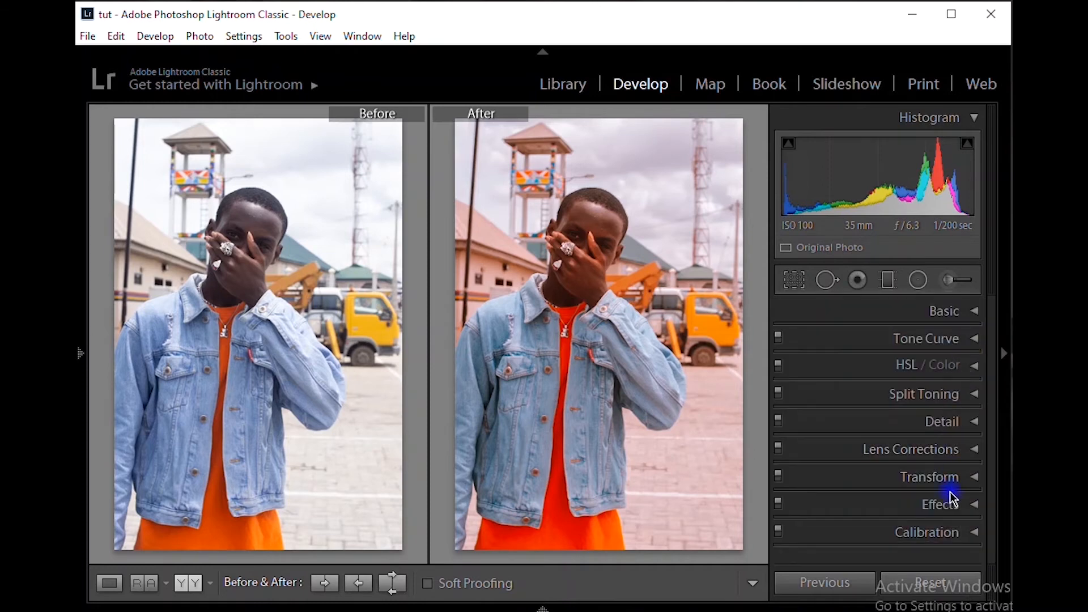
pyautogui.click(967, 395)
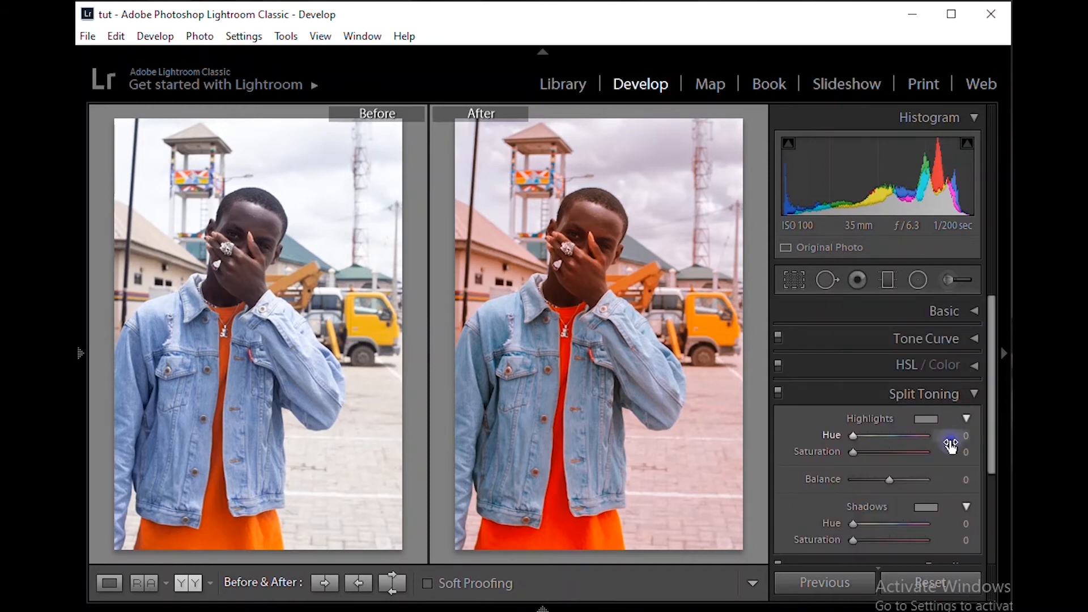
pyautogui.click(932, 419)
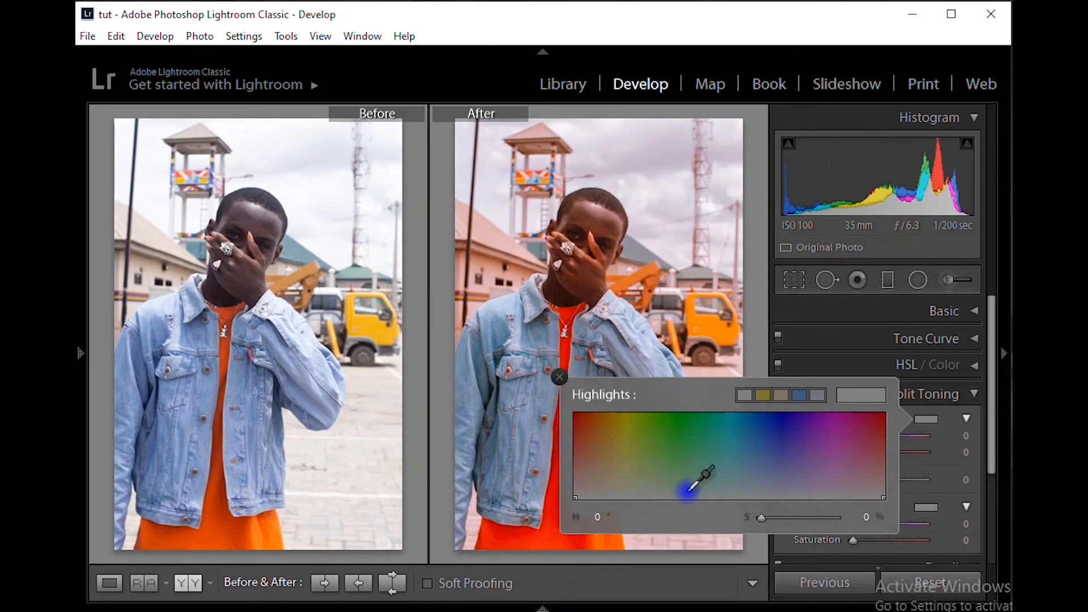
pyautogui.click(730, 485)
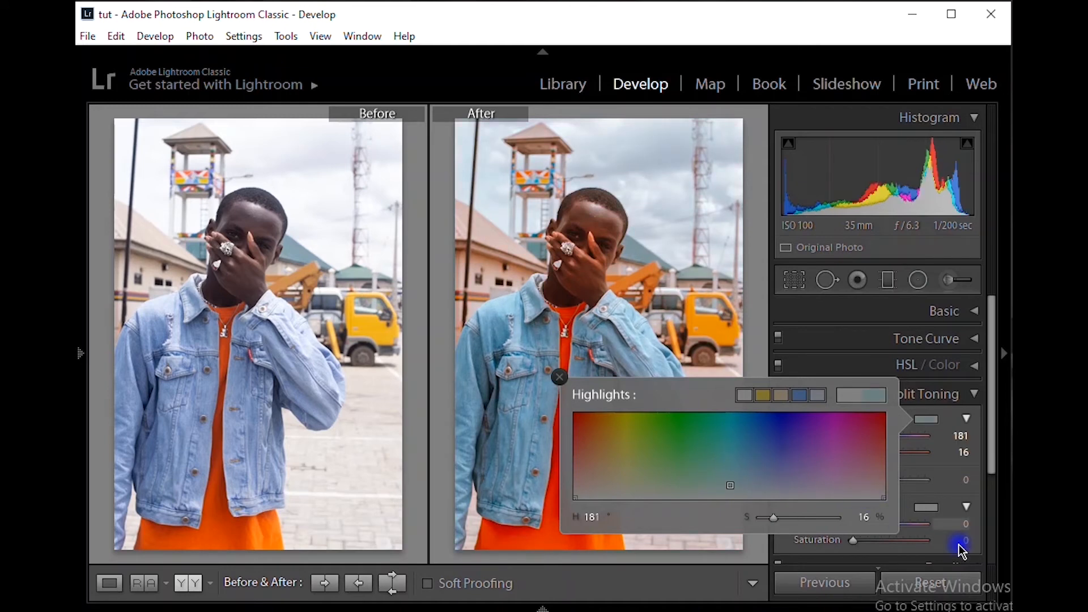
# Split-tone the shadows with a subtle warm orange, using hue 28 and saturation 8
pyautogui.click(932, 507)
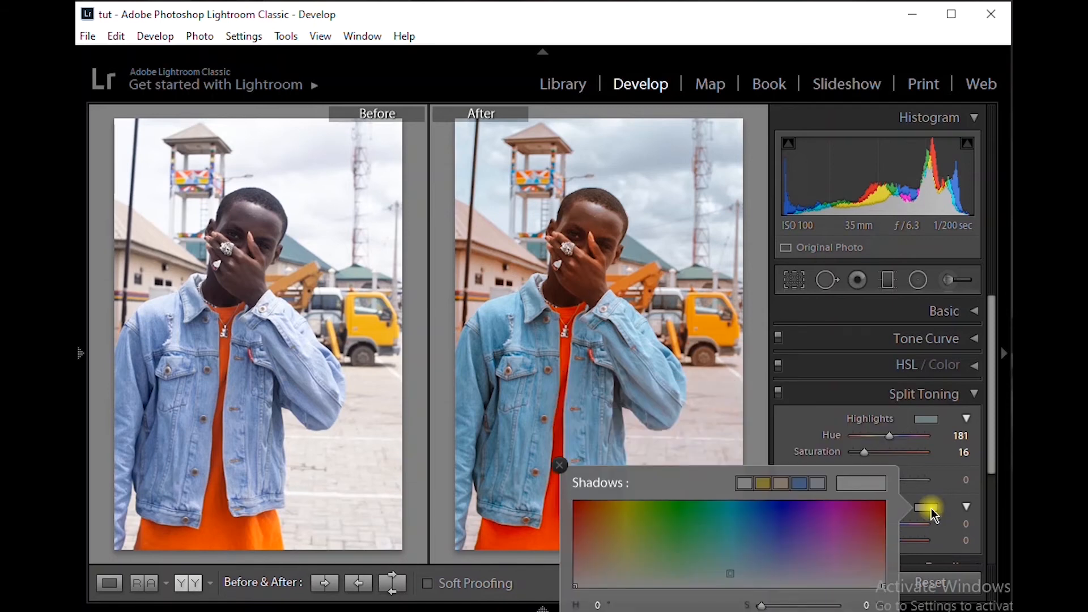
pyautogui.moveTo(602, 511); pyautogui.dragTo(599, 540)
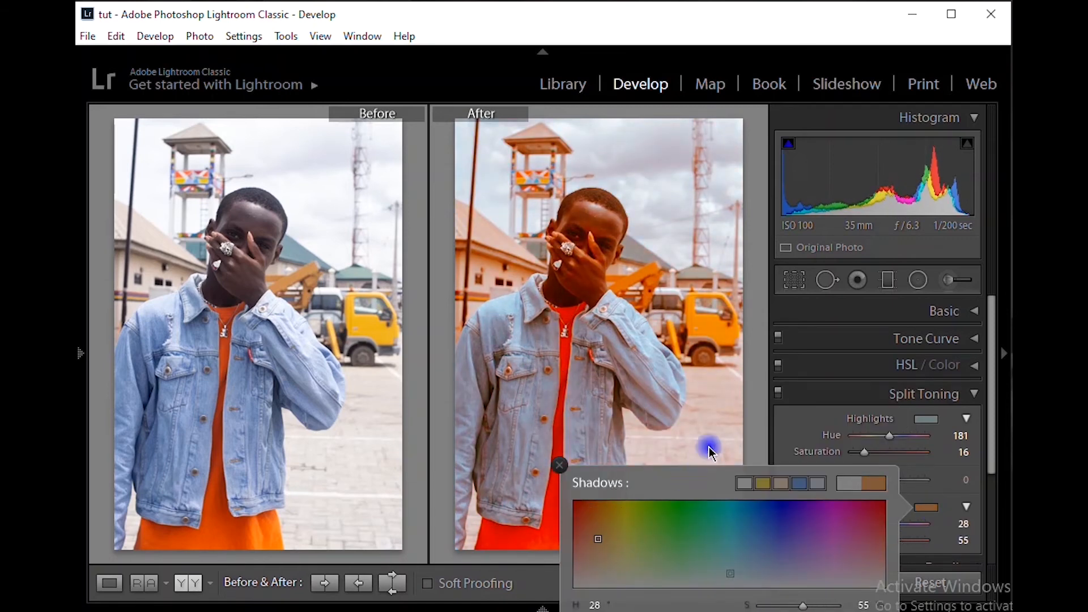
pyautogui.click(796, 433)
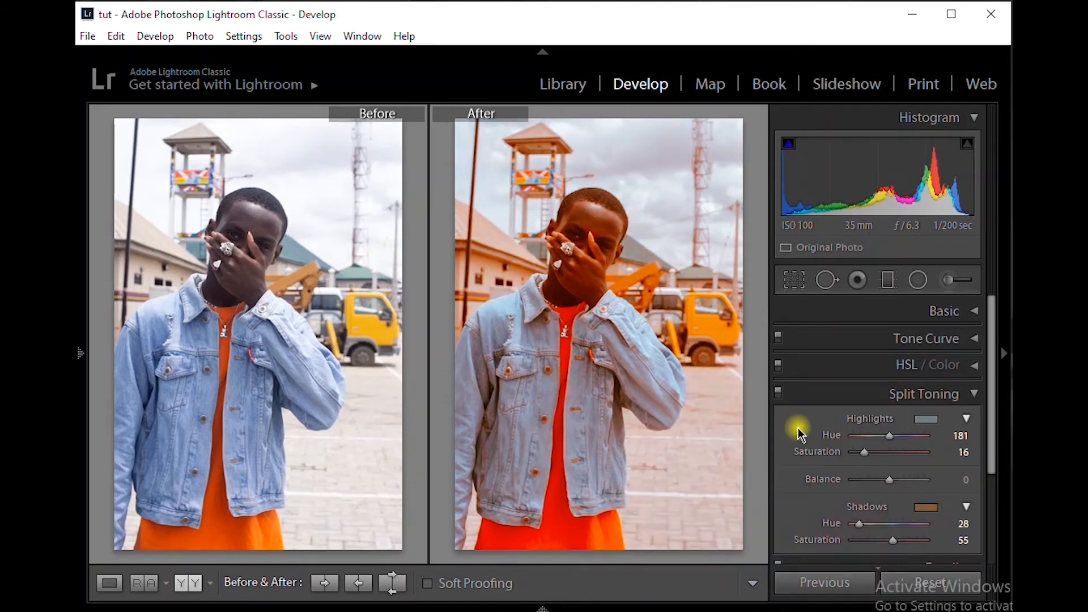
pyautogui.click(859, 542)
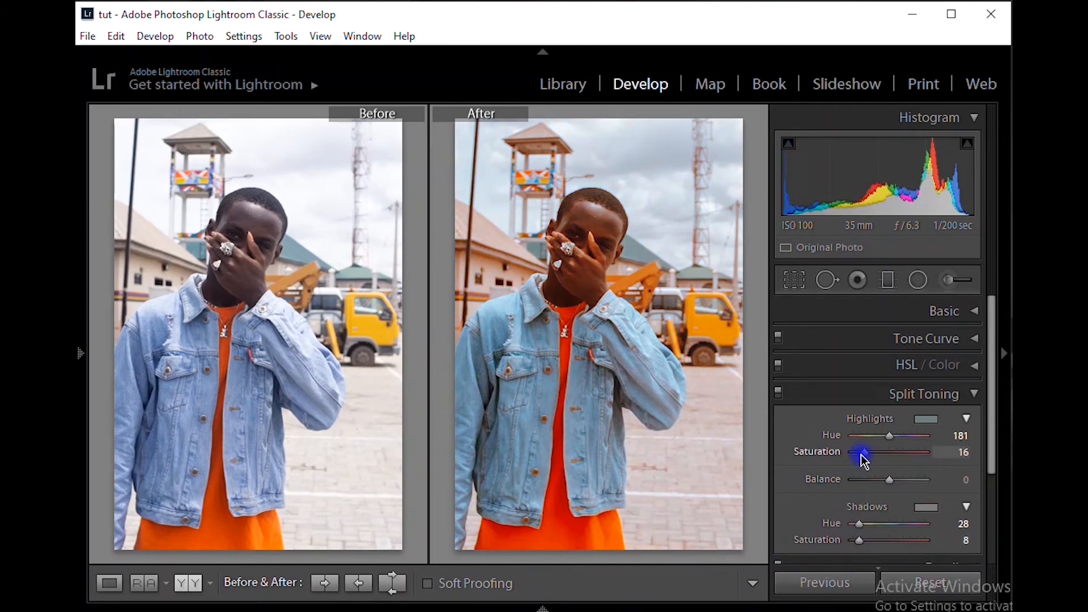
# Set the split-toning highlights saturation to 8 and the balance to -10
pyautogui.moveTo(863, 460); pyautogui.dragTo(860, 461)
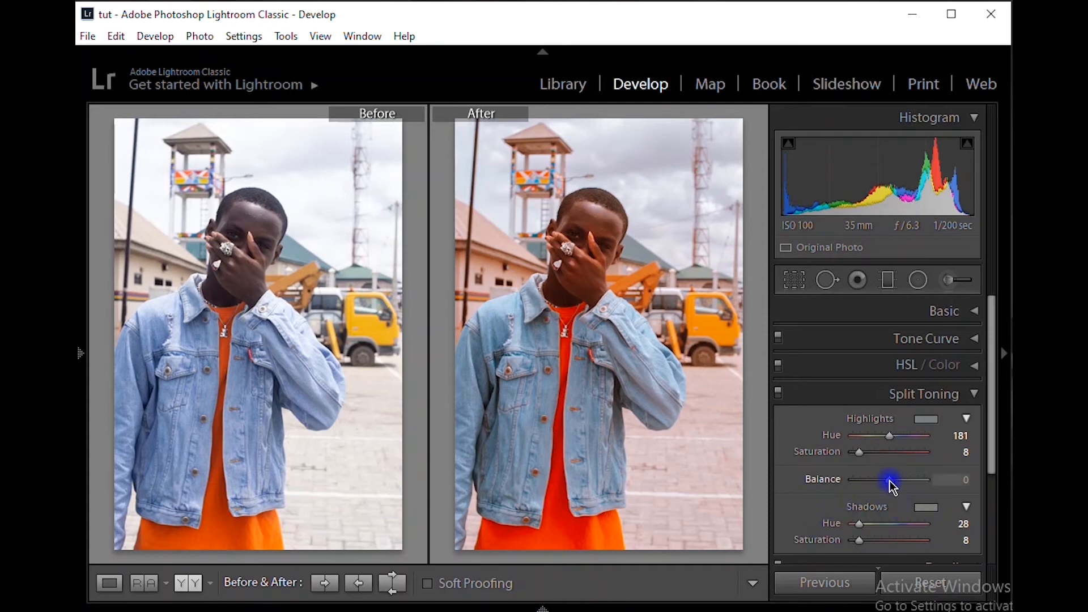
pyautogui.moveTo(890, 481); pyautogui.dragTo(889, 481)
pyautogui.click(972, 397)
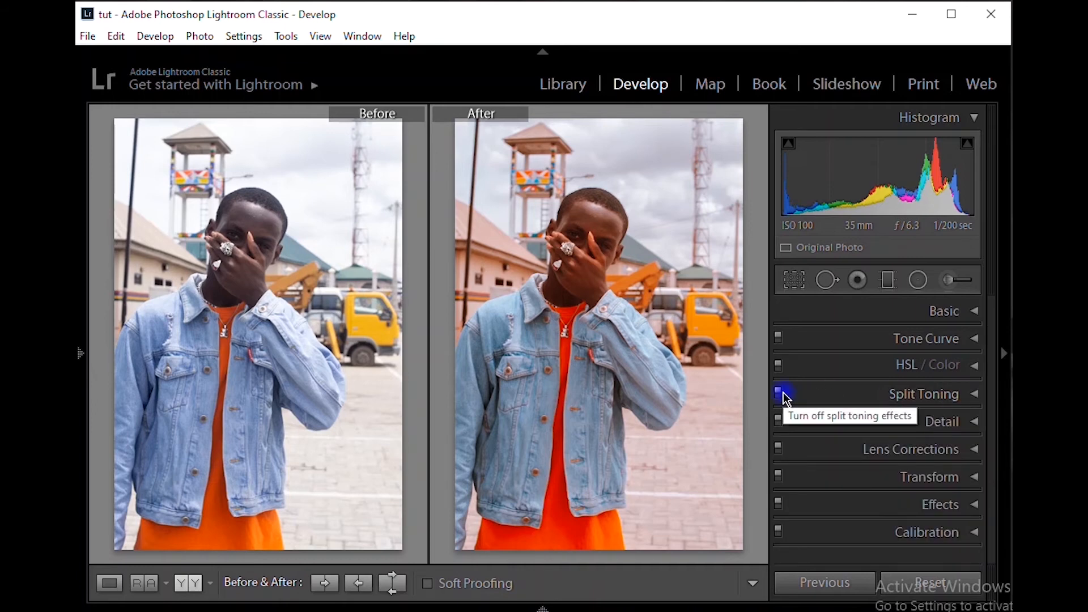
# Compare the photo with and without the Split Toning and Calibration effects
pyautogui.click(782, 395)
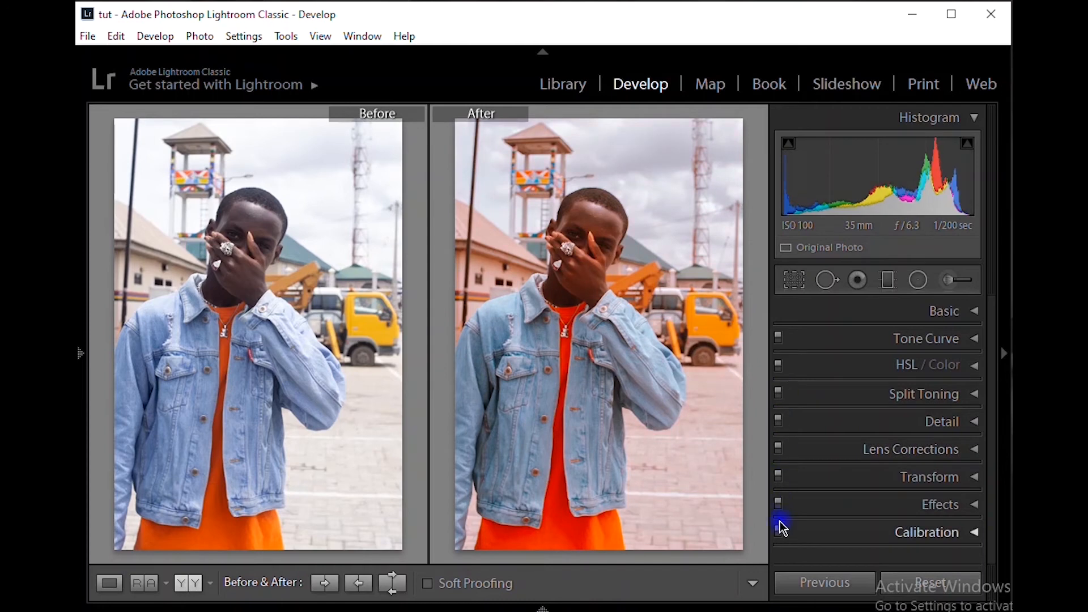
pyautogui.click(781, 529)
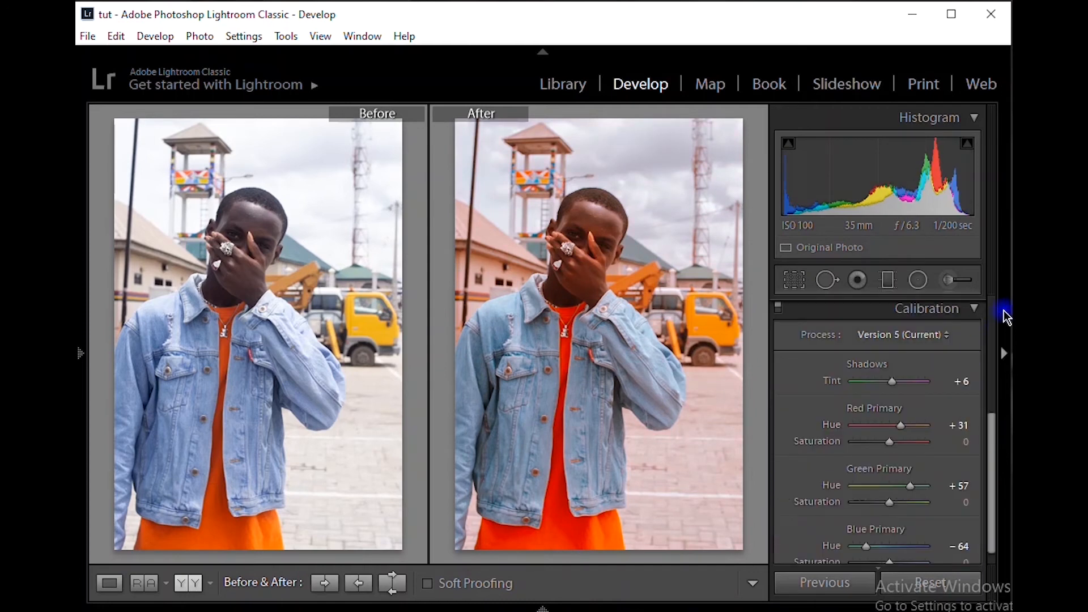
pyautogui.click(975, 308)
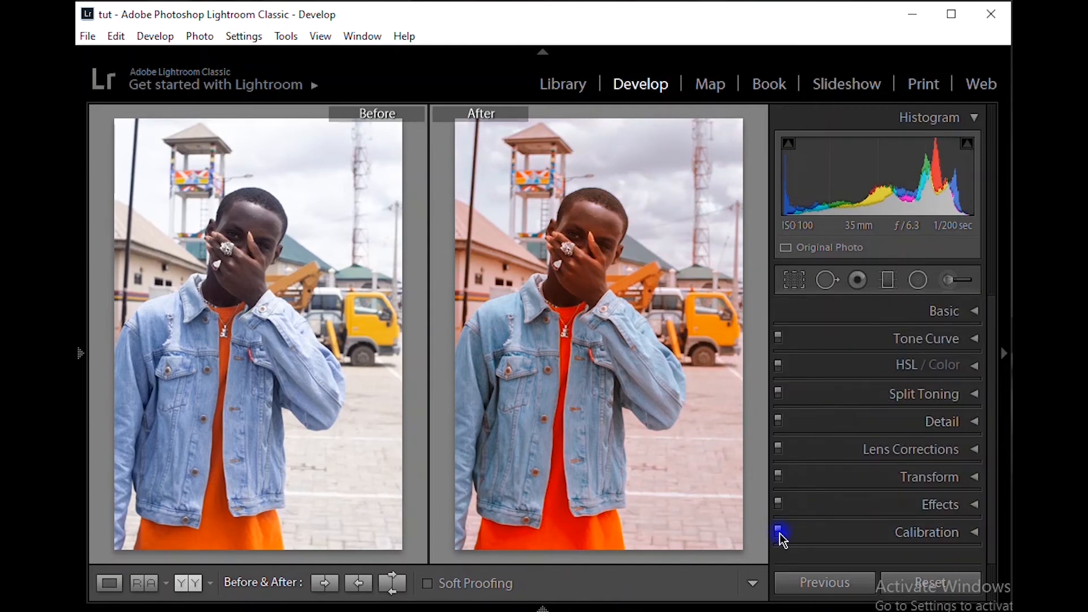
pyautogui.click(779, 532)
# Bring up the HSL adjustments and examine the skin tones of the subject's face up close
pyautogui.click(971, 368)
pyautogui.click(971, 369)
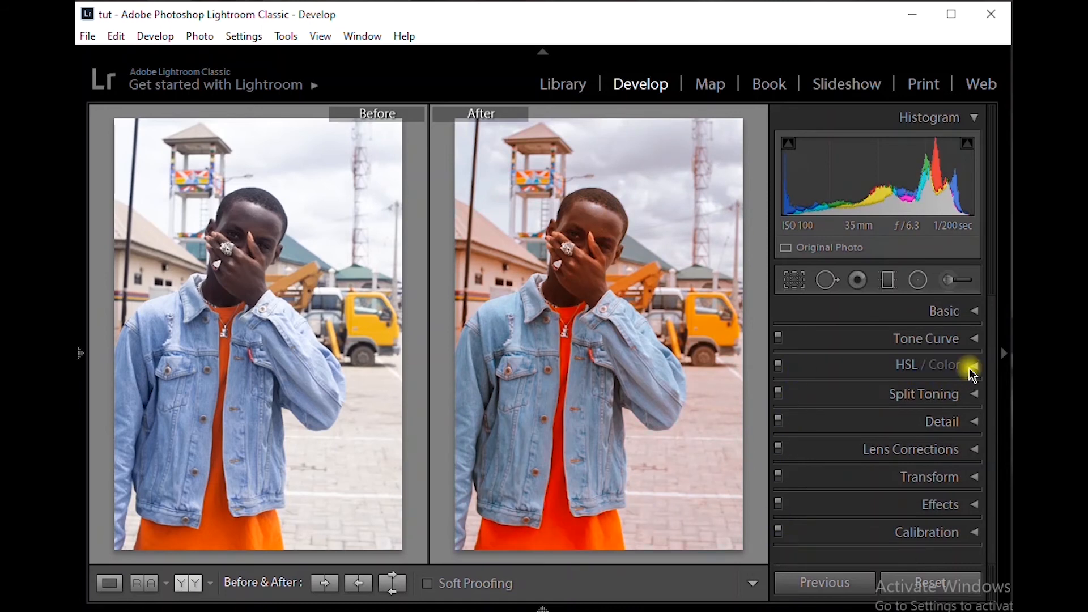
pyautogui.scroll(-1, 915, 407)
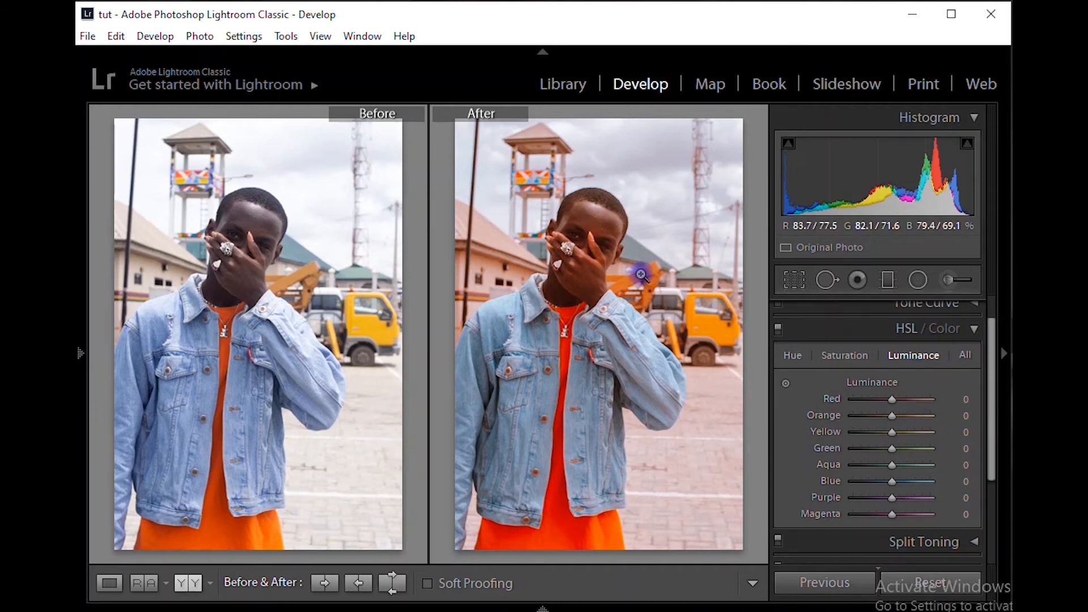
pyautogui.click(576, 231)
pyautogui.moveTo(634, 272); pyautogui.dragTo(587, 415)
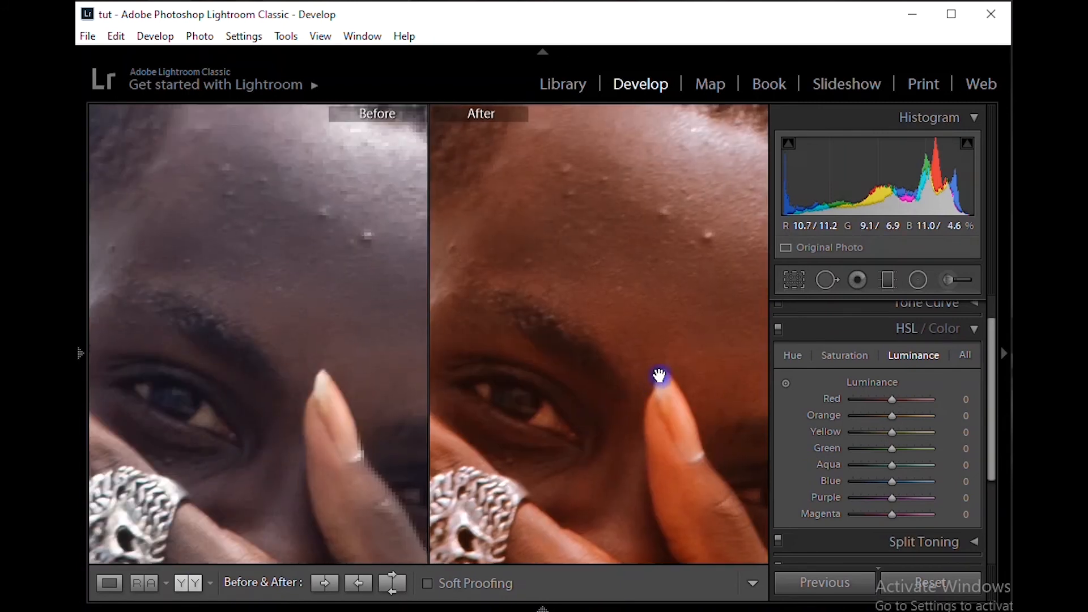
pyautogui.click(661, 377)
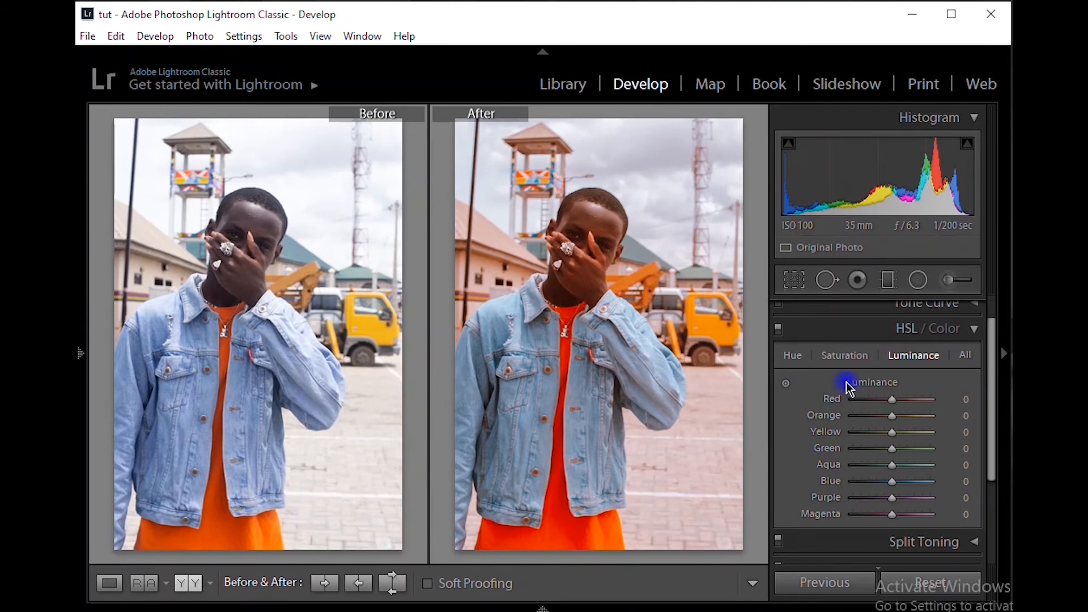
# Review the HSL Hue, Saturation and Luminance adjustments available for each color
pyautogui.click(793, 357)
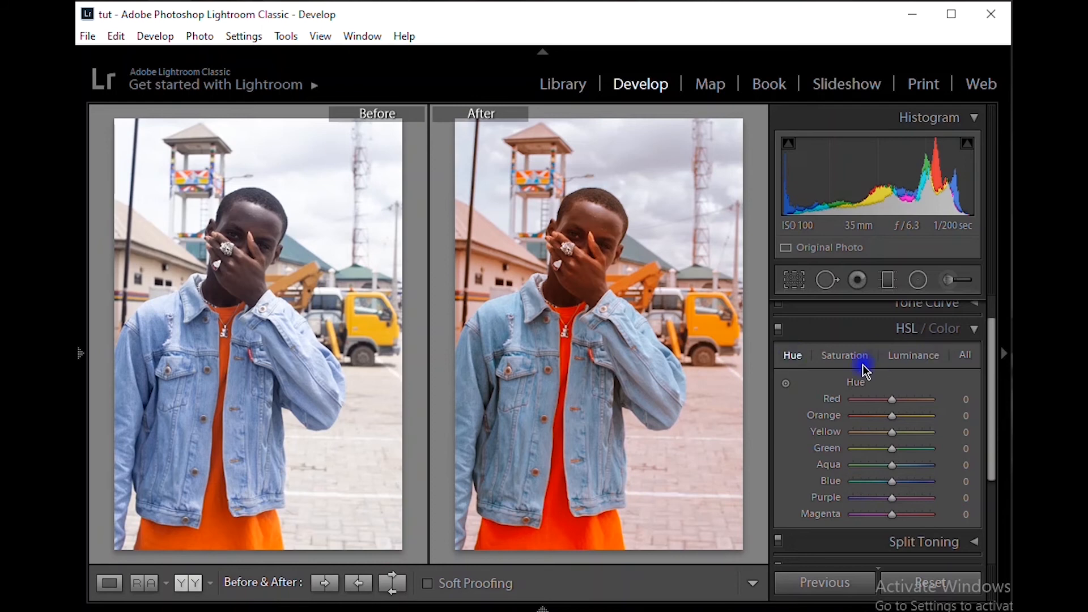
pyautogui.click(859, 359)
pyautogui.click(800, 359)
pyautogui.click(844, 363)
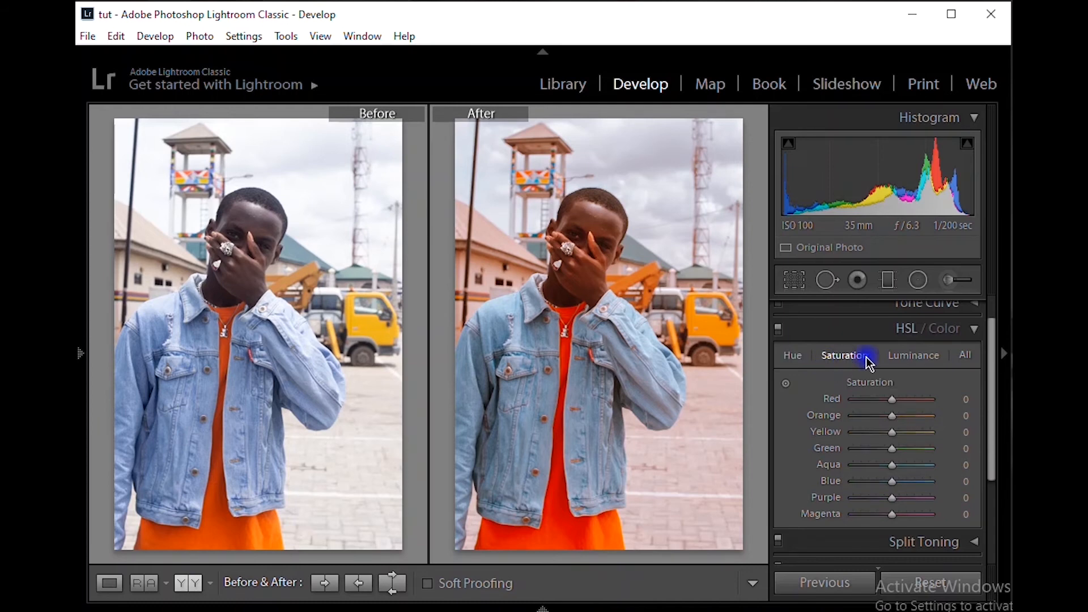
pyautogui.click(897, 363)
pyautogui.click(899, 366)
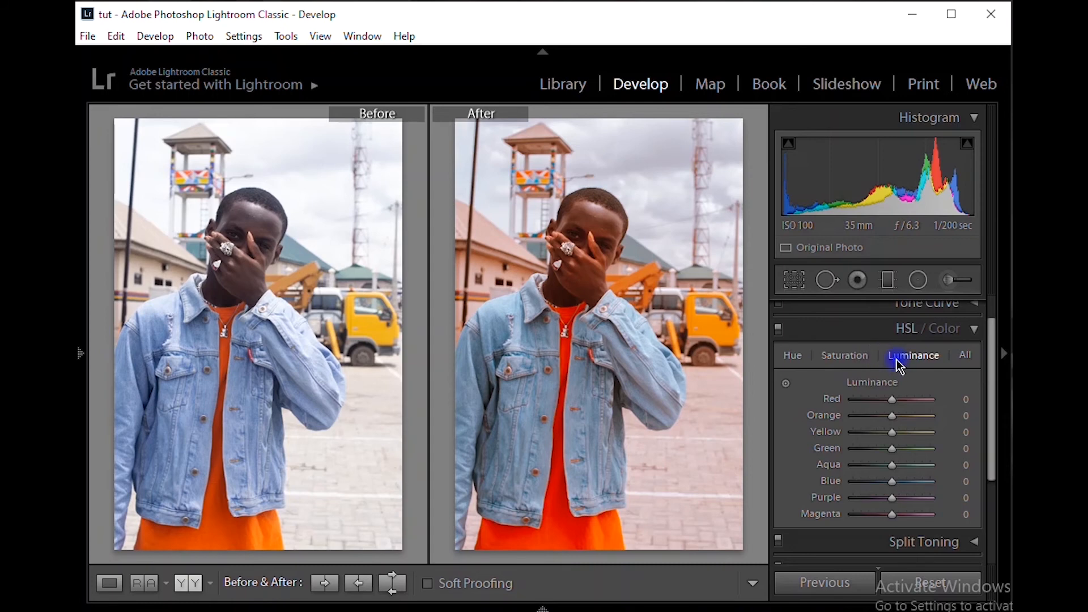
# Set the HSL hue of Red to +24 and of Orange to +10
pyautogui.click(805, 359)
pyautogui.click(795, 358)
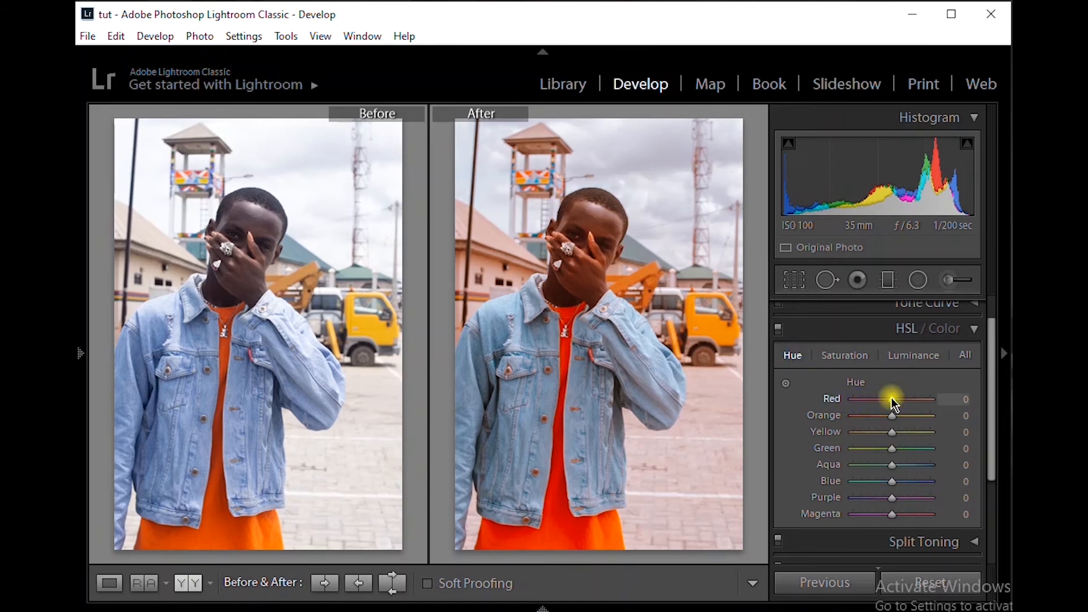
pyautogui.moveTo(893, 400); pyautogui.dragTo(902, 399)
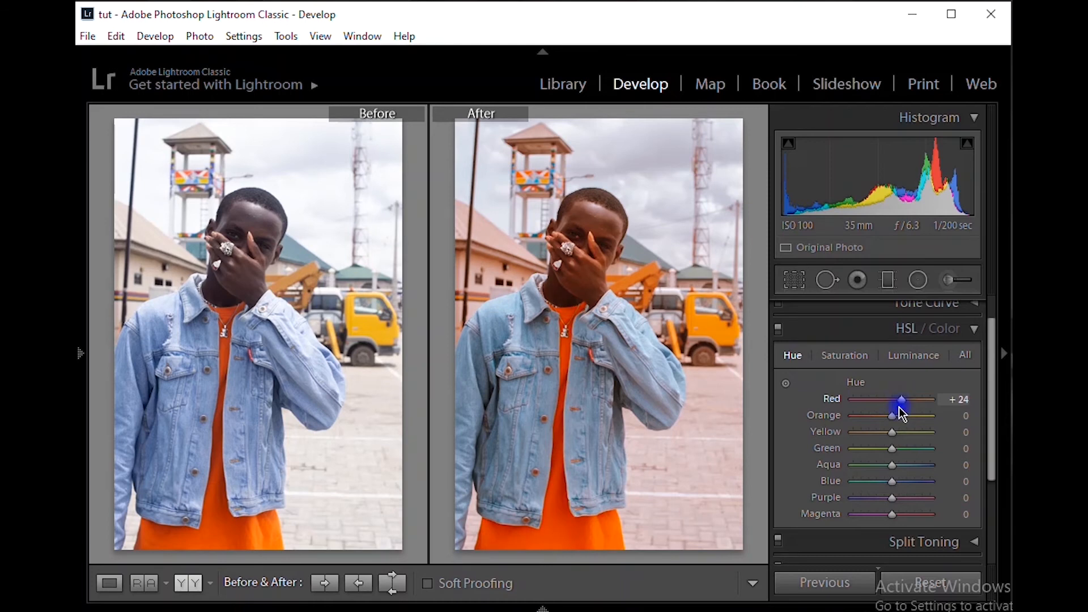
pyautogui.moveTo(893, 420); pyautogui.dragTo(895, 421)
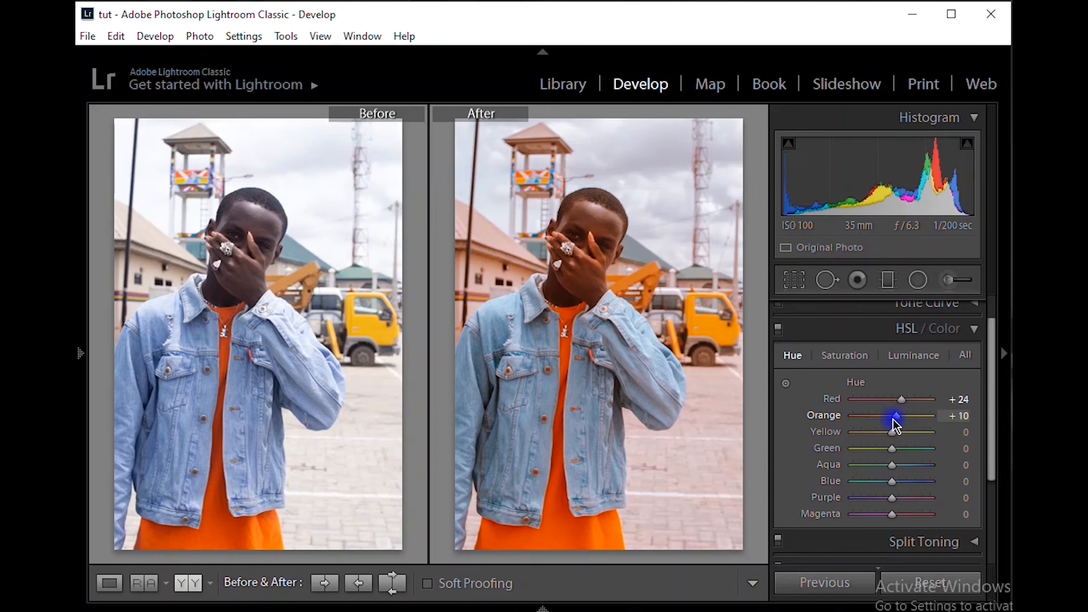
pyautogui.moveTo(894, 425); pyautogui.dragTo(895, 426)
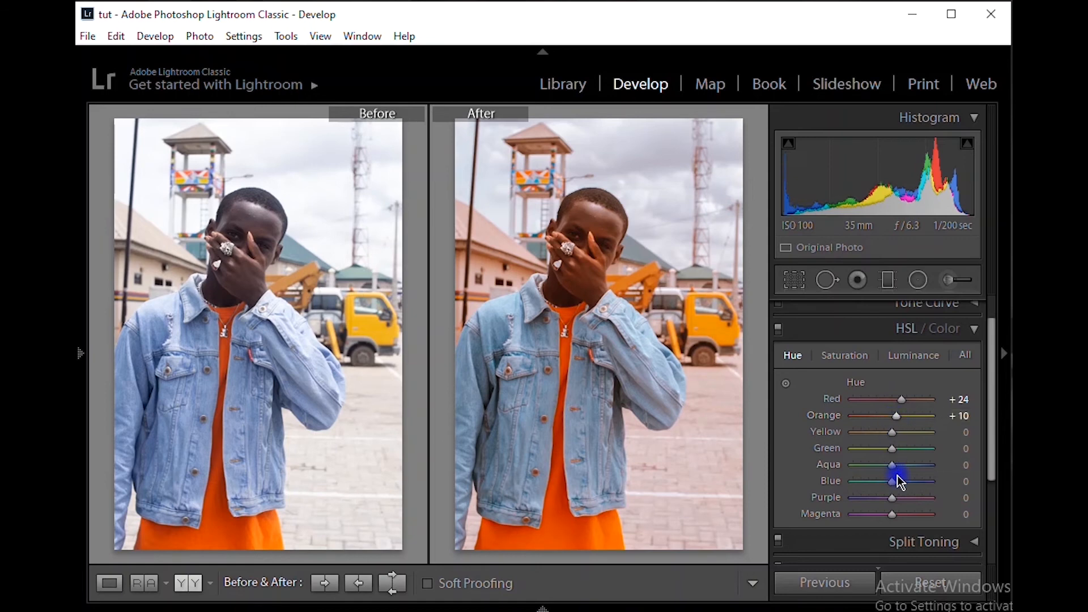
# Try an Aqua hue of -100 and examine the color of the denim jacket up close
pyautogui.click(899, 467)
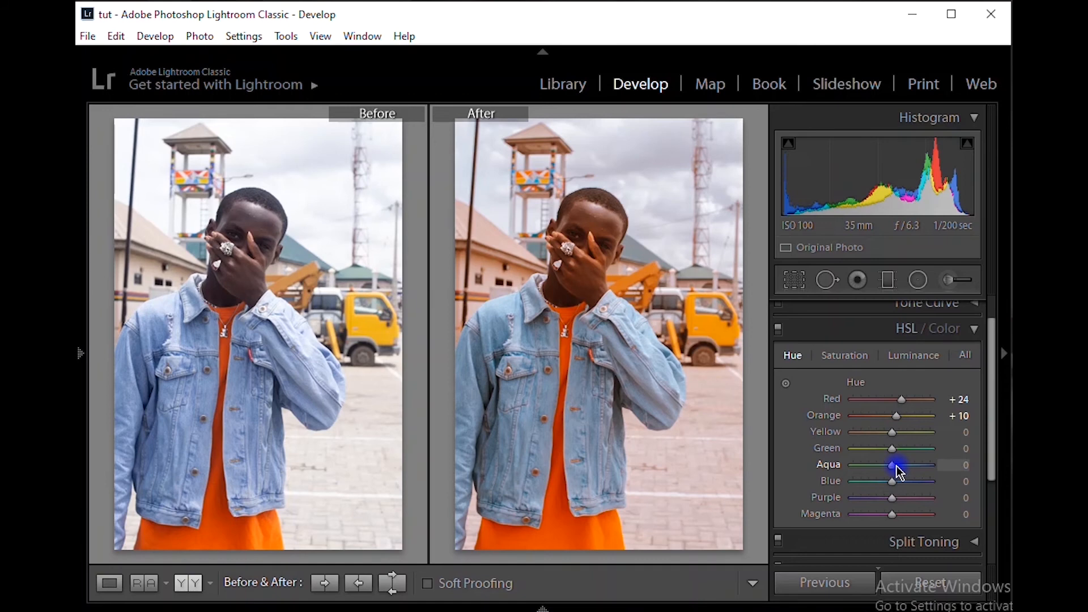
pyautogui.click(894, 466)
pyautogui.moveTo(895, 466); pyautogui.dragTo(848, 466)
pyautogui.click(611, 391)
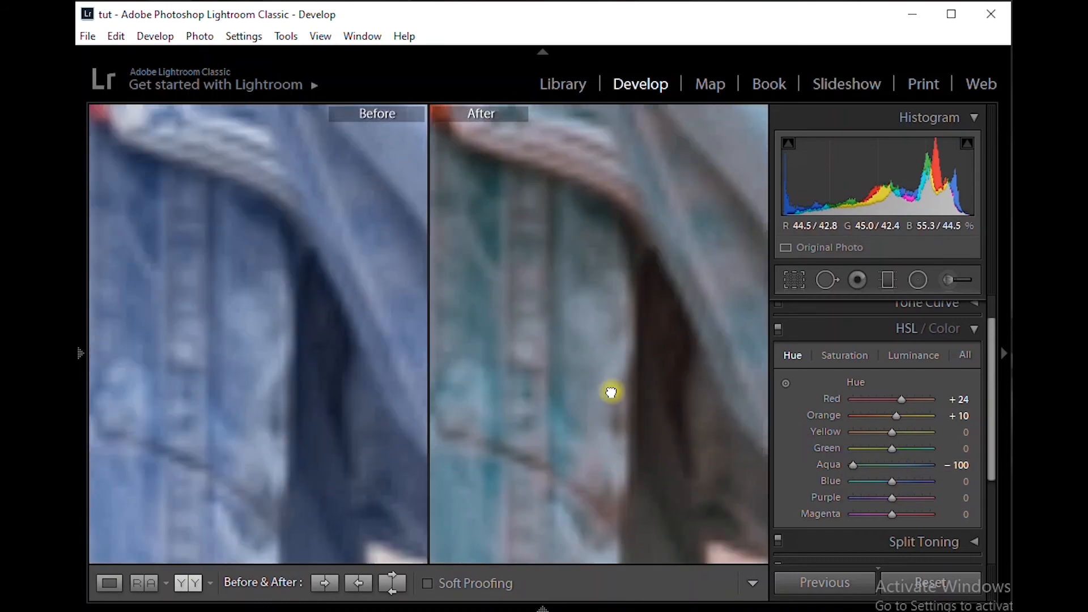
pyautogui.click(611, 391)
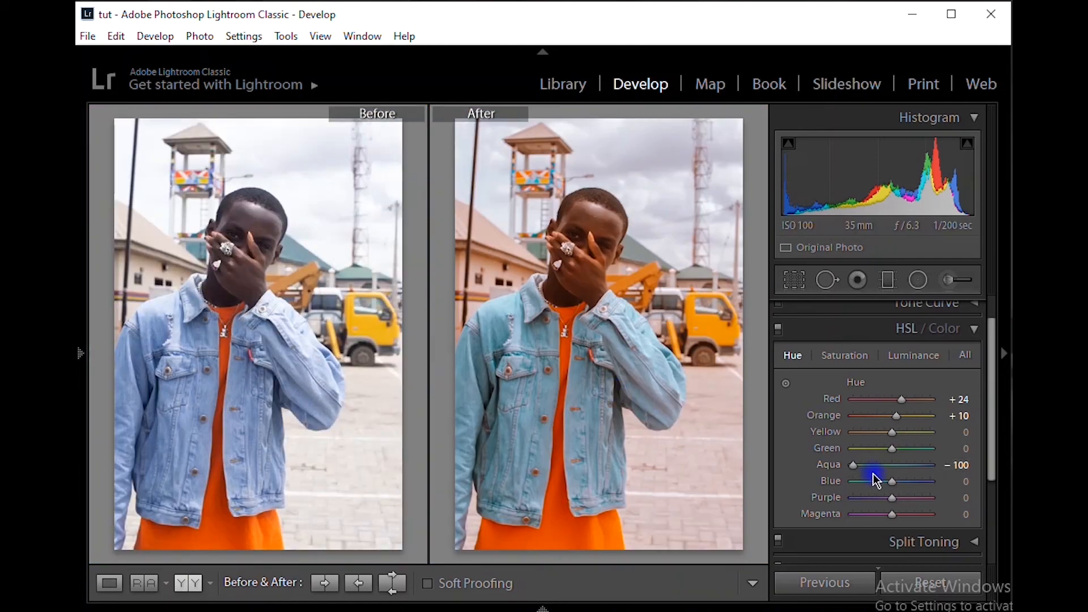
# Set the Aqua hue to +15, and try a Blue hue of +69 before resetting Blue to 0
pyautogui.click(901, 465)
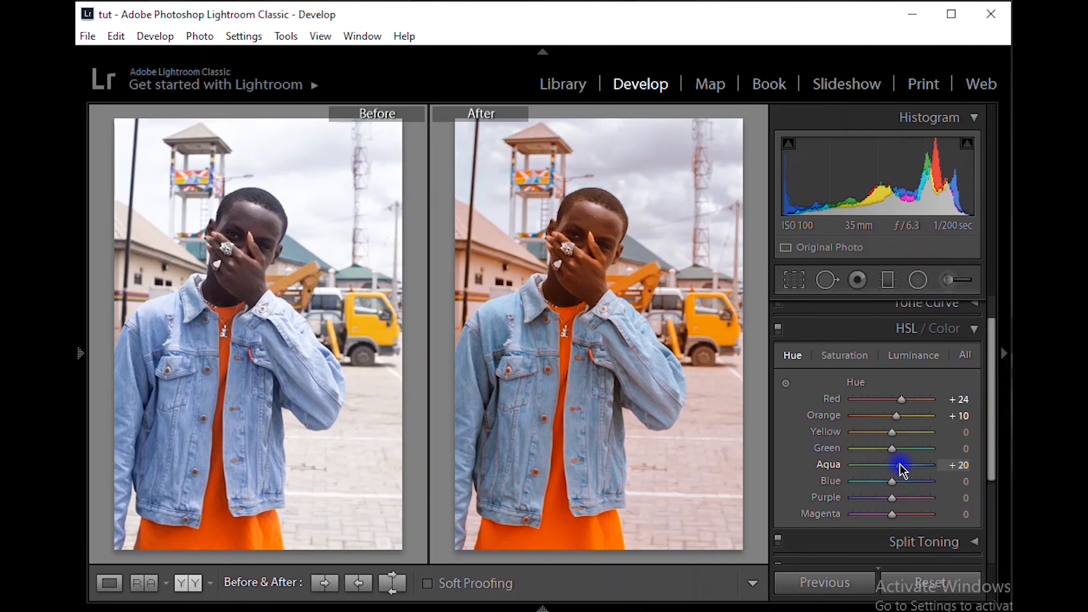
pyautogui.moveTo(901, 465); pyautogui.dragTo(916, 483)
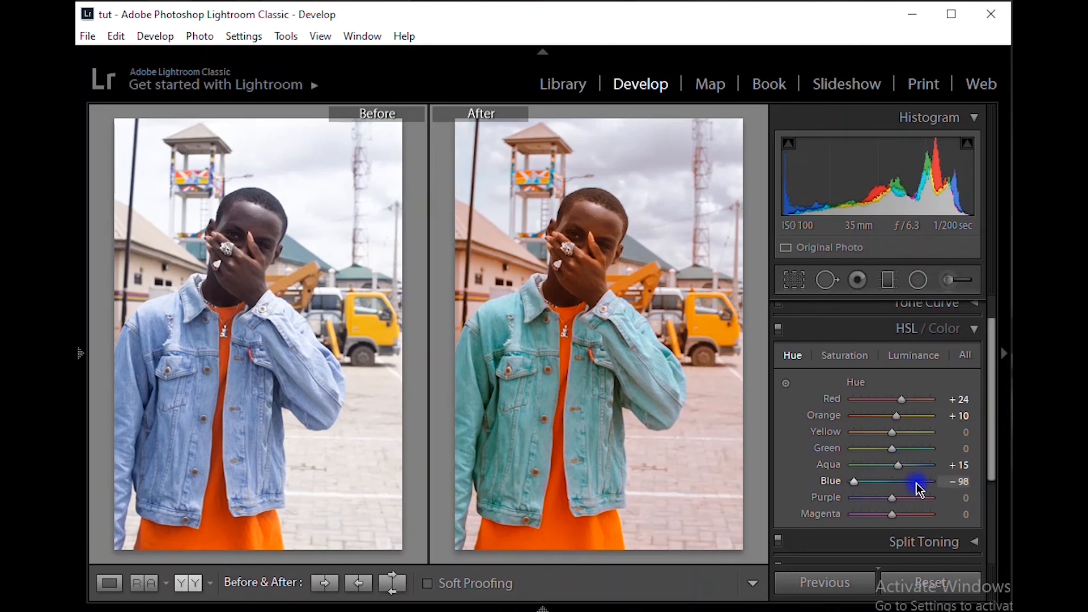
pyautogui.doubleClick(833, 483)
pyautogui.moveTo(886, 483); pyautogui.dragTo(895, 482)
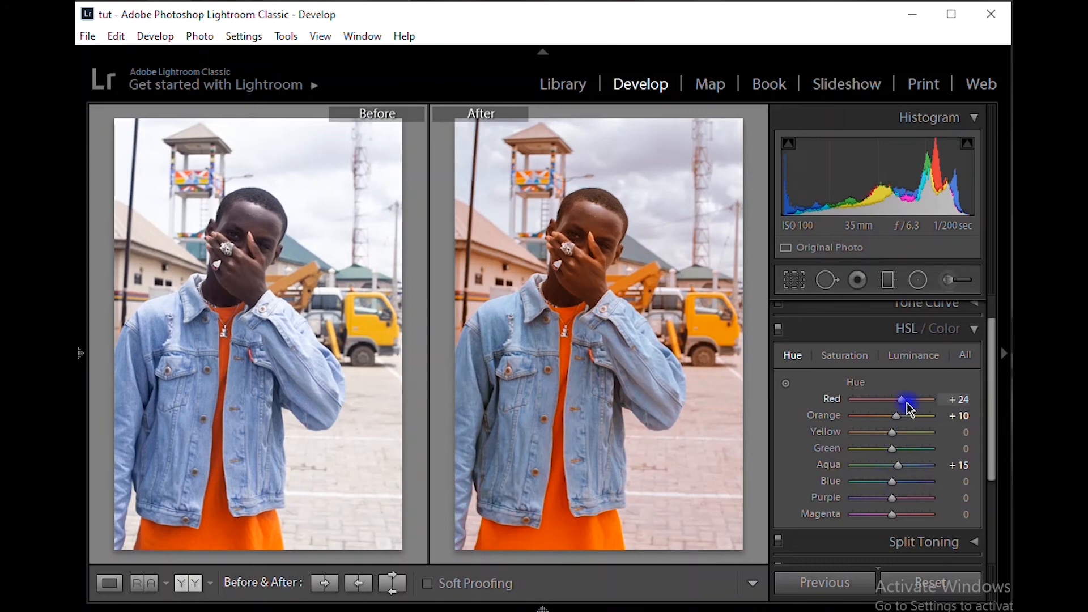
# Raise the Orange hue to +18 to refine the skin tones
pyautogui.moveTo(904, 399)
pyautogui.mouseDown()
pyautogui.moveTo(848, 400)
pyautogui.moveTo(952, 411)
pyautogui.moveTo(904, 405)
pyautogui.mouseUp()
pyautogui.moveTo(903, 406)
pyautogui.mouseDown()
pyautogui.moveTo(899, 418)
pyautogui.moveTo(856, 424)
pyautogui.moveTo(898, 418)
pyautogui.mouseUp()
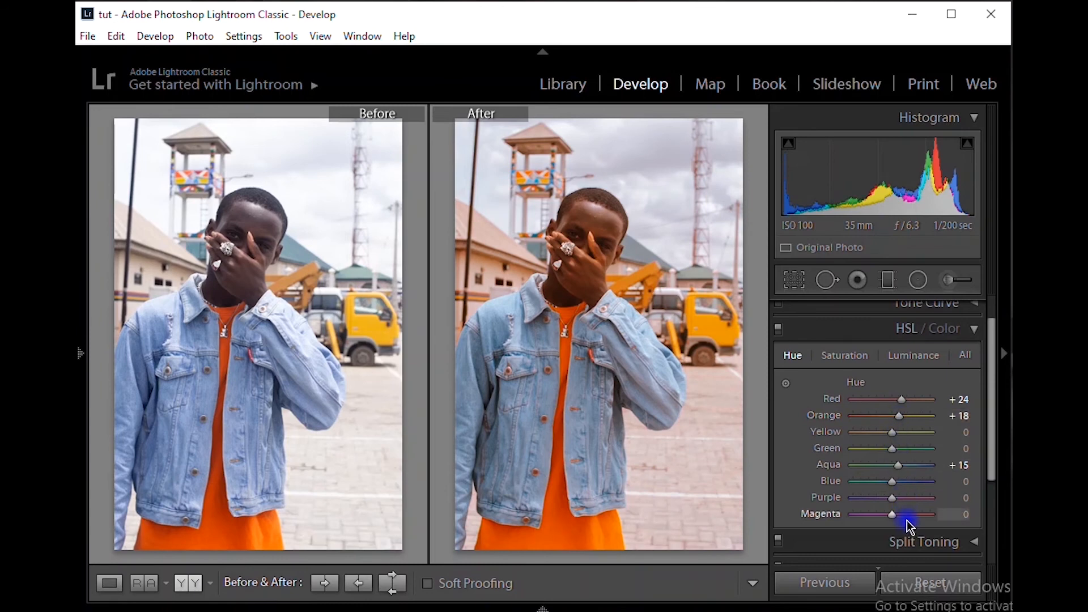
# Try Purple and Magenta hues of -100, and reset both colors to 0
pyautogui.moveTo(904, 520); pyautogui.dragTo(851, 498)
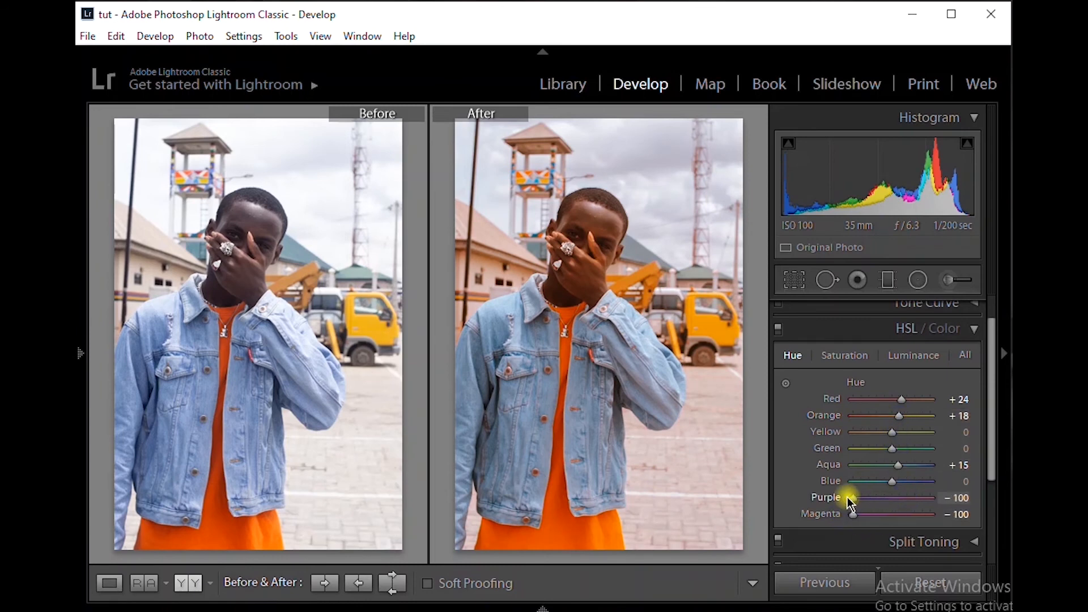
pyautogui.doubleClick(821, 499)
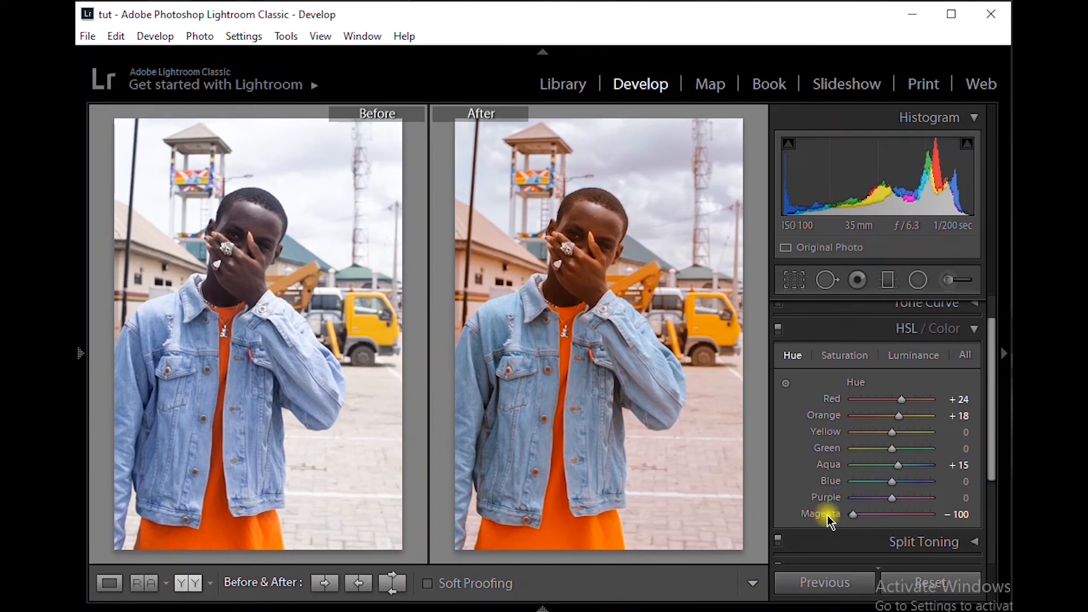
pyautogui.doubleClick(827, 515)
# Set the HSL luminance of Red and Orange to -5 each, Aqua to -80 and Blue to -40
pyautogui.click(854, 359)
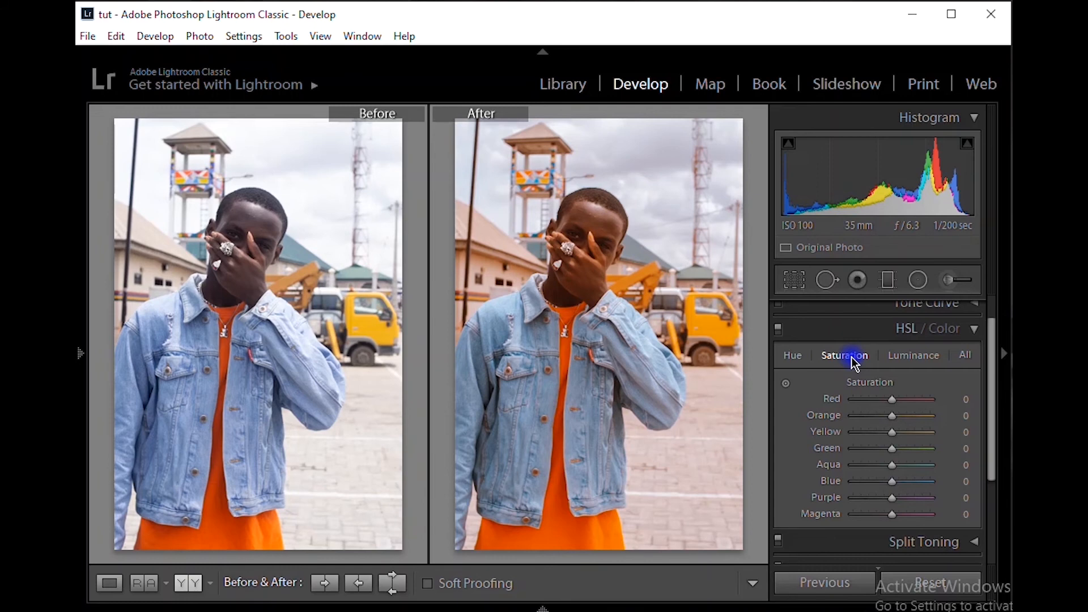
pyautogui.click(910, 358)
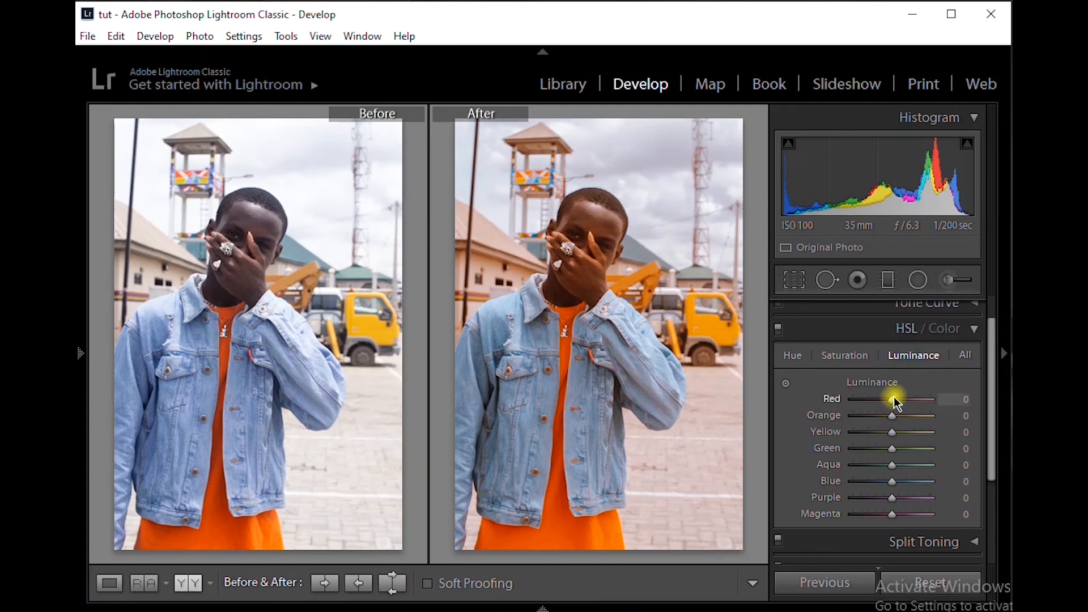
pyautogui.moveTo(894, 399); pyautogui.dragTo(893, 399)
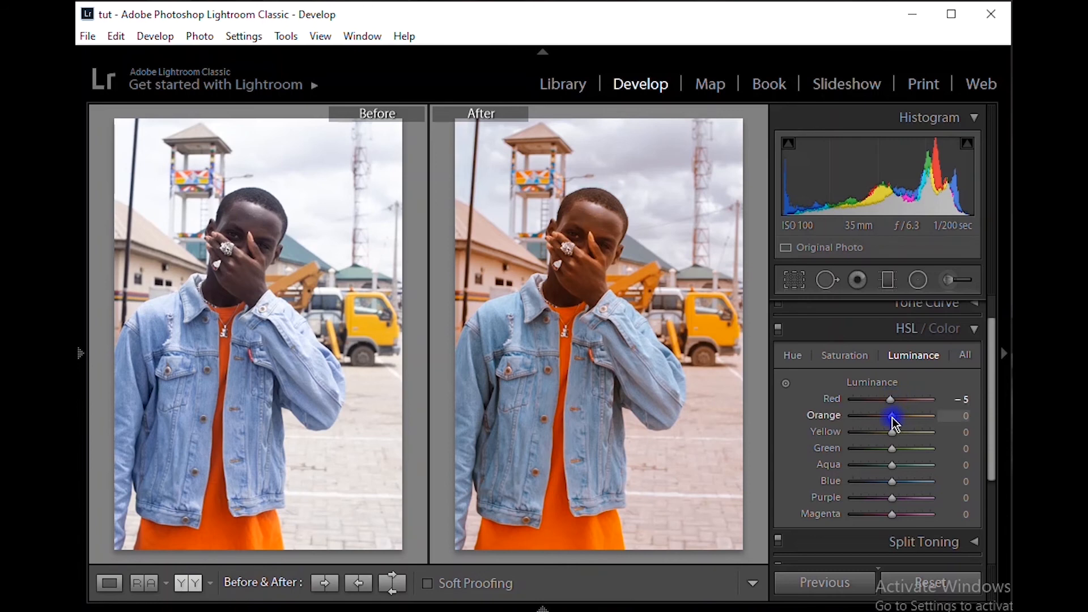
pyautogui.click(893, 418)
pyautogui.moveTo(893, 417); pyautogui.dragTo(890, 418)
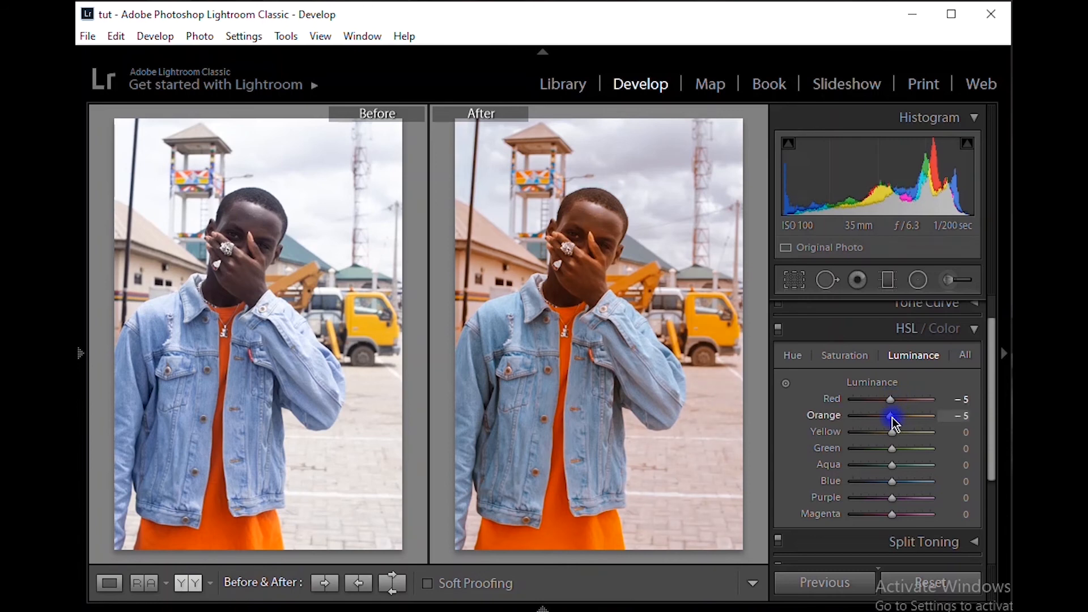
pyautogui.click(890, 465)
pyautogui.moveTo(891, 469)
pyautogui.mouseDown()
pyautogui.moveTo(829, 470)
pyautogui.moveTo(877, 482)
pyautogui.mouseUp()
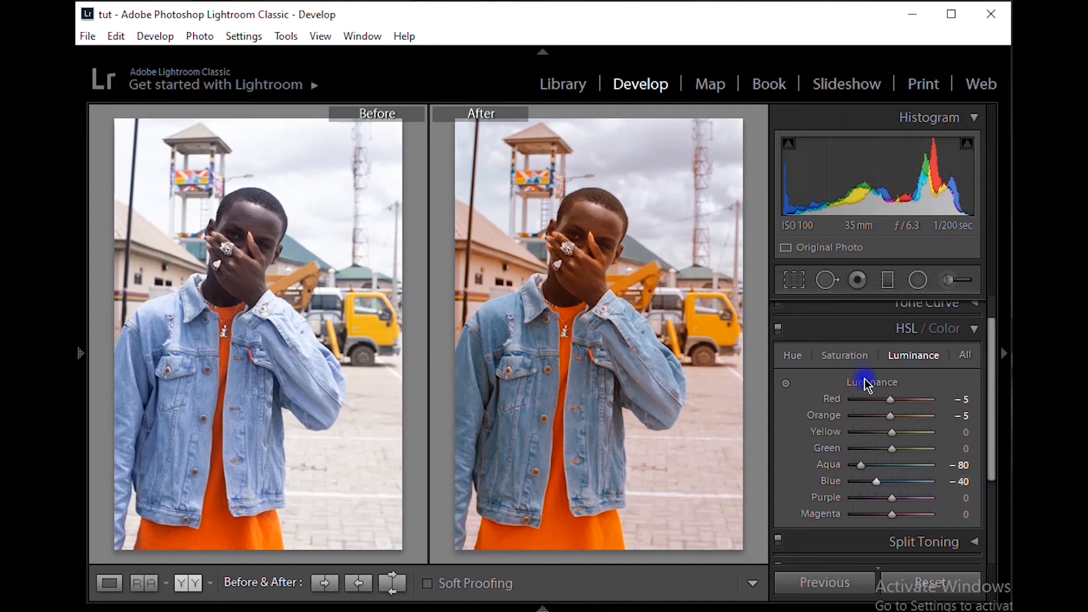
# Set the HSL saturation of Red and Orange to -5 each and Aqua to -10, and raise the Blue saturation
pyautogui.click(862, 357)
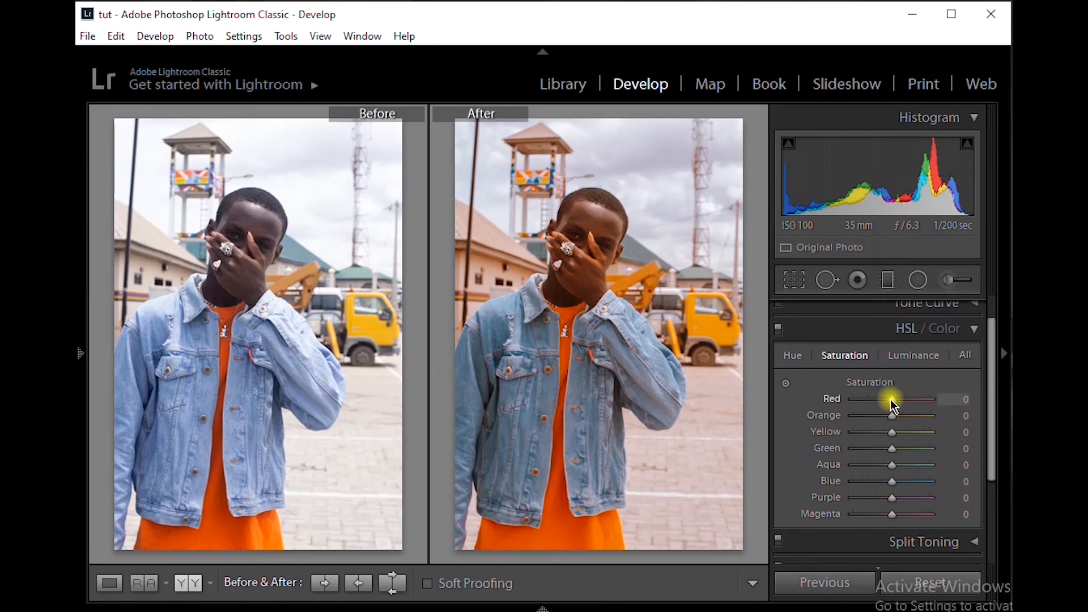
pyautogui.press('Down')
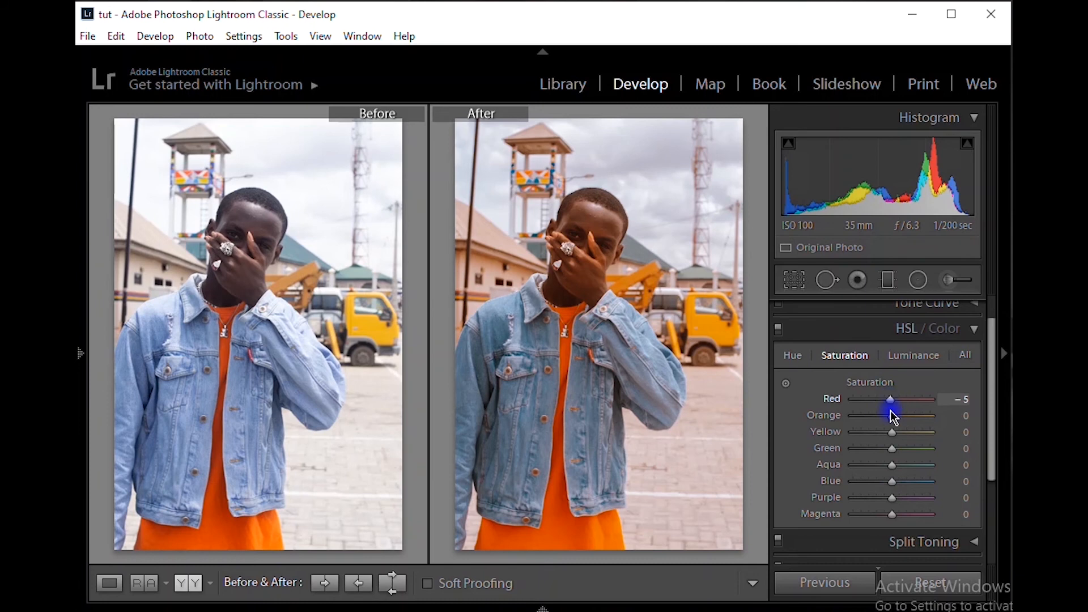
pyautogui.press('Down')
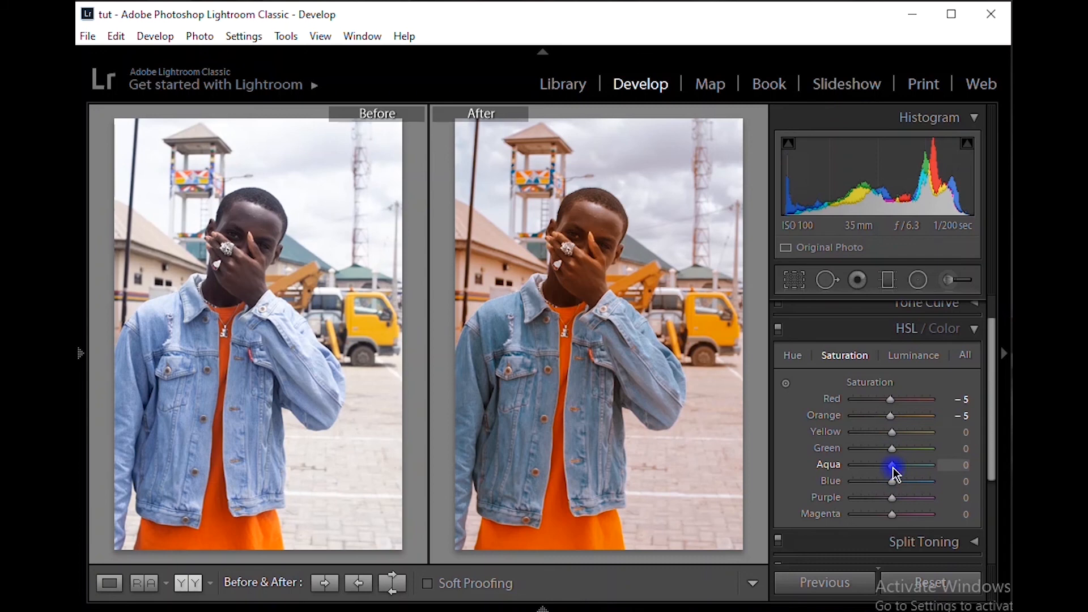
pyautogui.press('Down')
pyautogui.press('Down')
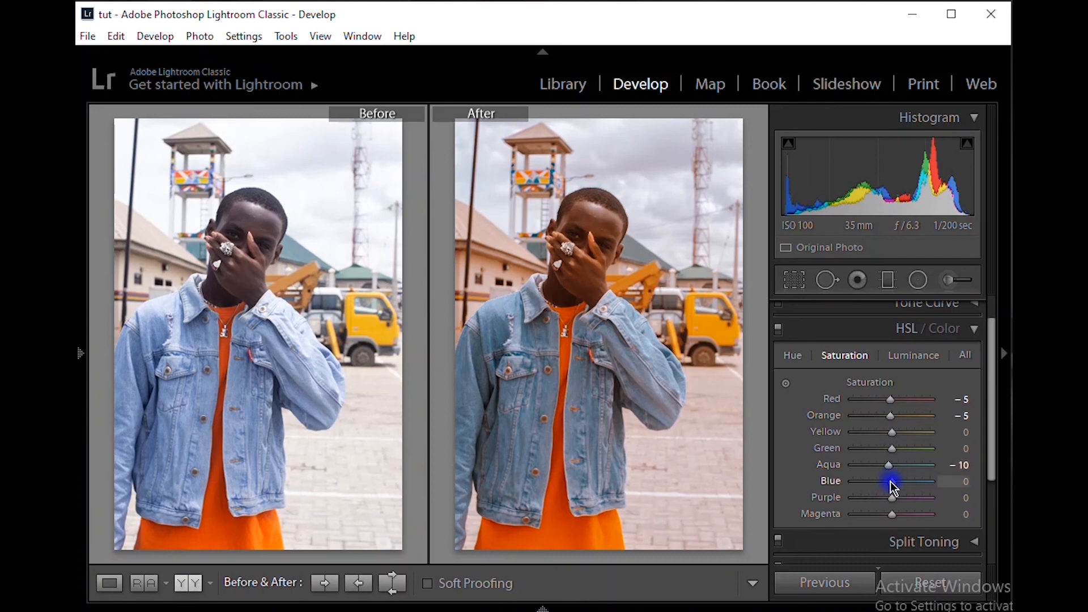
pyautogui.press('Up')
pyautogui.press('Up')
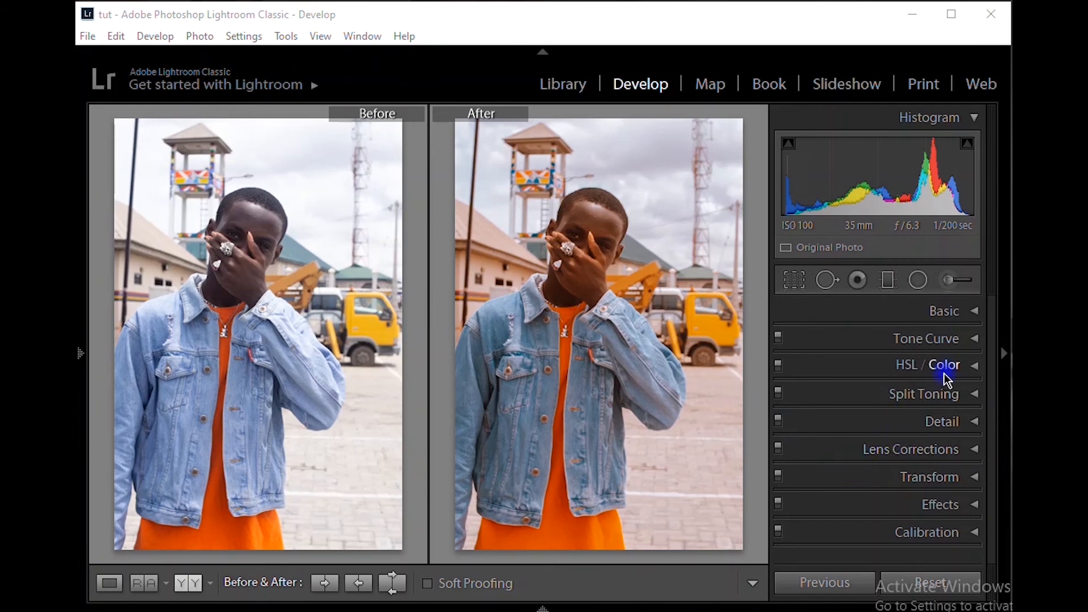
# Compare the photo with and without the Tone Curve, and remove the existing midpoint from the Red channel curve
pyautogui.click(974, 339)
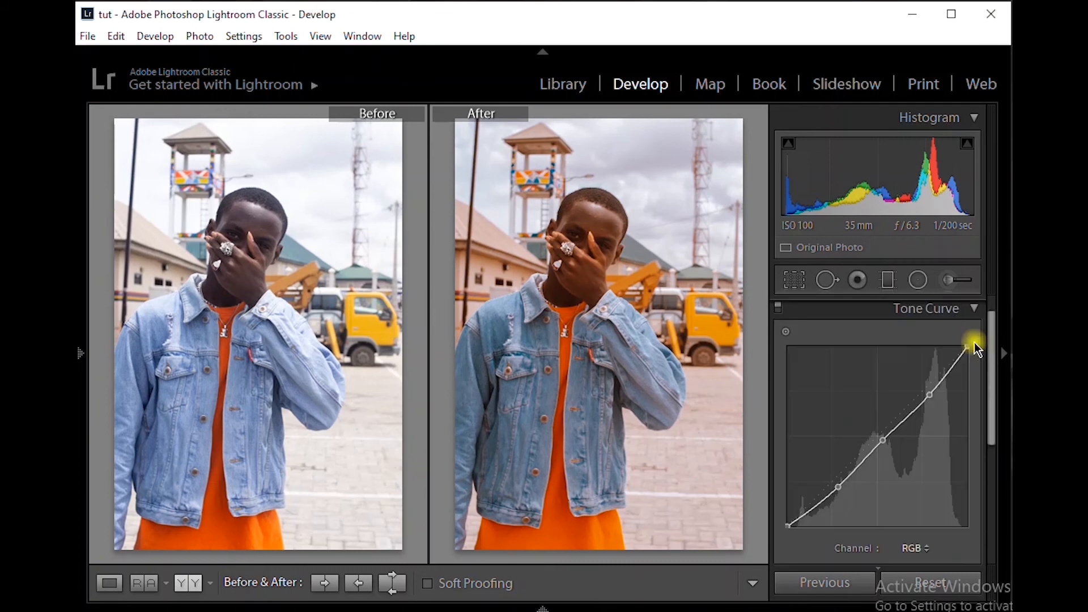
pyautogui.click(780, 307)
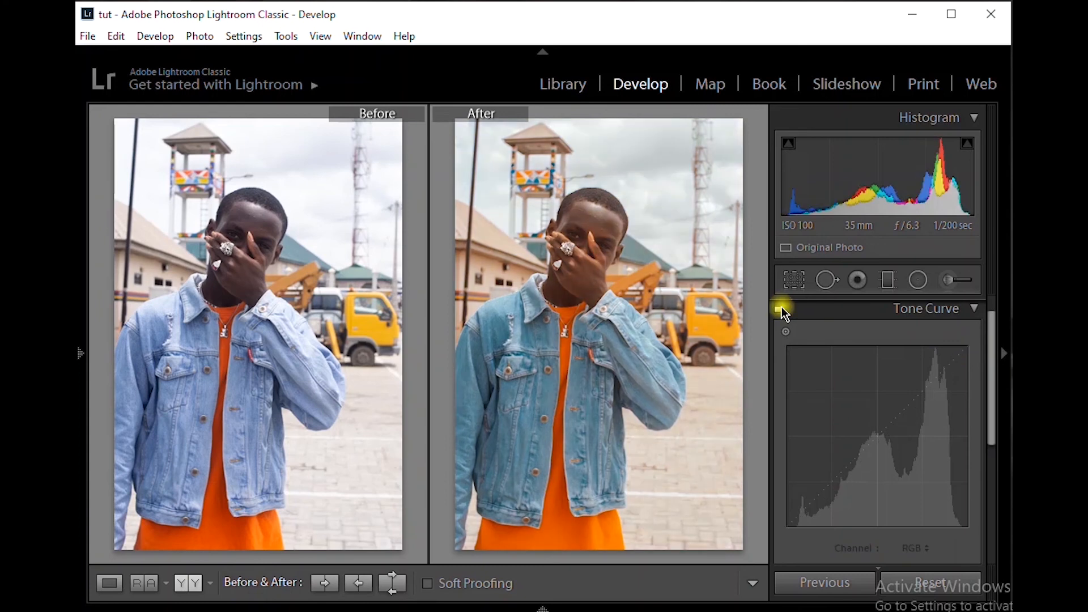
pyautogui.click(780, 307)
pyautogui.click(917, 548)
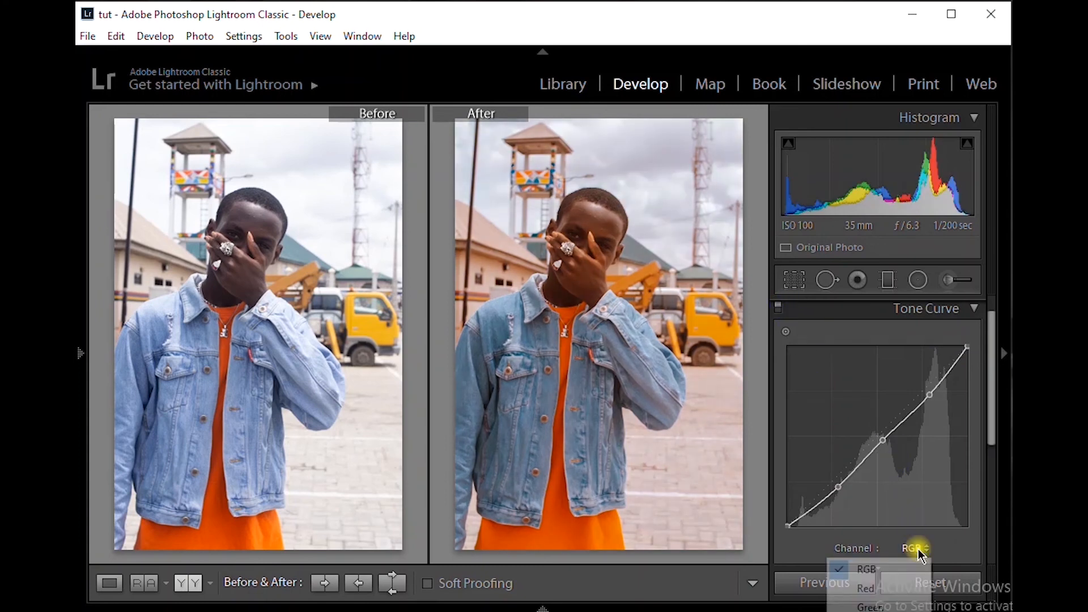
pyautogui.click(900, 588)
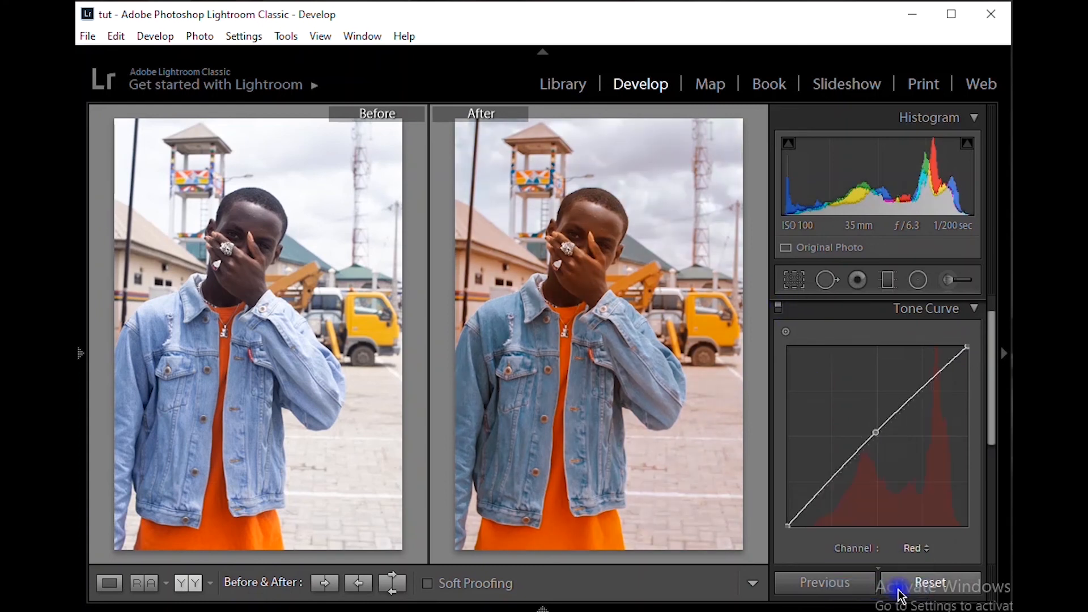
pyautogui.doubleClick(873, 432)
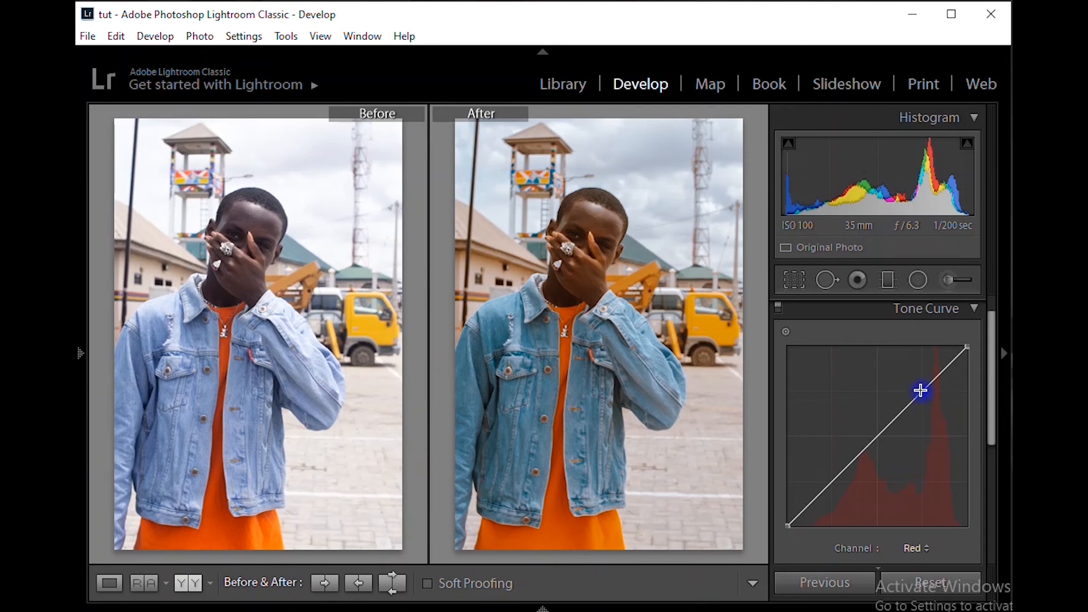
# Reshape the Red channel curve with a slightly lowered midpoint and an upper point at 77.6 / 72.2 %
pyautogui.moveTo(923, 391); pyautogui.dragTo(930, 402)
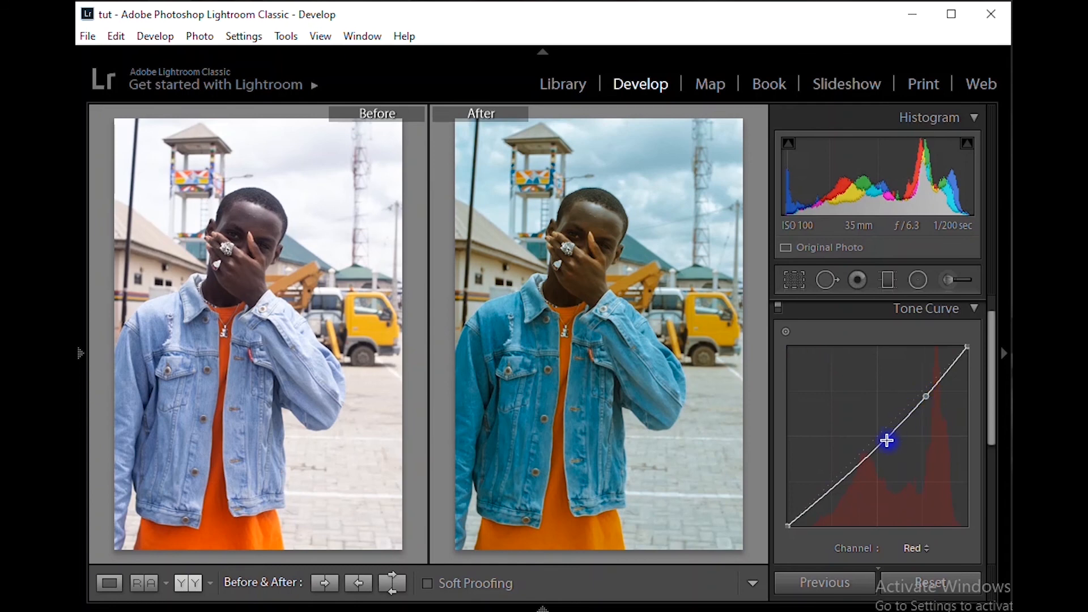
pyautogui.doubleClick(929, 392)
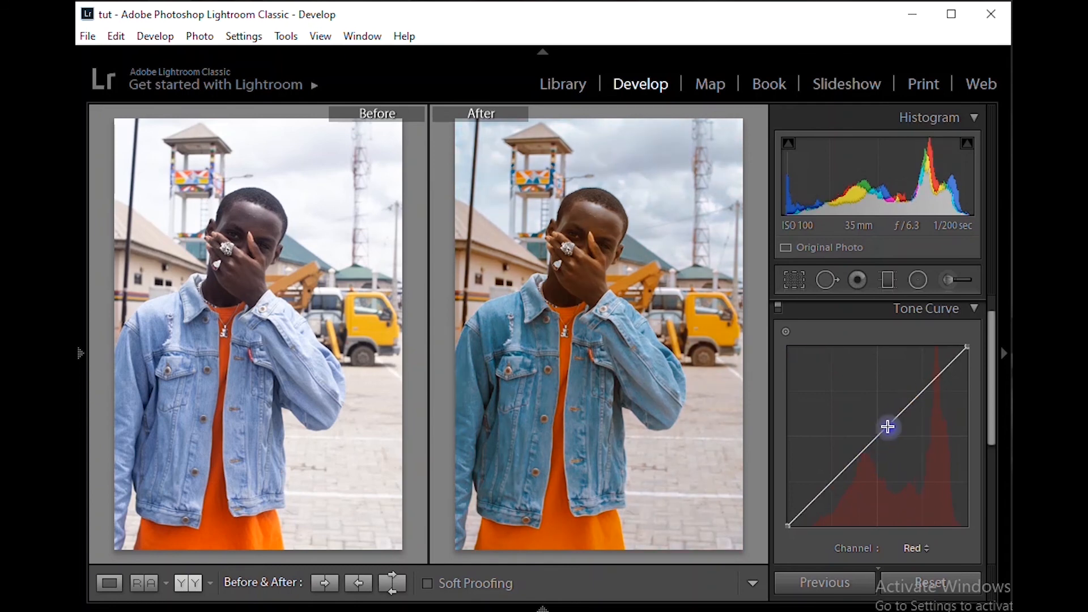
pyautogui.moveTo(877, 436); pyautogui.dragTo(880, 438)
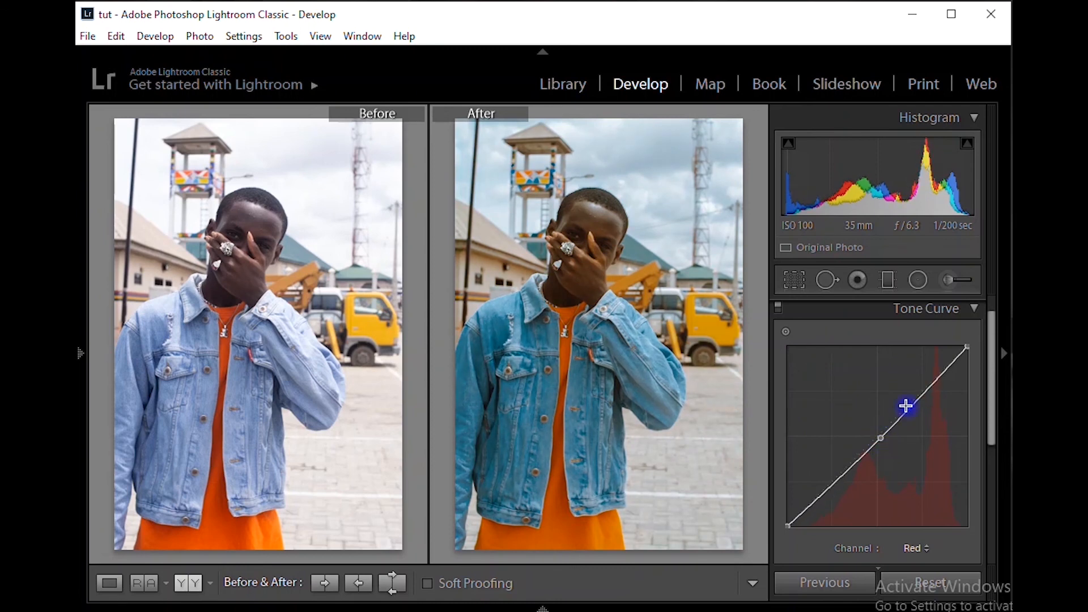
pyautogui.moveTo(928, 390); pyautogui.dragTo(929, 395)
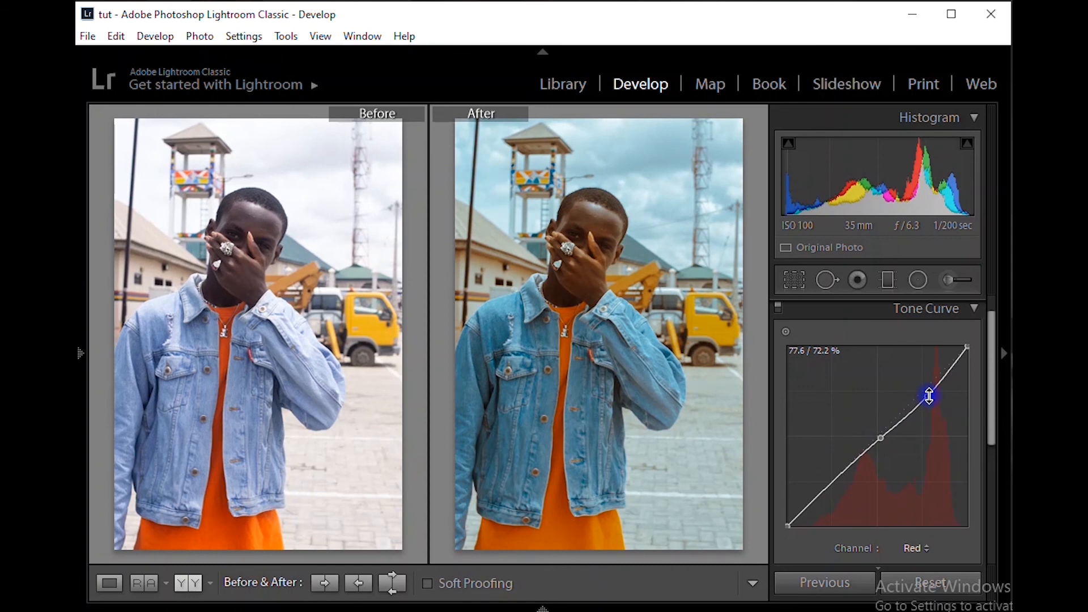
pyautogui.click(974, 309)
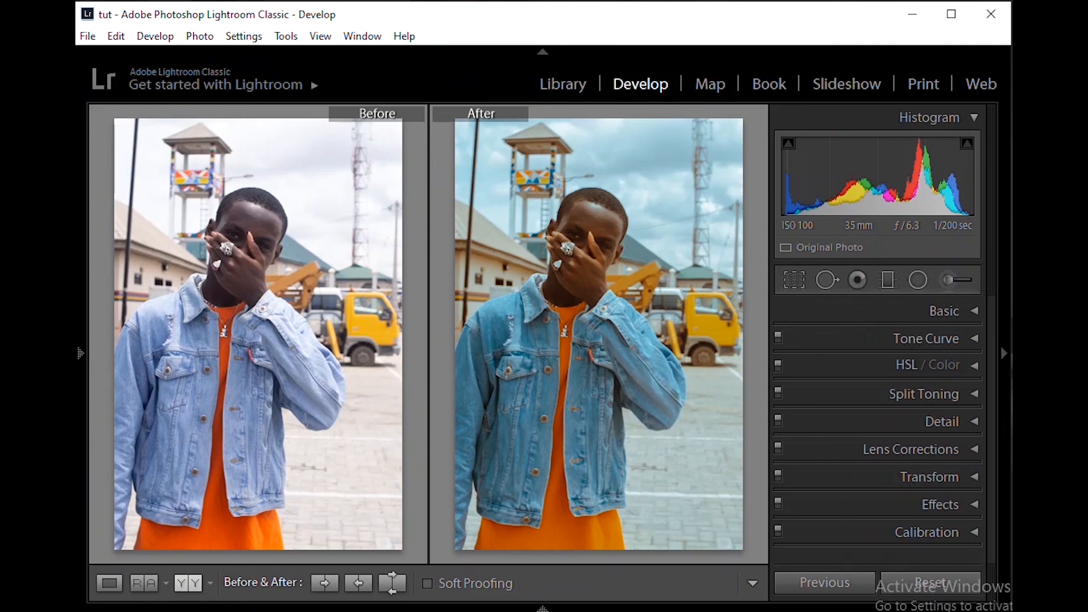
# Switch to Photos and compare the reference image DSC_5368-2.jpg with the graded portrait
pyautogui.hotkey('alt', 'Tab')
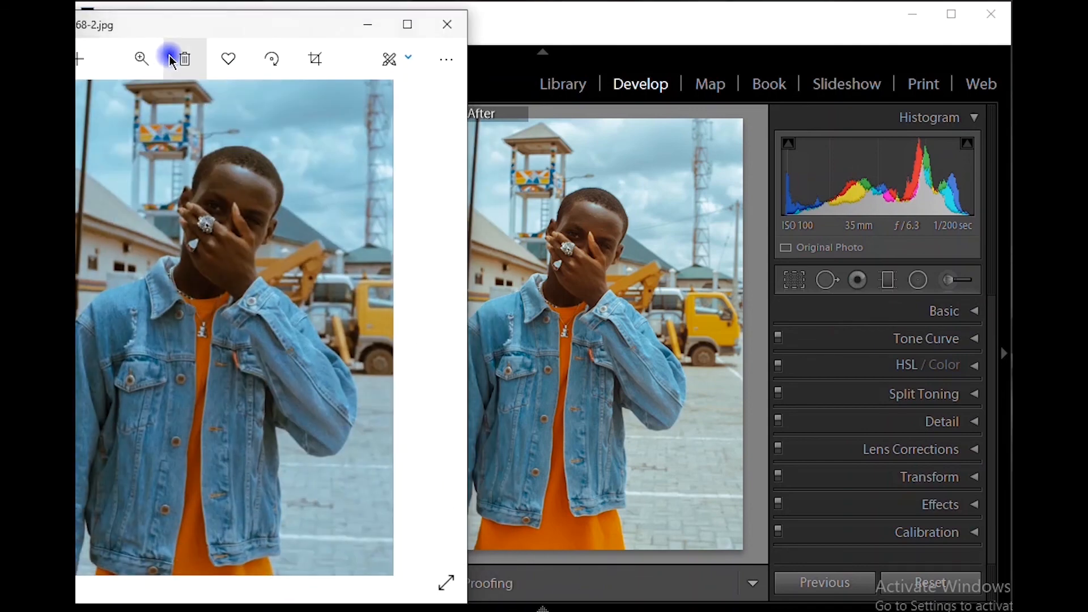
pyautogui.moveTo(198, 26); pyautogui.dragTo(272, 33)
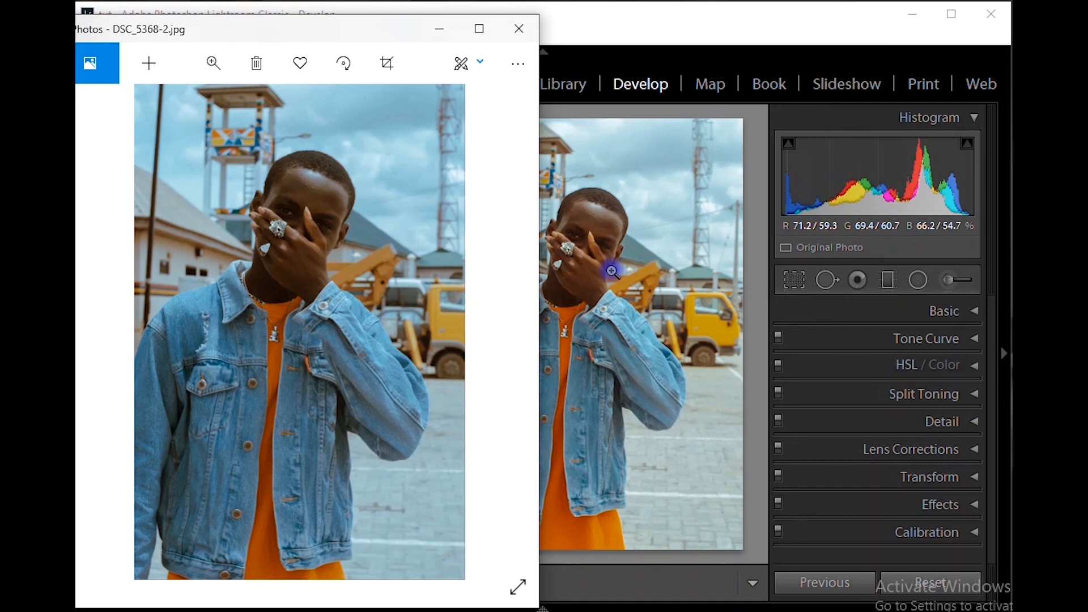
pyautogui.click(440, 29)
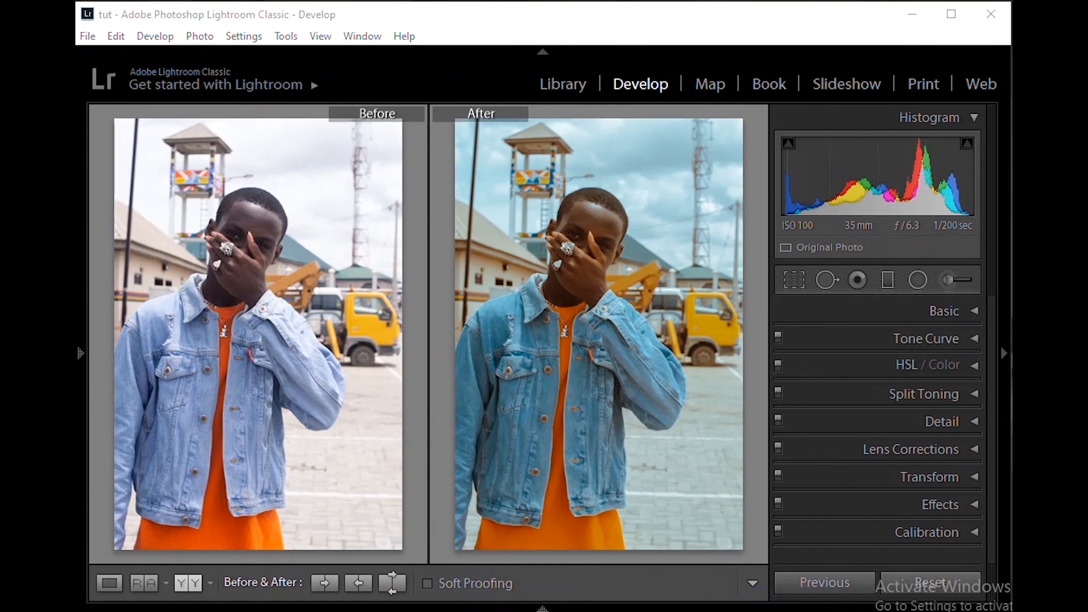
# Show the filmstrip and apply the develop settings of DSC_5368.NEF to DSC_5372.NEF as the previous photo's settings
pyautogui.click(537, 608)
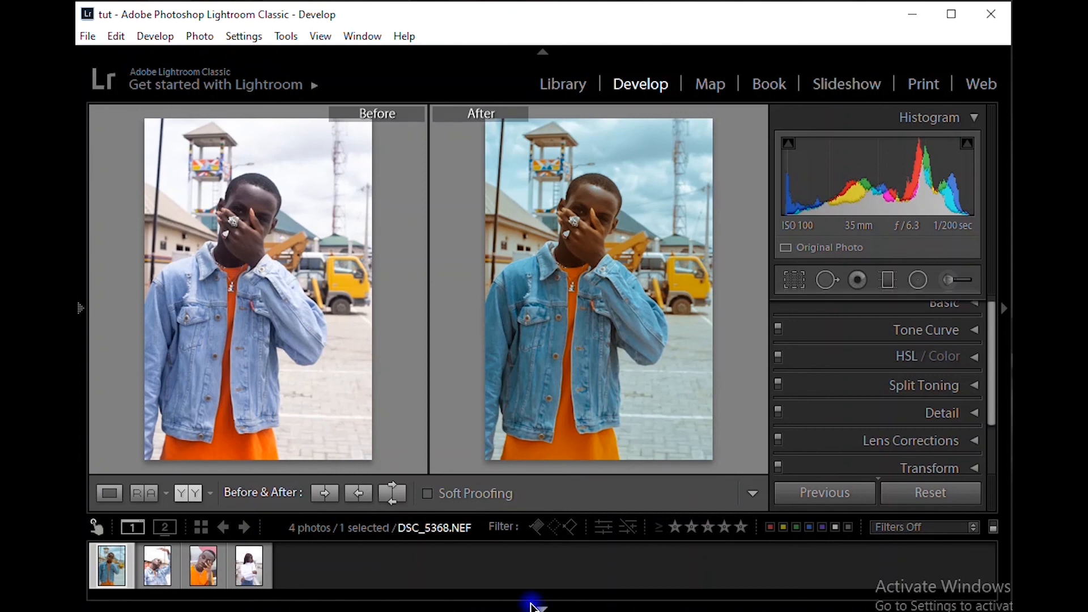
pyautogui.click(157, 573)
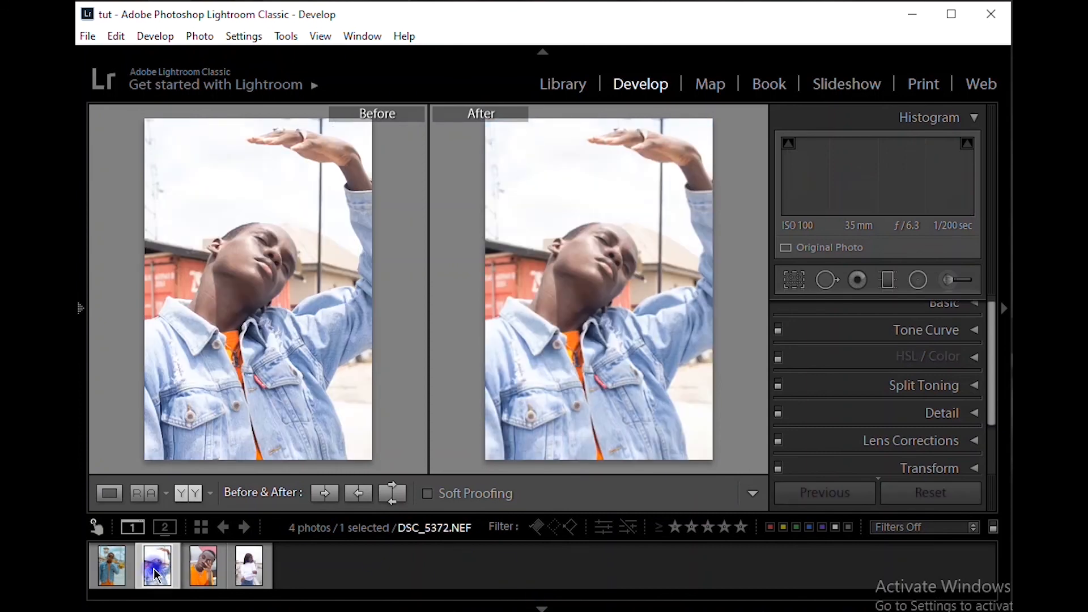
pyautogui.click(117, 572)
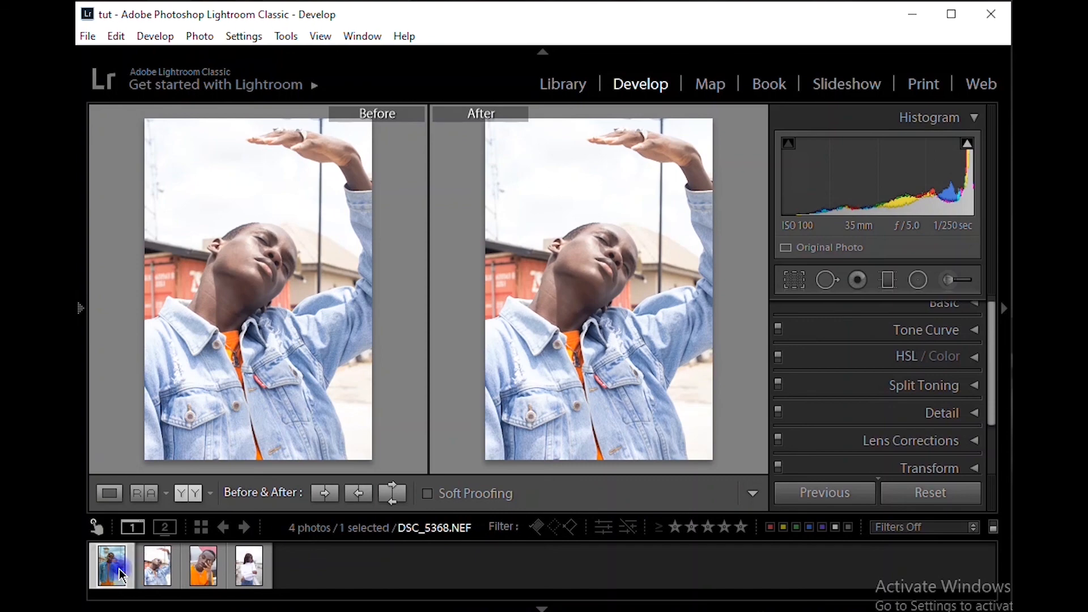
pyautogui.click(158, 570)
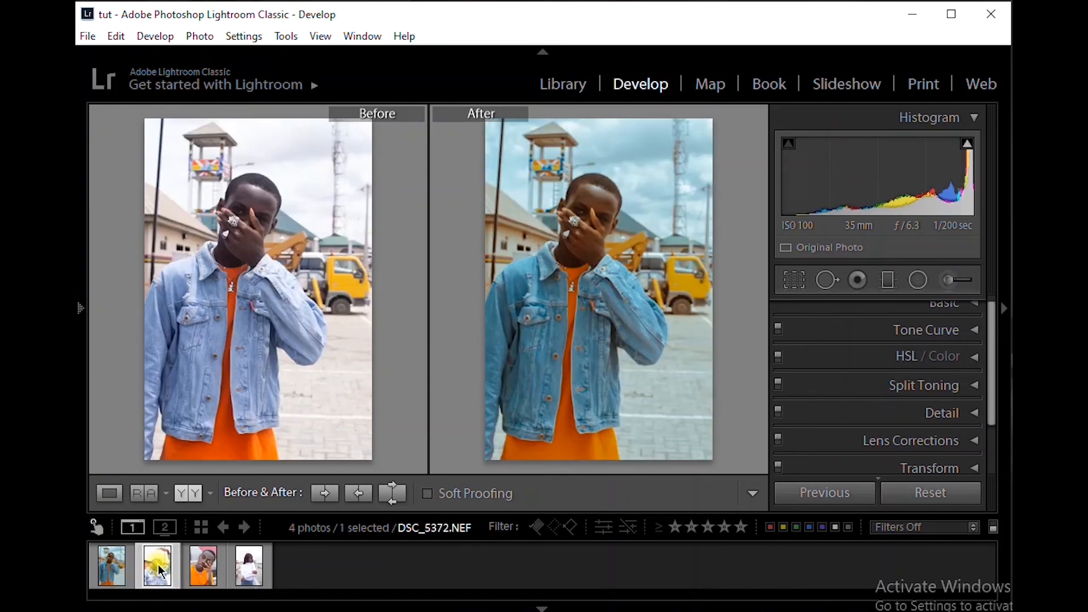
pyautogui.click(815, 498)
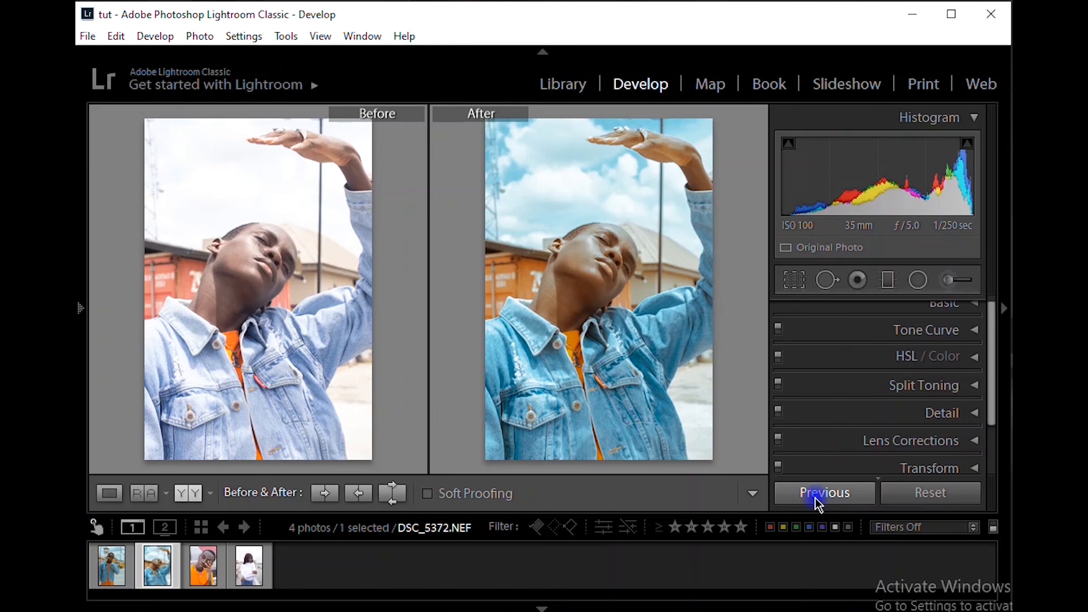
# Preview the graded DSC_5372.NEF full screen, and look through the ungraded photos DSC_5411.NEF and DSC_5387.NEF
pyautogui.press('f')
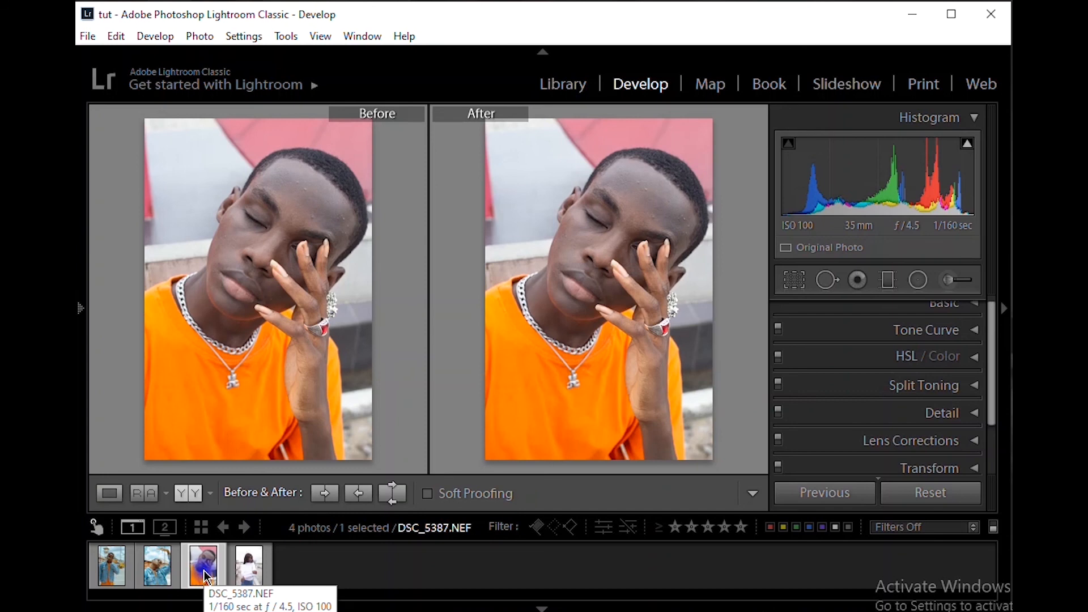
pyautogui.click(247, 575)
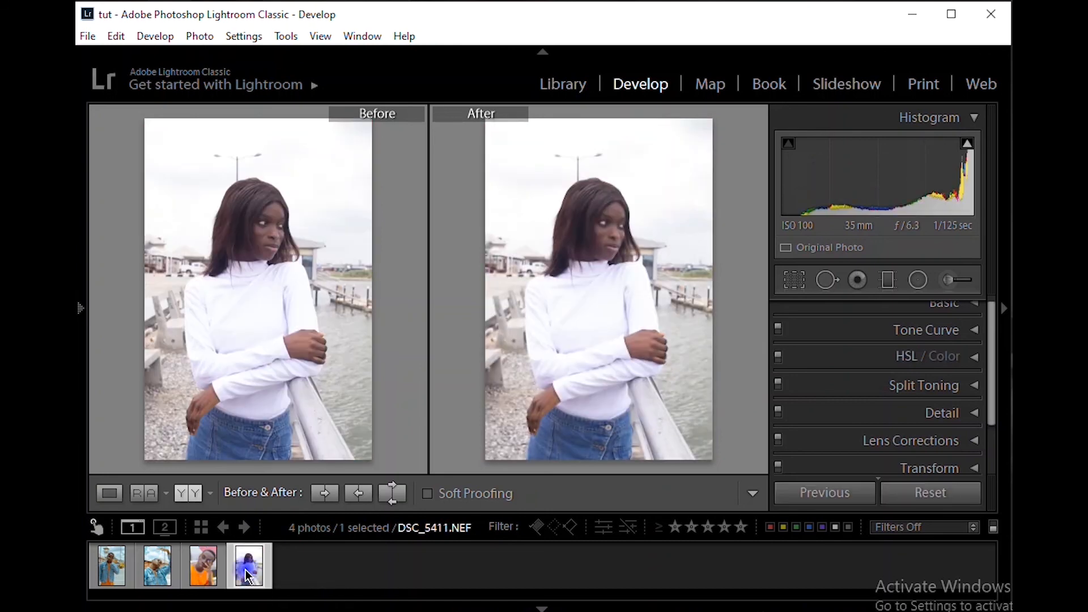
pyautogui.click(218, 575)
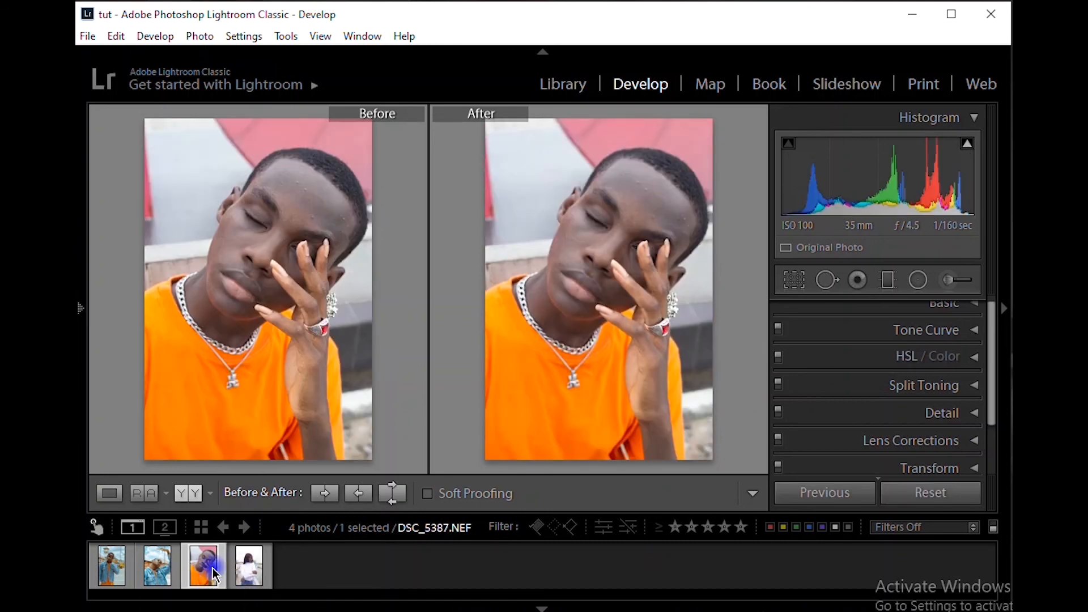